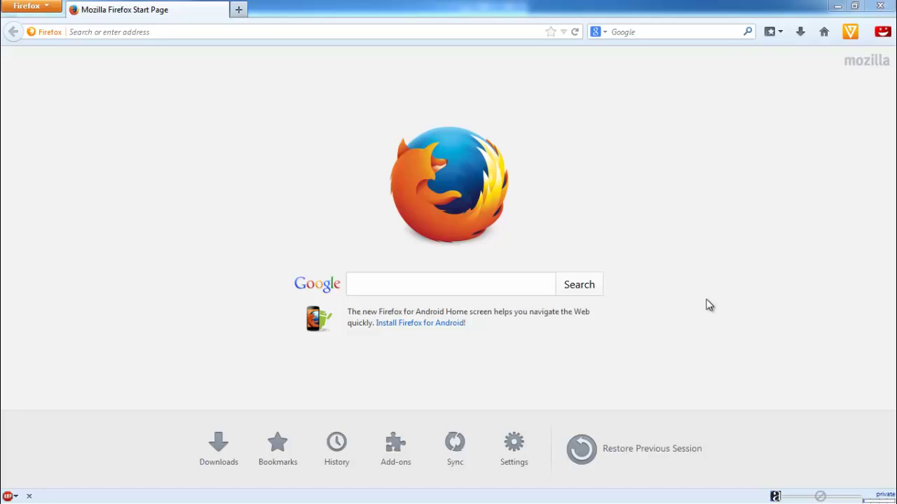
Enter blogger.com in the Firefox address bar and load the site
{"action": "left_click", "coordinate": [435, 33]}
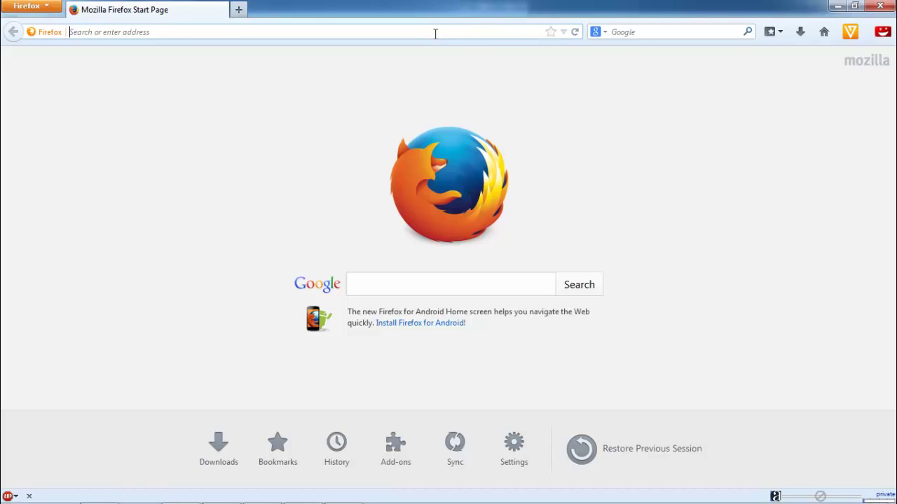
{"action": "type", "text": "widarto.net/"}
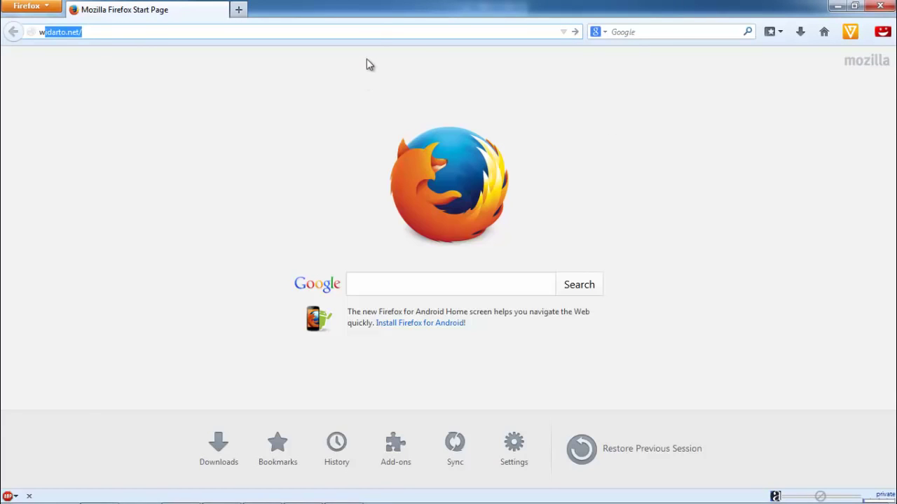
{"action": "key", "text": "Right"}
{"action": "key", "text": "BackSpace"}
{"action": "key", "text": "BackSpace"}
{"action": "key", "text": "BackSpace"}
{"action": "key", "text": "BackSpace"}
{"action": "key", "text": "BackSpace"}
{"action": "key", "text": "BackSpace"}
{"action": "key", "text": "BackSpace"}
{"action": "key", "text": "BackSpace"}
{"action": "key", "text": "BackSpace"}
{"action": "key", "text": "BackSpace"}
{"action": "key", "text": "BackSpace"}
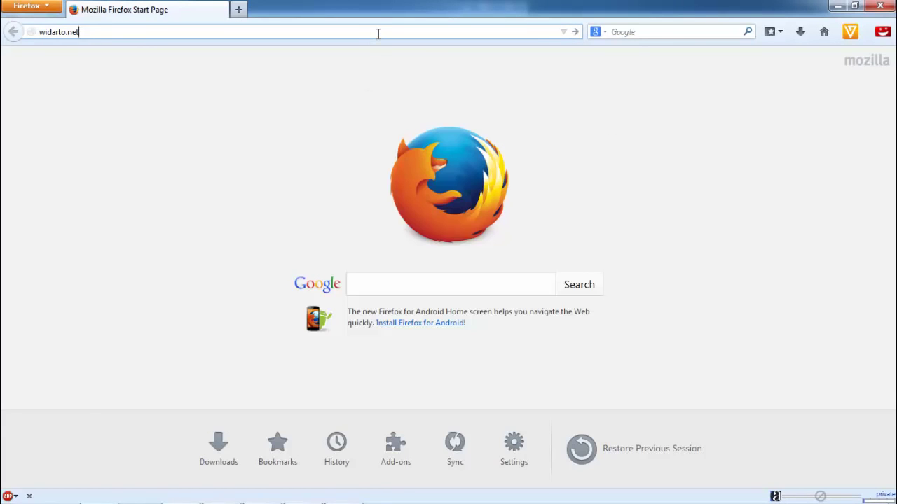
{"action": "key", "text": "BackSpace"}
{"action": "type", "text": "blogger.com/"}
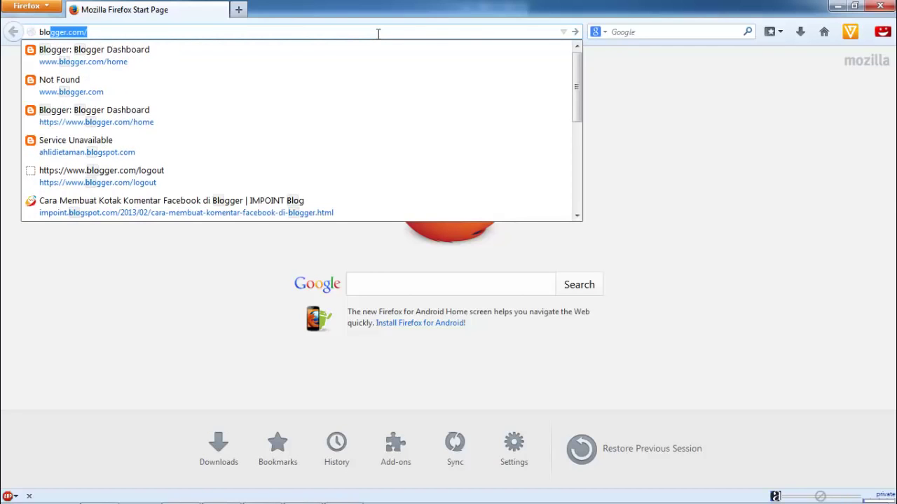
{"action": "key", "text": "Return"}
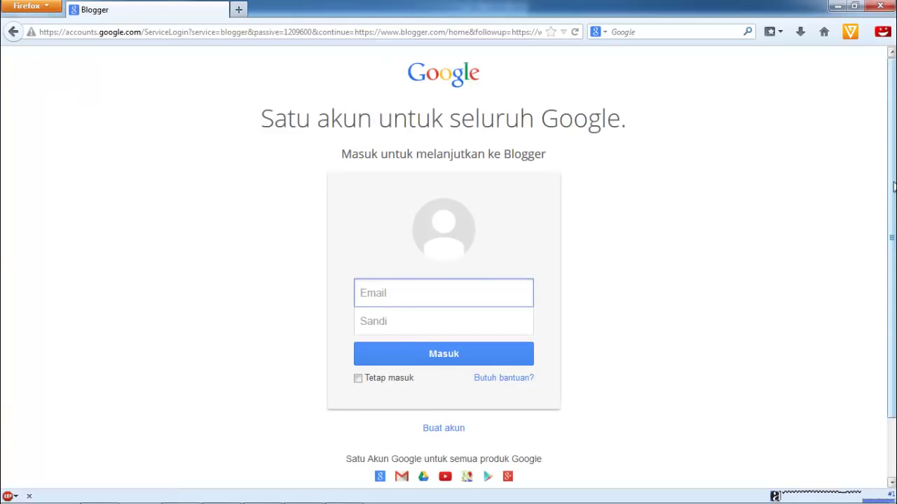
Scroll the sign-in page and choose 'Buat akun' to start a new Google account
{"action": "left_click_drag", "start_coordinate": [893, 185], "coordinate": [892, 150]}
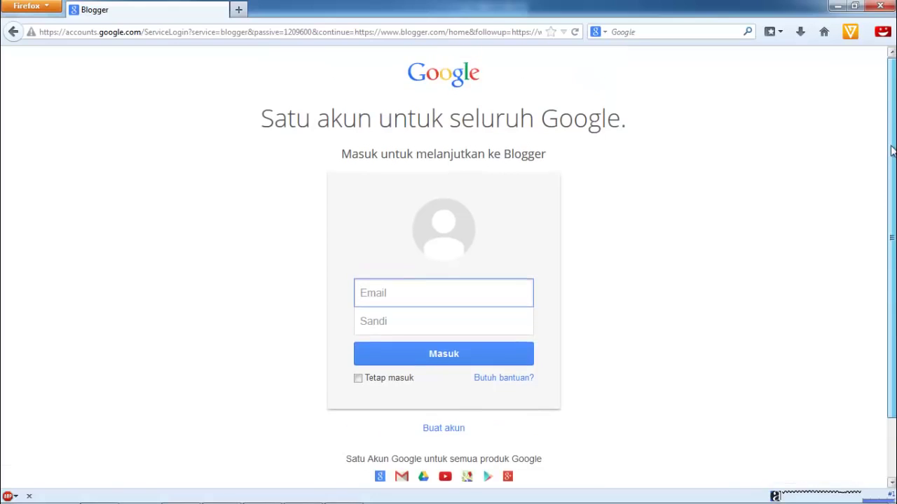
{"action": "left_click_drag", "start_coordinate": [892, 182], "coordinate": [891, 261]}
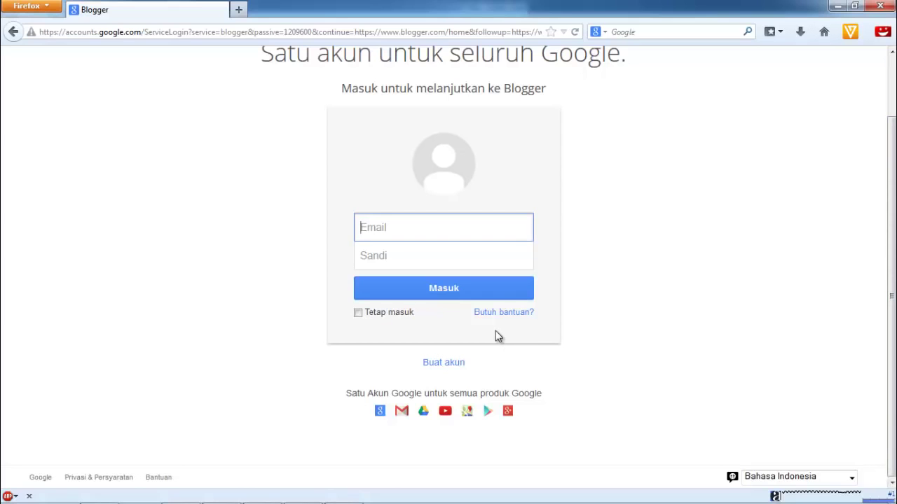
{"action": "left_click", "coordinate": [449, 362]}
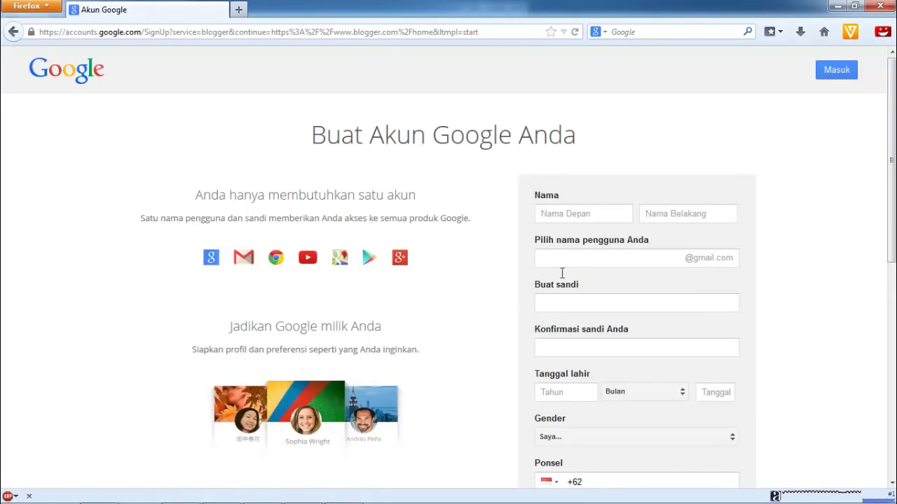
Fill in the first and last name, the chosen username, and the password with its confirmation
{"action": "left_click", "coordinate": [614, 213]}
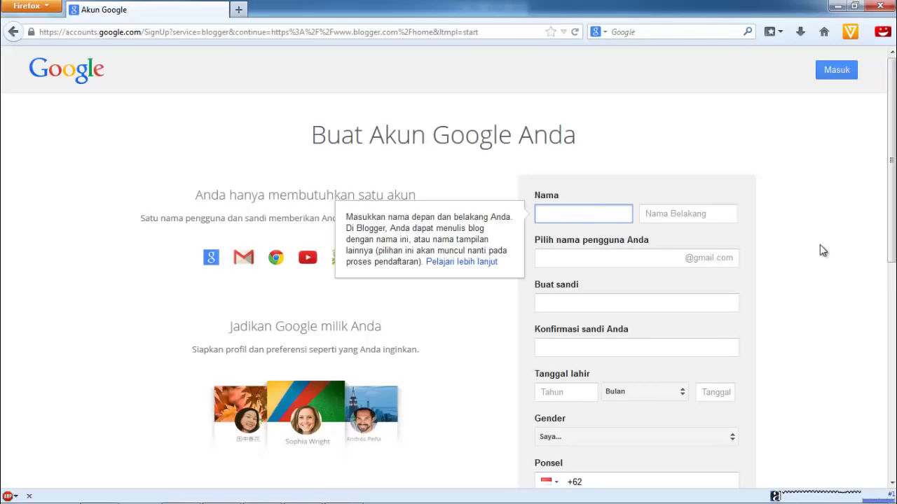
{"action": "type", "text": "Kang"}
{"action": "left_click", "coordinate": [705, 217]}
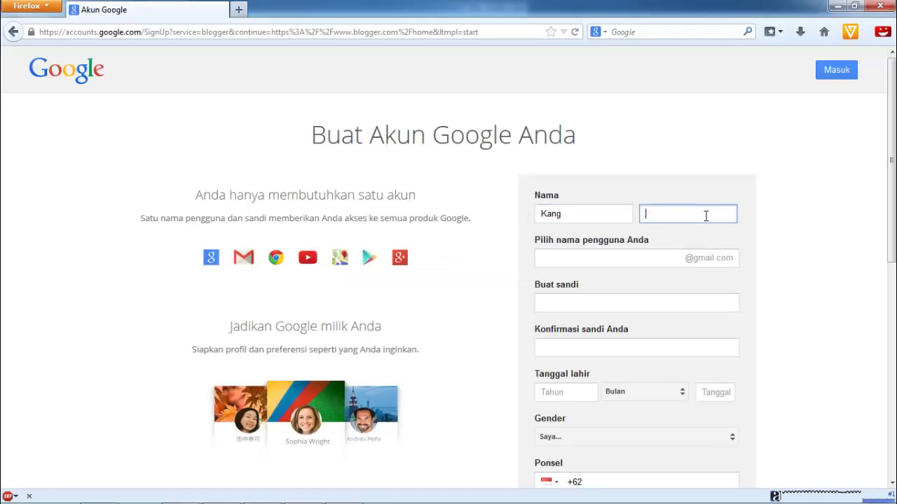
{"action": "type", "text": "Kombor"}
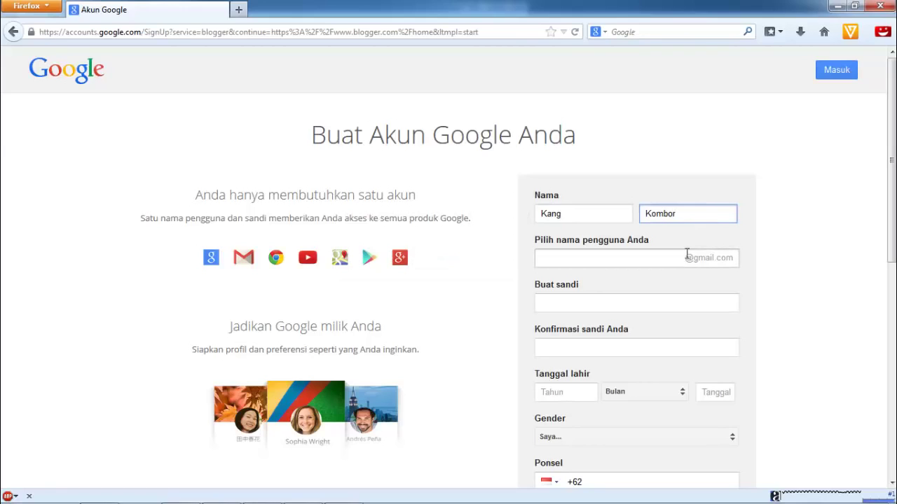
{"action": "left_click", "coordinate": [685, 256]}
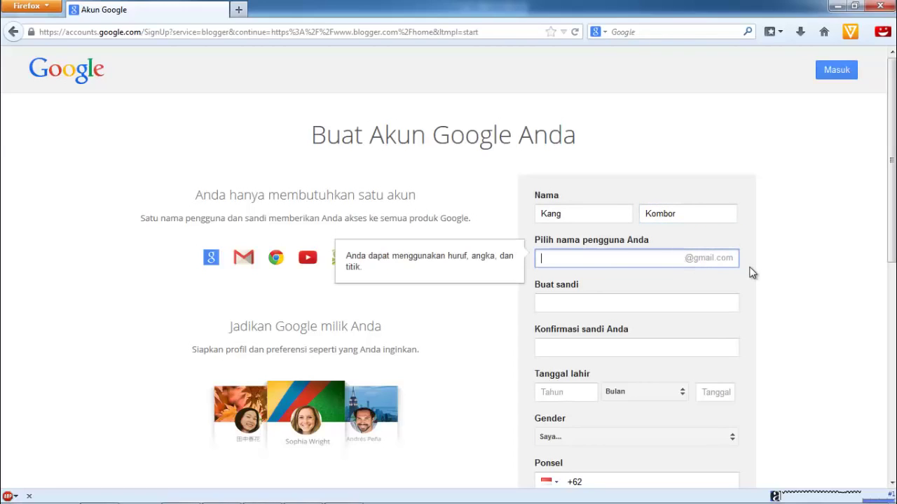
{"action": "left_click", "coordinate": [707, 302]}
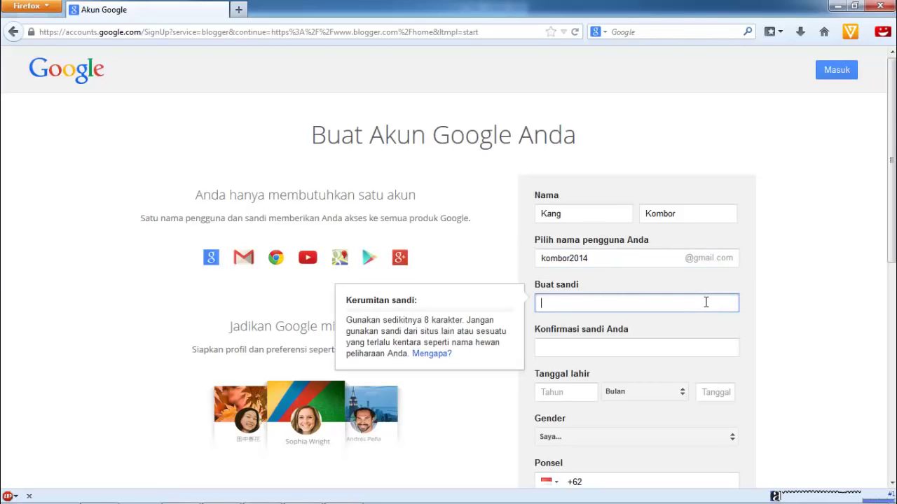
{"action": "type", "text": "••••••••"}
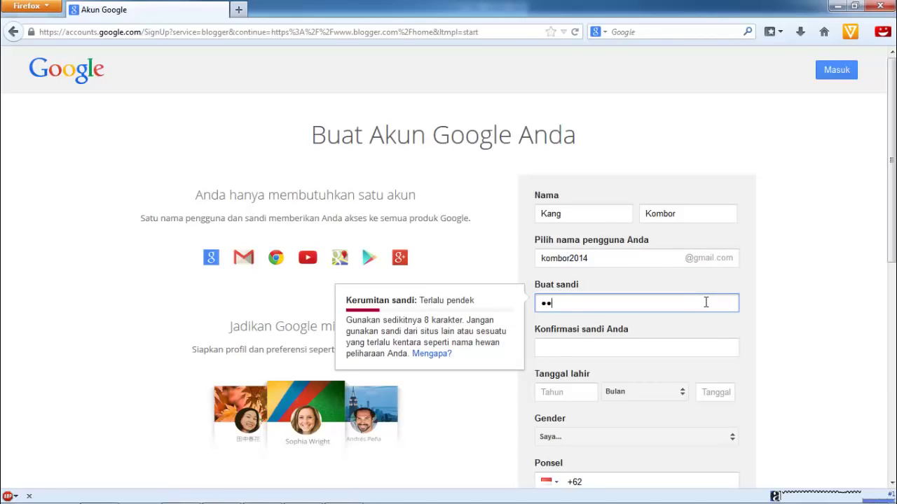
{"action": "type", "text": "•••"}
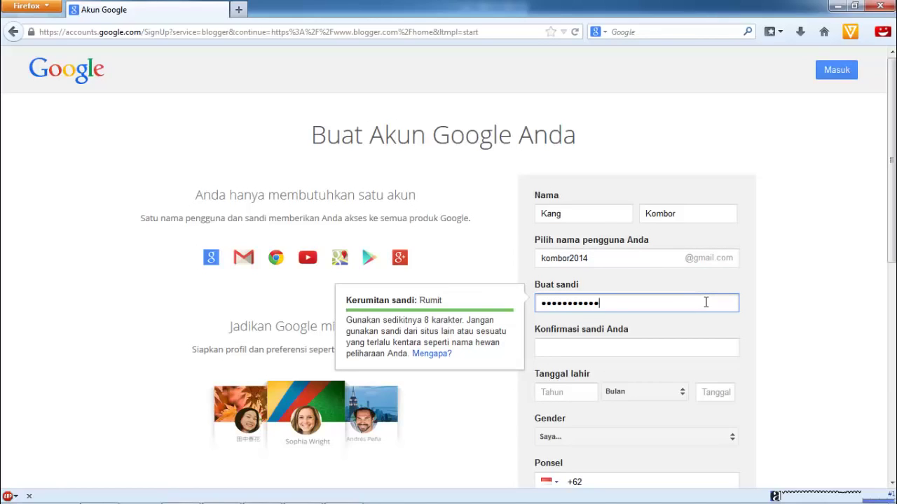
{"action": "left_click", "coordinate": [653, 343]}
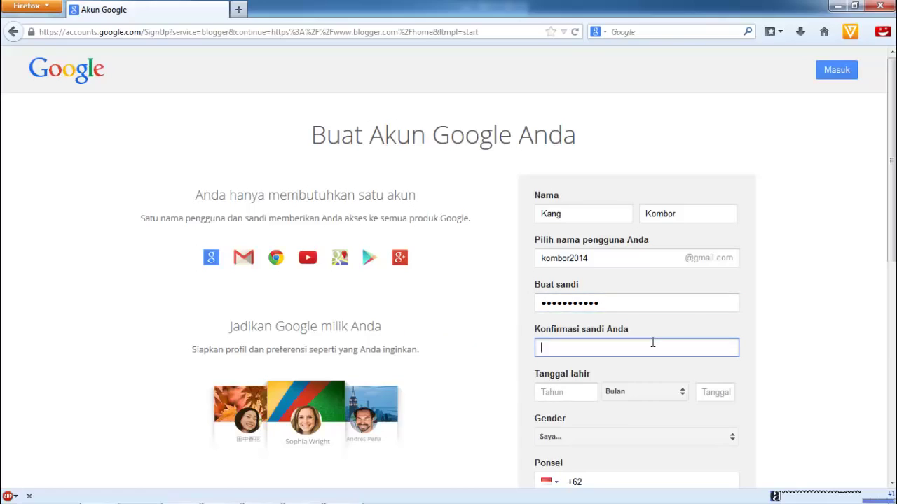
{"action": "type", "text": "•••••••••••"}
{"action": "left_click", "coordinate": [584, 395]}
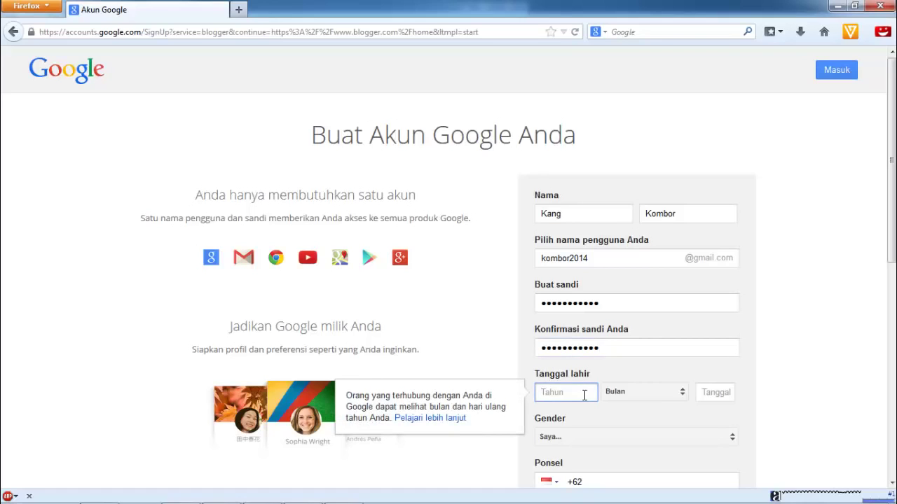
{"action": "type", "text": "1974"}
{"action": "left_click", "coordinate": [683, 395]}
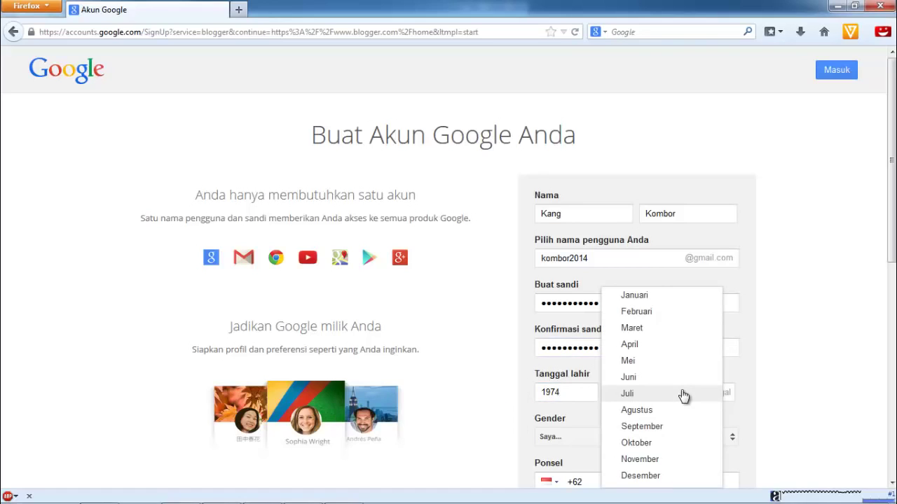
{"action": "left_click", "coordinate": [667, 395]}
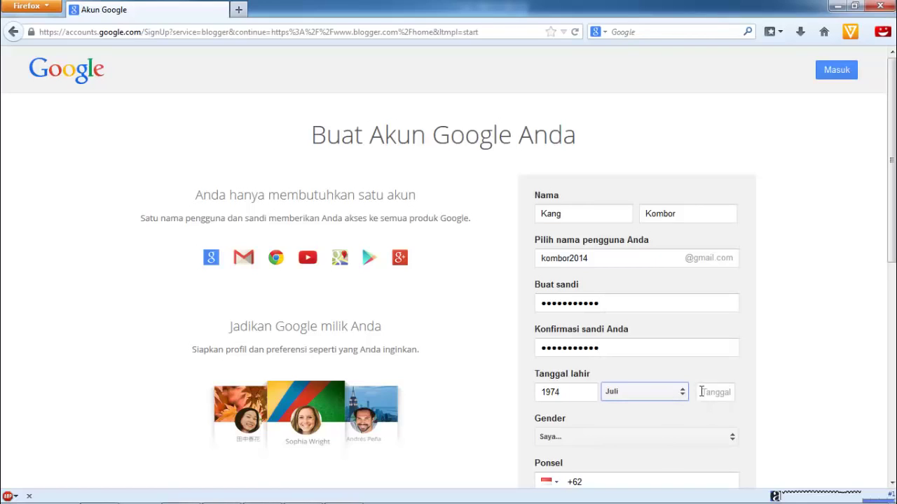
{"action": "left_click", "coordinate": [709, 394]}
{"action": "type", "text": "26"}
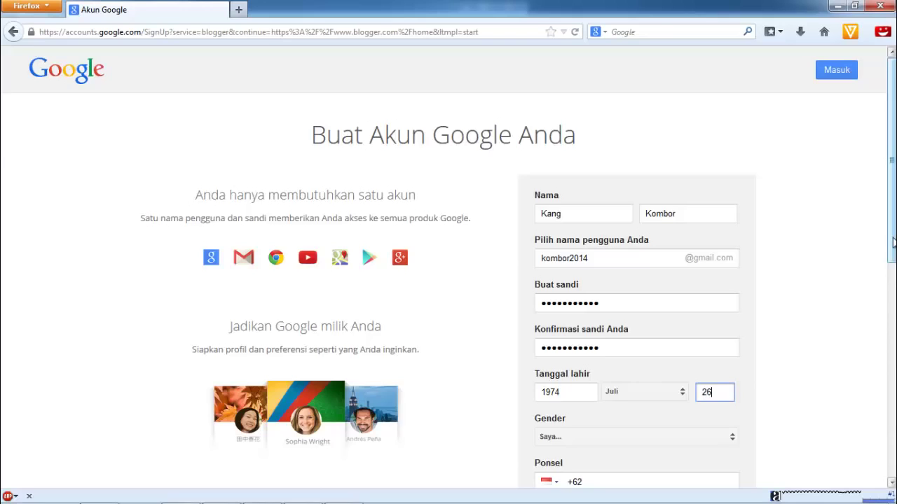
{"action": "left_click_drag", "start_coordinate": [891, 259], "coordinate": [891, 437]}
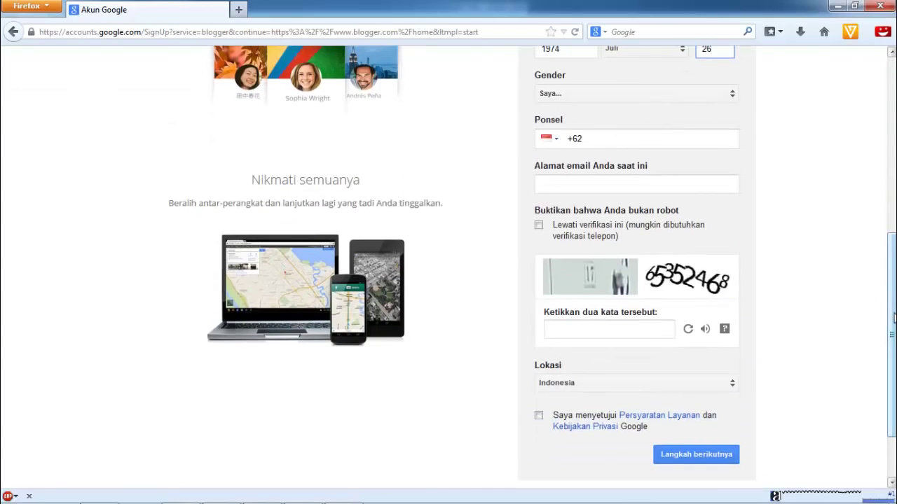
Set gender to Pria and enter the current e-mail address
{"action": "left_click_drag", "start_coordinate": [892, 316], "coordinate": [893, 219]}
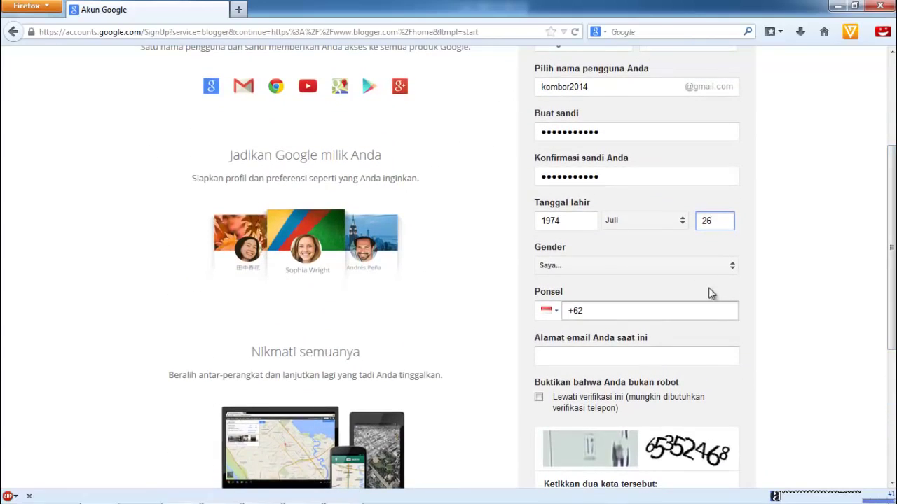
{"action": "left_click", "coordinate": [731, 270]}
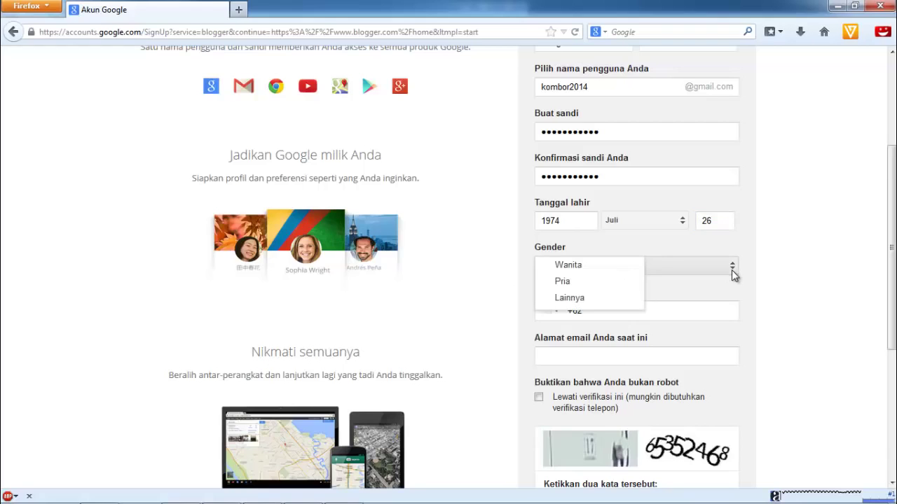
{"action": "left_click", "coordinate": [576, 280]}
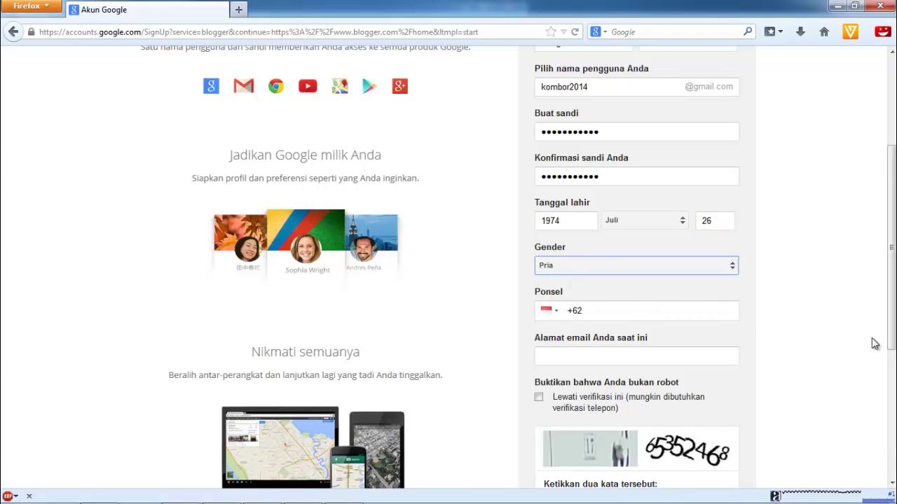
{"action": "scroll", "coordinate": [892, 335], "scroll_direction": "down", "scroll_amount": 1}
{"action": "left_click", "coordinate": [703, 332]}
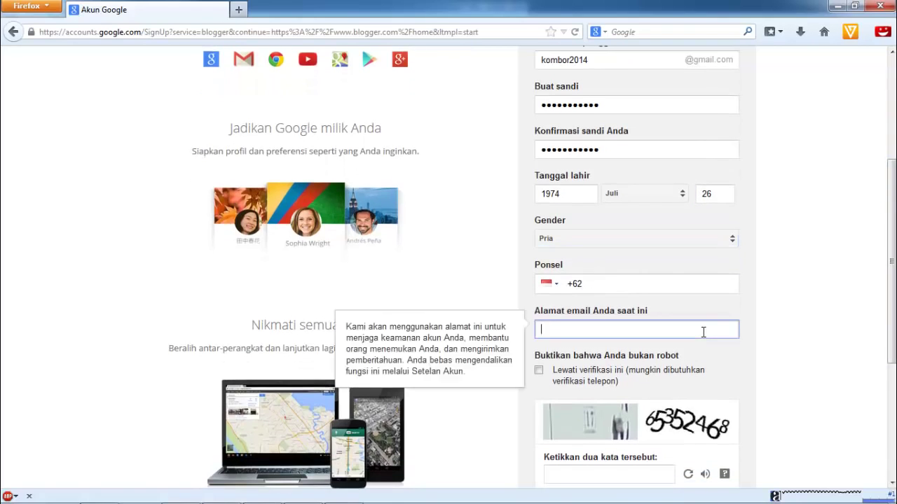
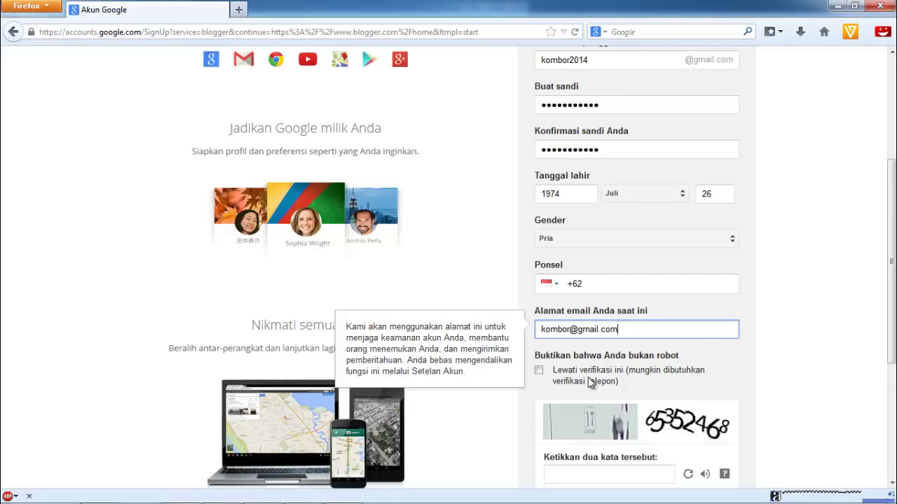
Type the captcha answer and agree to the terms of service and privacy policy
{"action": "left_click_drag", "start_coordinate": [894, 319], "coordinate": [894, 368]}
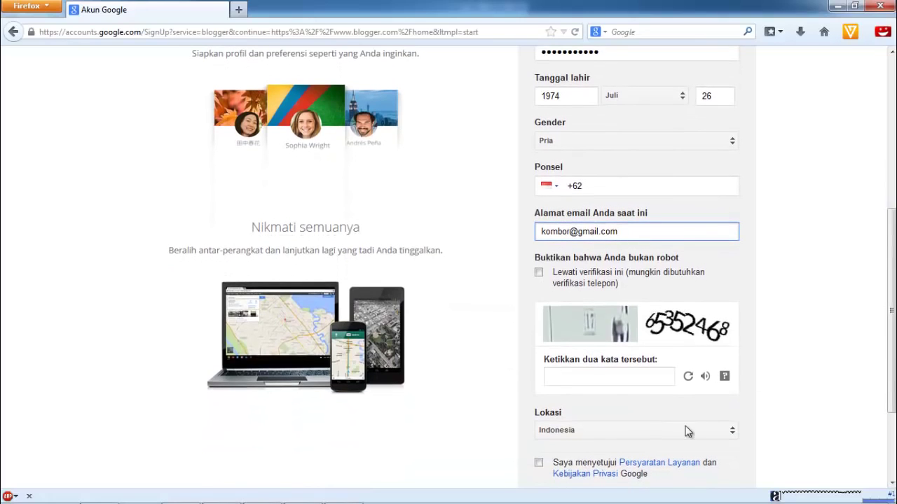
{"action": "left_click", "coordinate": [623, 381]}
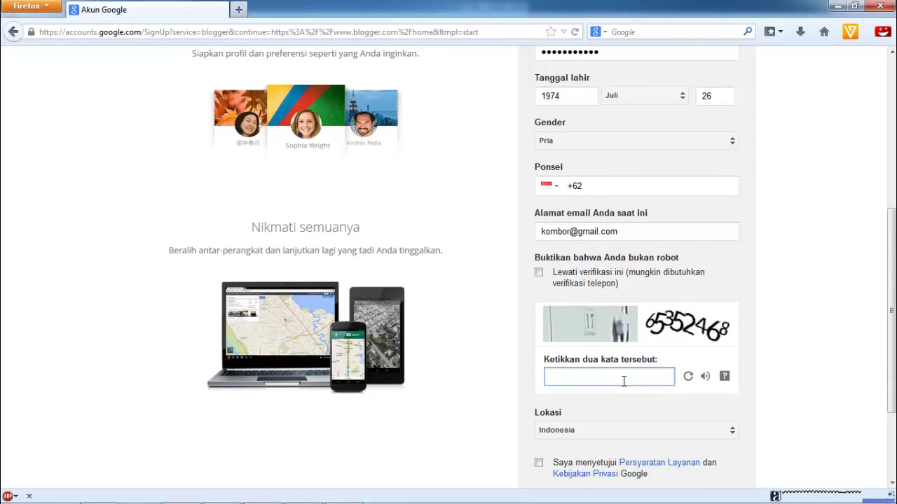
{"action": "type", "text": "17 65352468"}
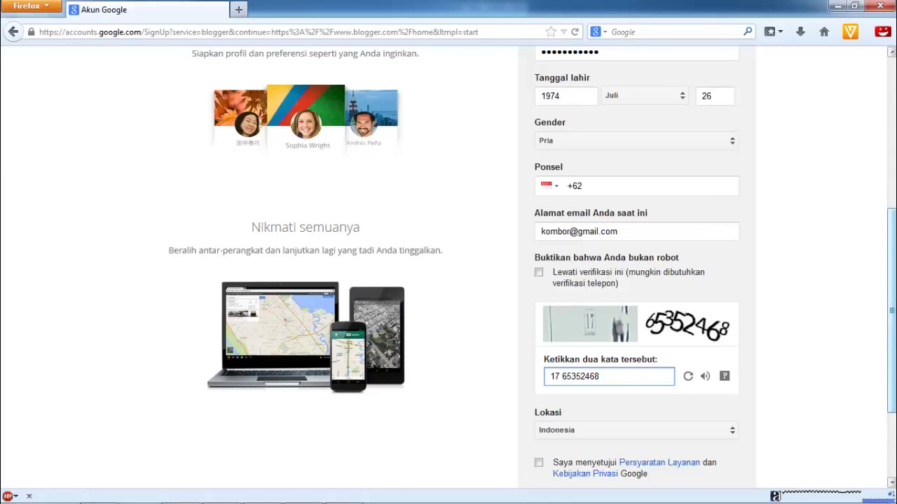
{"action": "scroll", "coordinate": [894, 344], "scroll_direction": "down", "scroll_amount": 3}
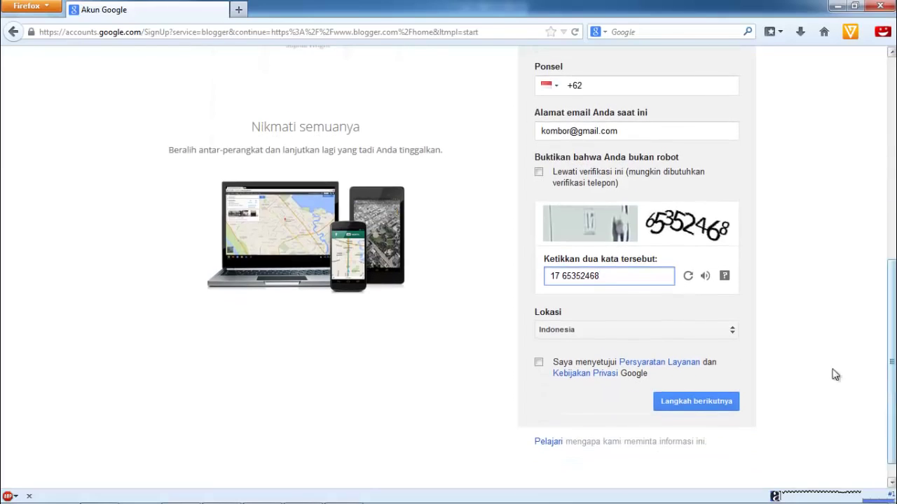
{"action": "left_click", "coordinate": [539, 364]}
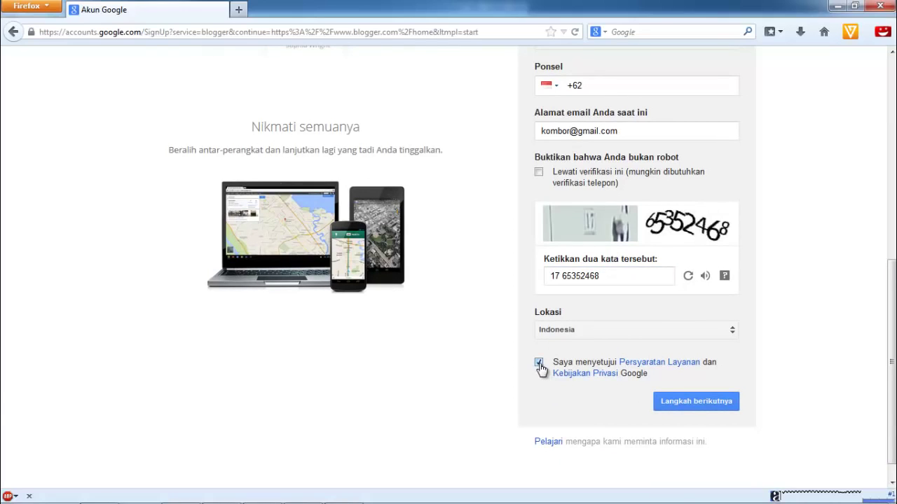
Submit the sign-up form and continue past the public profile page with 'Langkah berikutnya'
{"action": "left_click", "coordinate": [698, 404]}
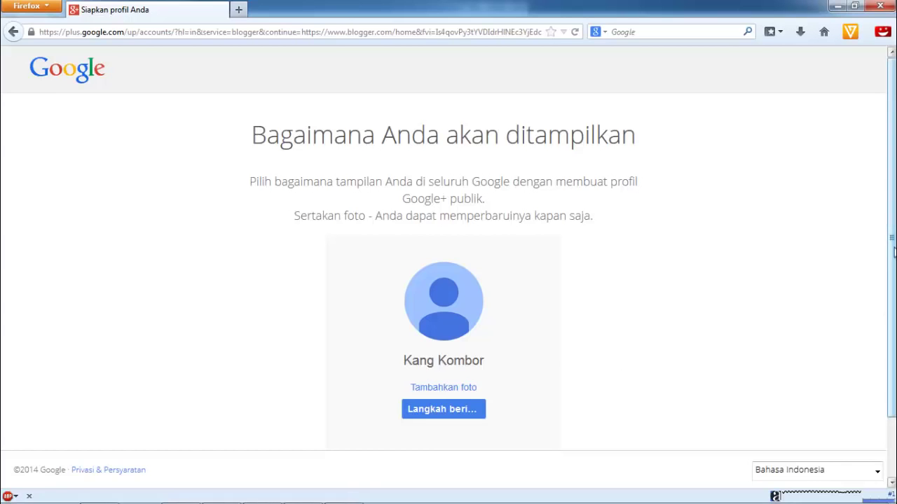
{"action": "scroll", "coordinate": [894, 308], "scroll_direction": "down", "scroll_amount": 1}
{"action": "scroll", "coordinate": [894, 308], "scroll_direction": "down", "scroll_amount": 1}
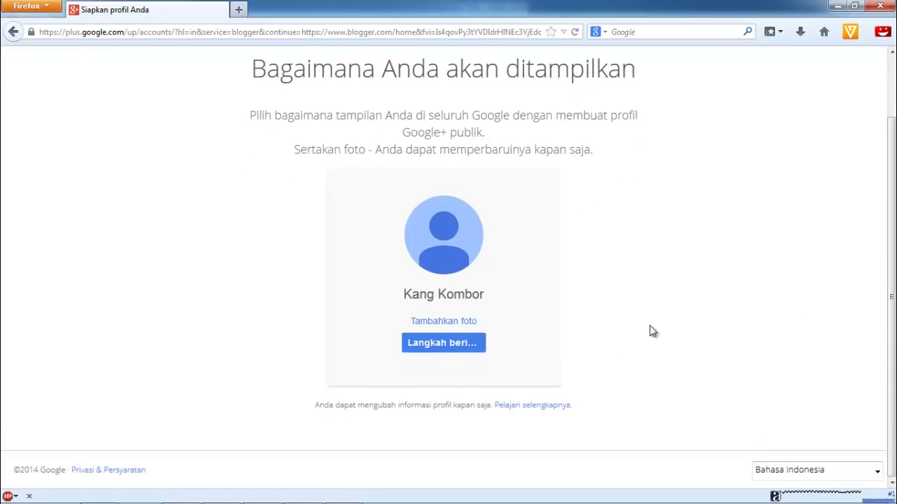
{"action": "left_click", "coordinate": [451, 346]}
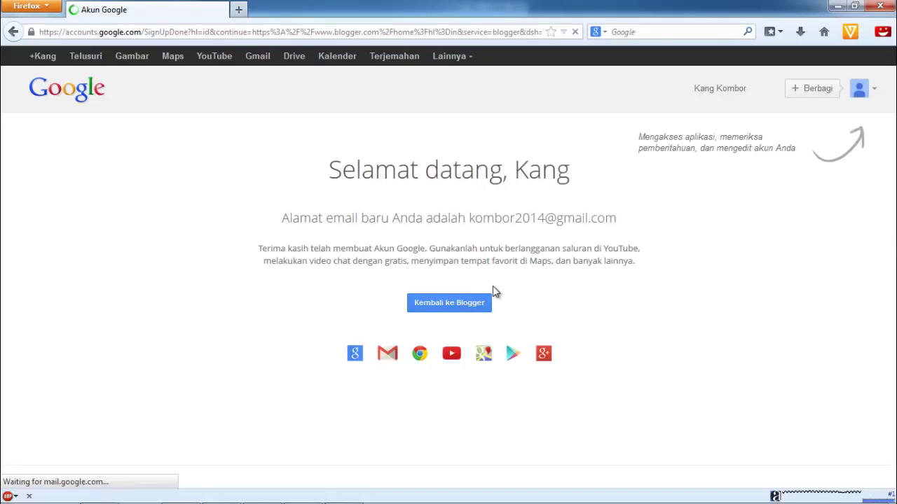
Return to Blogger using 'Kembali ke Blogger' on the welcome page
{"action": "left_click", "coordinate": [456, 308]}
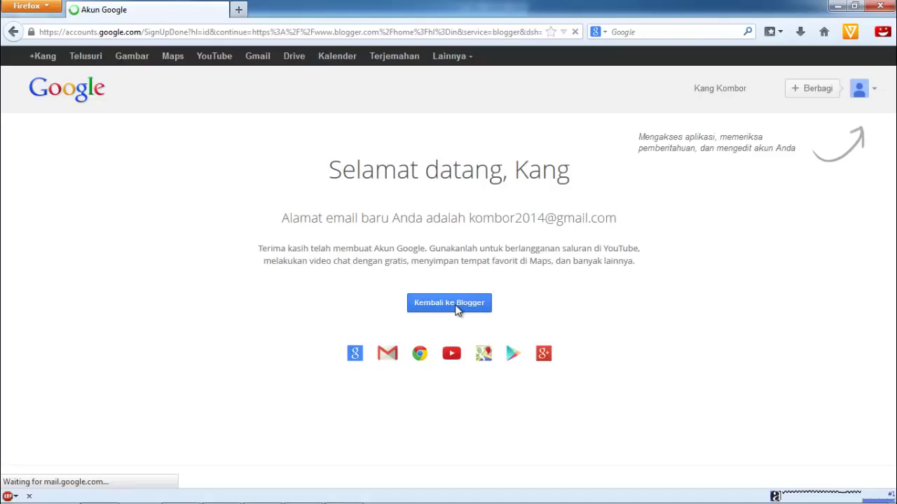
{"action": "left_click", "coordinate": [456, 309]}
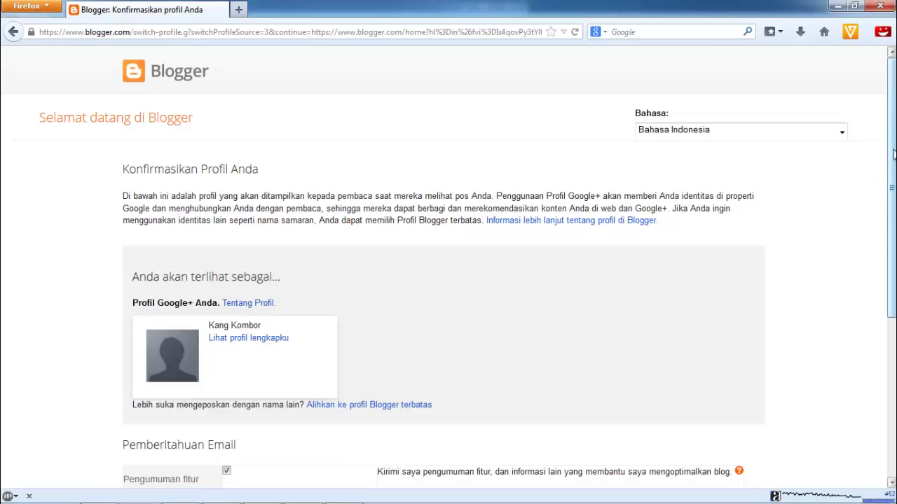
Keep Bahasa Indonesia, untick 'Pengumuman fitur', and continue with 'Lanjutkan ke Blogger'
{"action": "left_click_drag", "start_coordinate": [894, 157], "coordinate": [861, 147]}
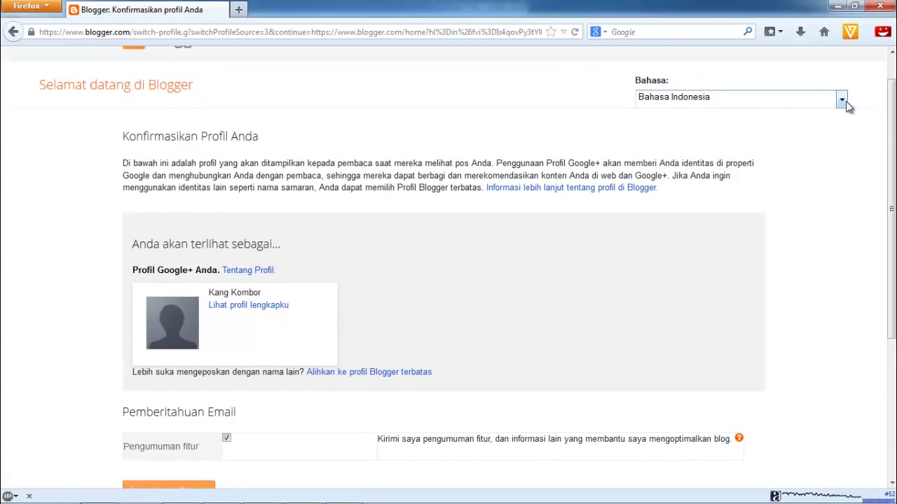
{"action": "left_click", "coordinate": [842, 101]}
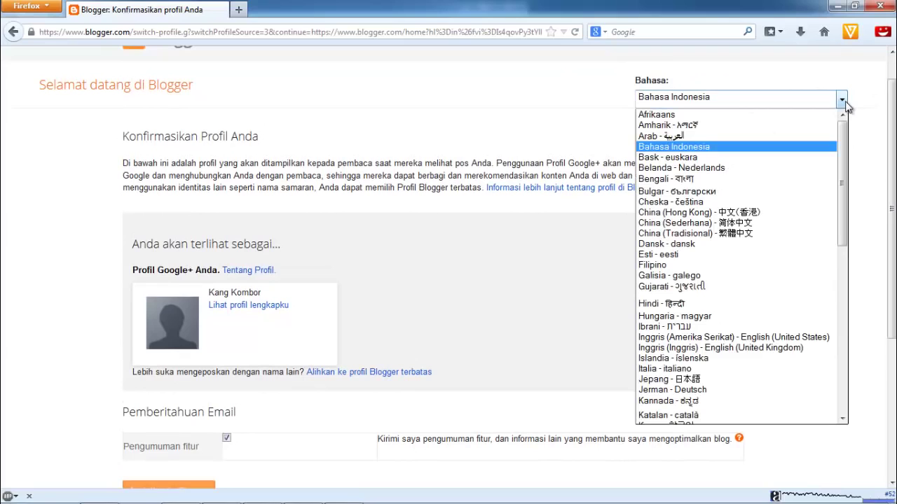
{"action": "left_click", "coordinate": [769, 153]}
{"action": "left_click_drag", "start_coordinate": [889, 155], "coordinate": [893, 181]}
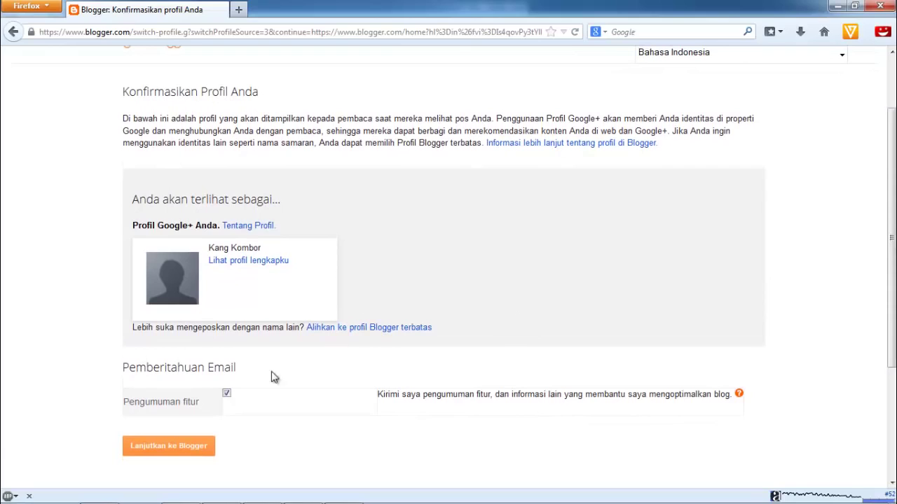
{"action": "left_click", "coordinate": [226, 396]}
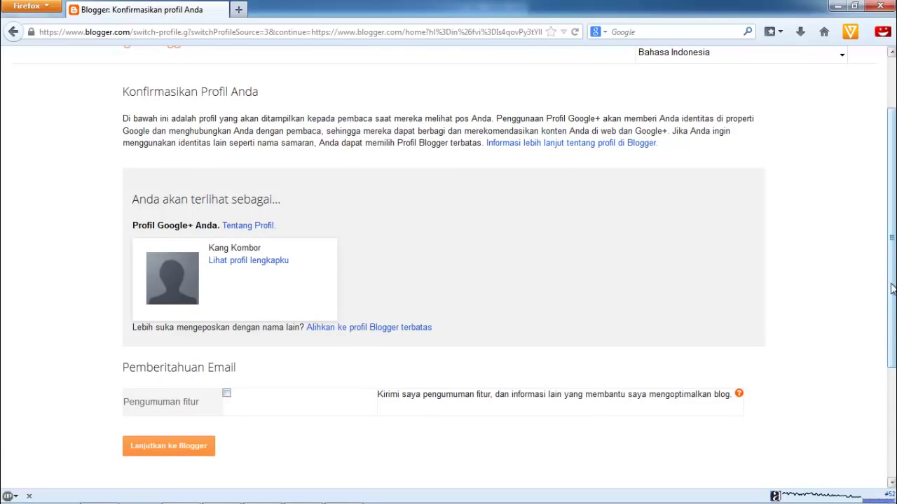
{"action": "mouse_move", "coordinate": [893, 299]}
{"action": "left_mouse_down"}
{"action": "mouse_move", "coordinate": [893, 346]}
{"action": "mouse_move", "coordinate": [893, 311]}
{"action": "left_mouse_up"}
{"action": "left_click", "coordinate": [194, 433]}
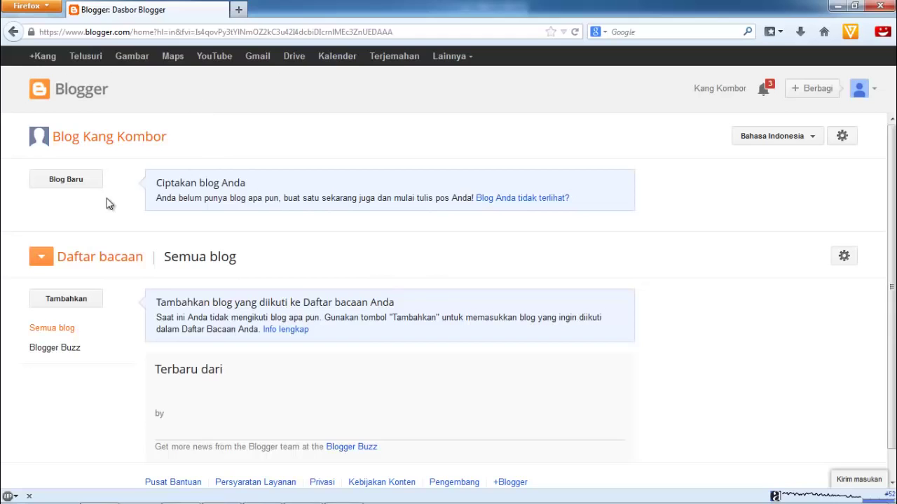
Enter title 'Panduan Blogging Terbaru' and address panduanbloggingterbaru.blogspot.com, keeping the Sederhana template
{"action": "left_click", "coordinate": [61, 180]}
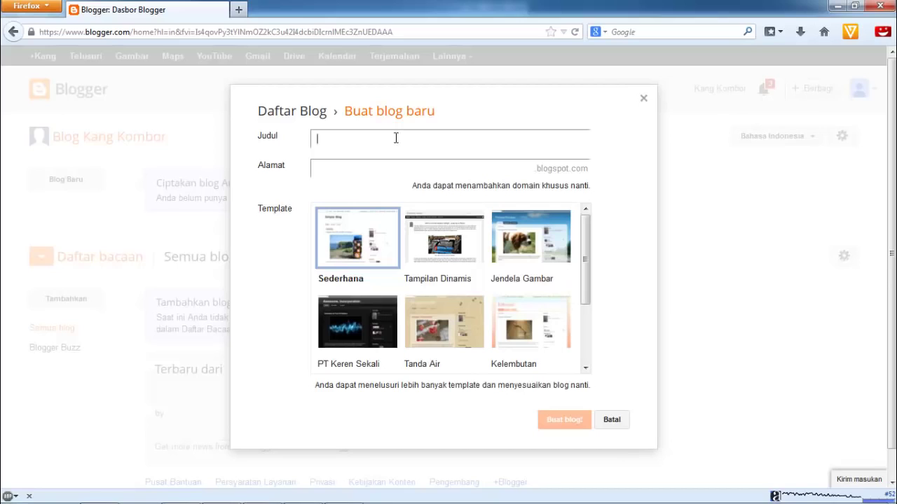
{"action": "type", "text": "Panduan Blogging"}
{"action": "left_click", "coordinate": [410, 167]}
{"action": "type", "text": "pand"}
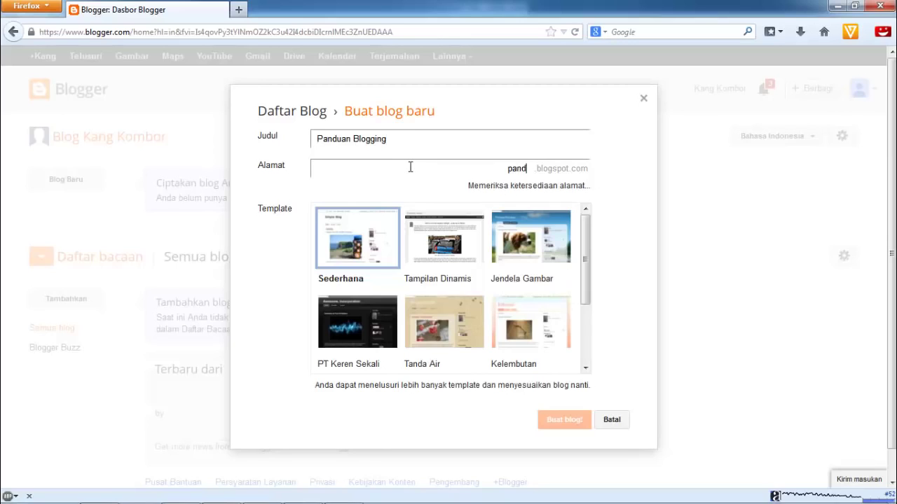
{"action": "type", "text": "uanbl"}
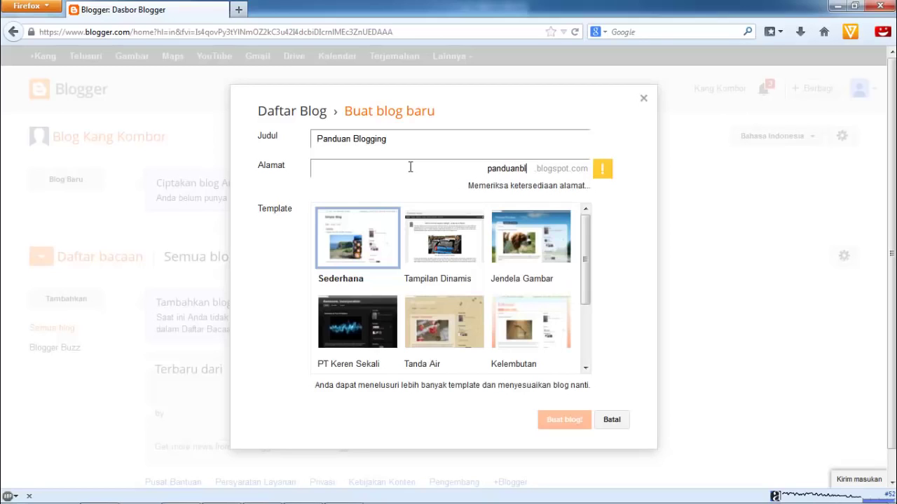
{"action": "type", "text": "ogging"}
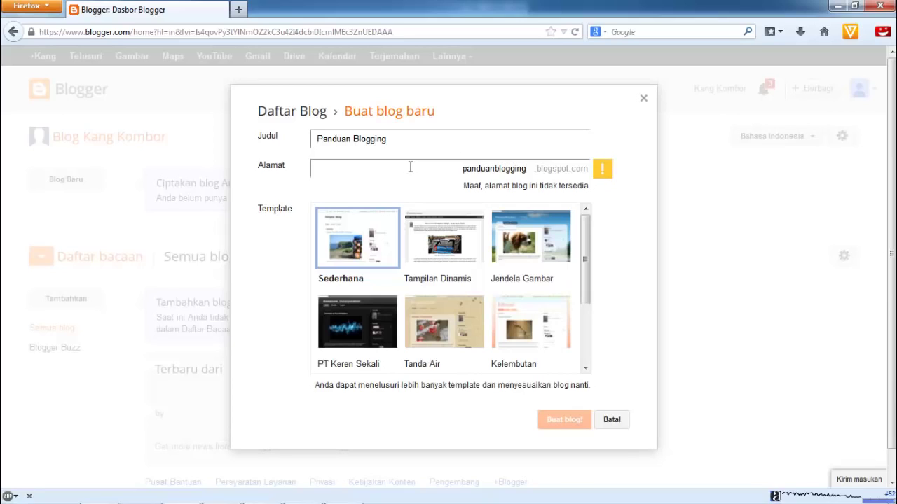
{"action": "type", "text": "terbaru"}
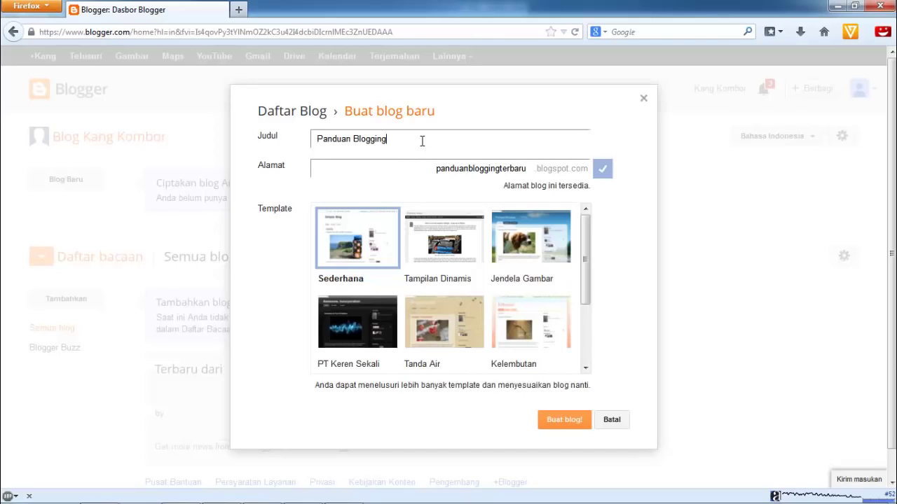
{"action": "left_click", "coordinate": [422, 141]}
{"action": "type", "text": "Terbaru"}
{"action": "left_click_drag", "start_coordinate": [585, 250], "coordinate": [588, 226]}
{"action": "scroll", "coordinate": [588, 226], "scroll_direction": "down", "scroll_amount": 1}
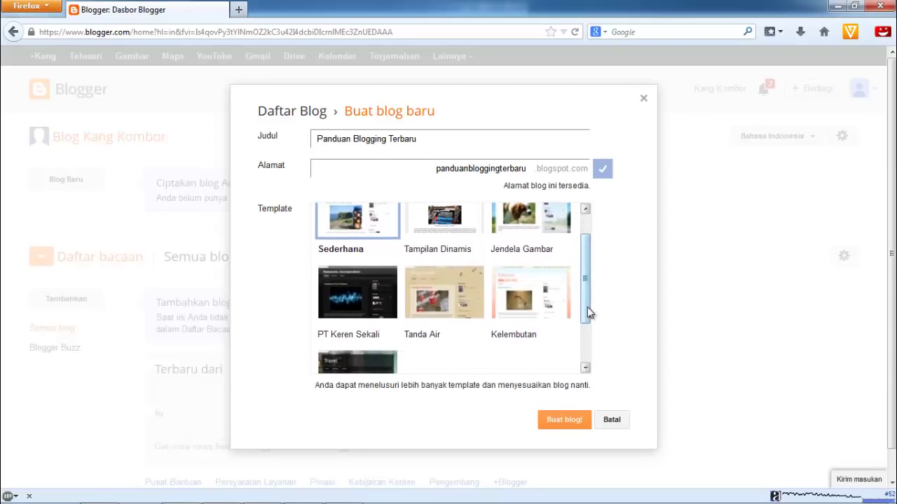
{"action": "scroll", "coordinate": [587, 307], "scroll_direction": "up", "scroll_amount": 1}
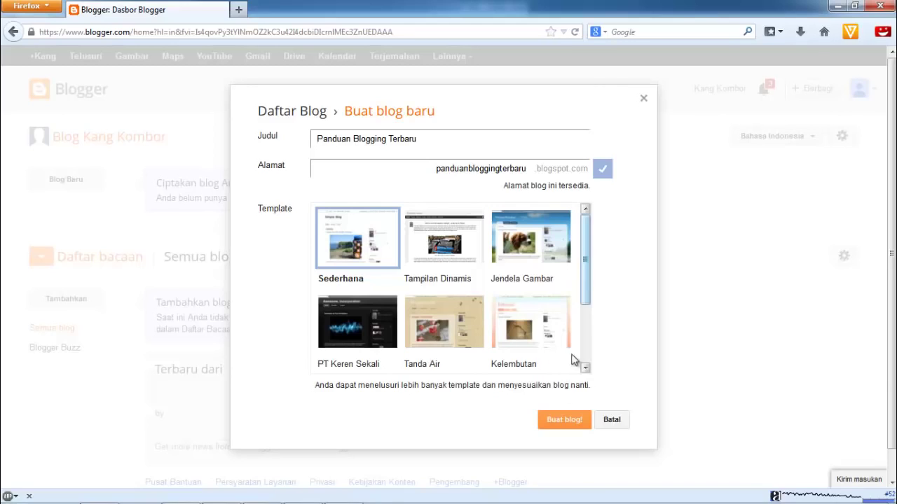
Confirm with 'Buat blog!' and close the 'Blog Anda telah dibuat!' notice
{"action": "left_click", "coordinate": [565, 425]}
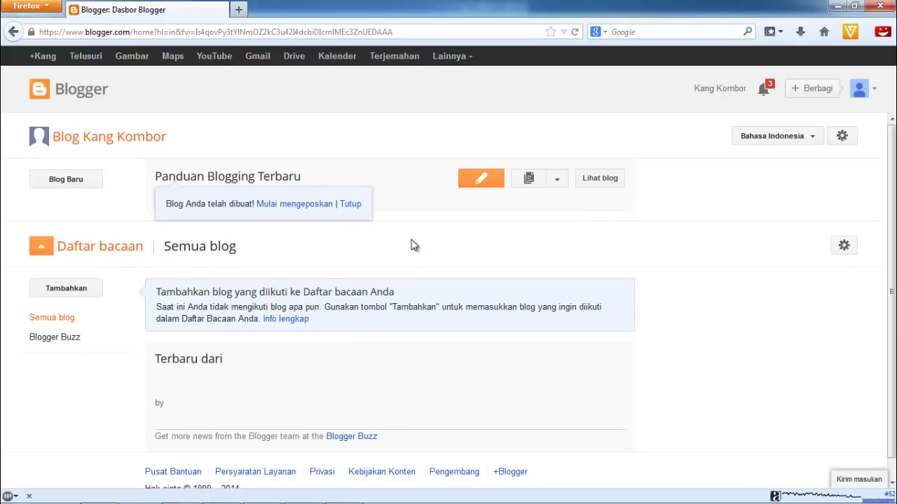
{"action": "left_click", "coordinate": [357, 205]}
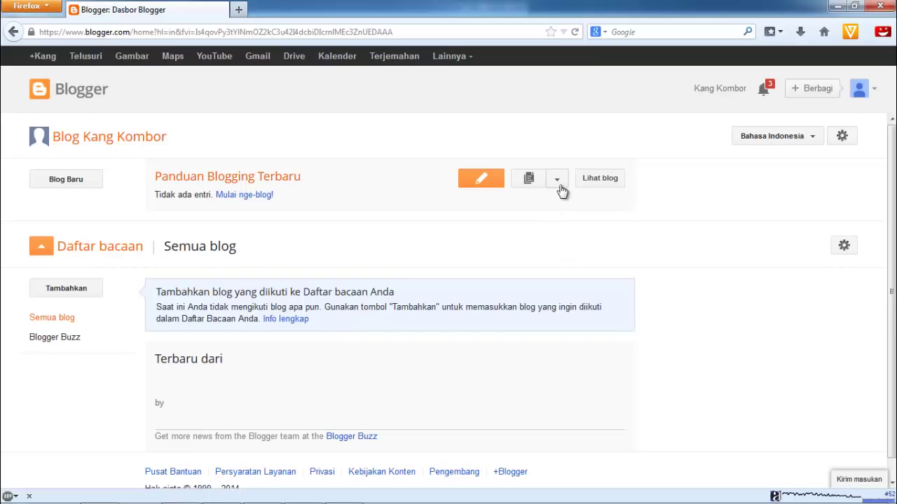
{"action": "left_click", "coordinate": [559, 185]}
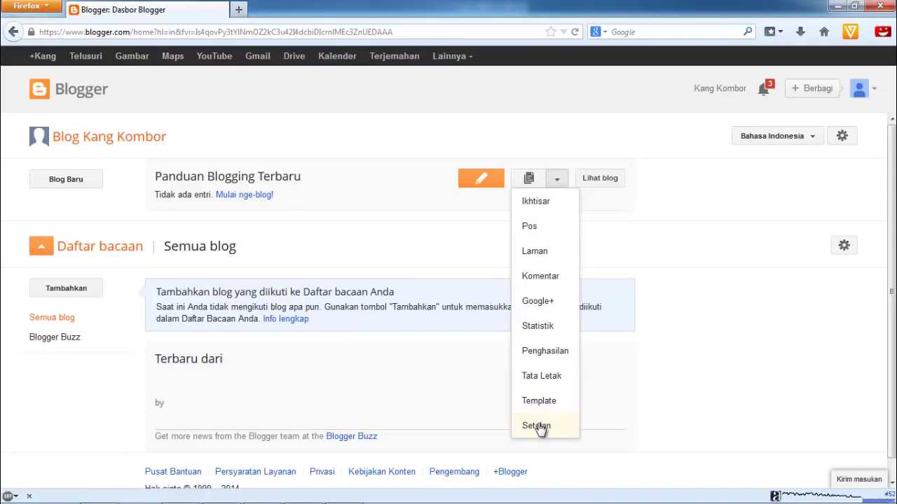
{"action": "left_click", "coordinate": [669, 223]}
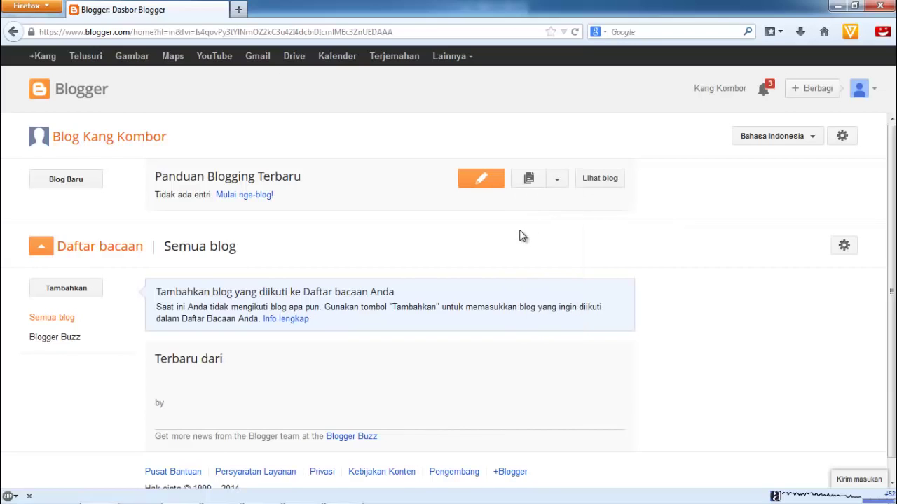
Start a new post titled 'Banir Jakarta' and place the cursor in the post body
{"action": "left_click", "coordinate": [491, 183]}
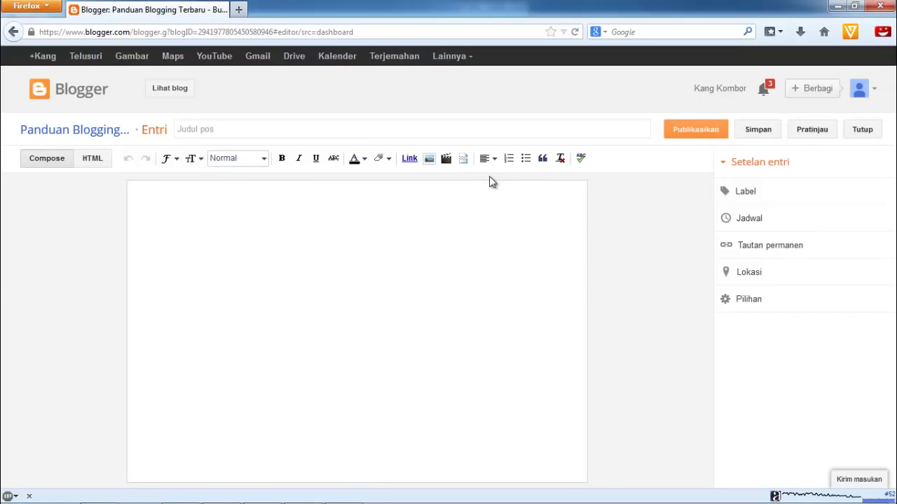
{"action": "left_click", "coordinate": [405, 129]}
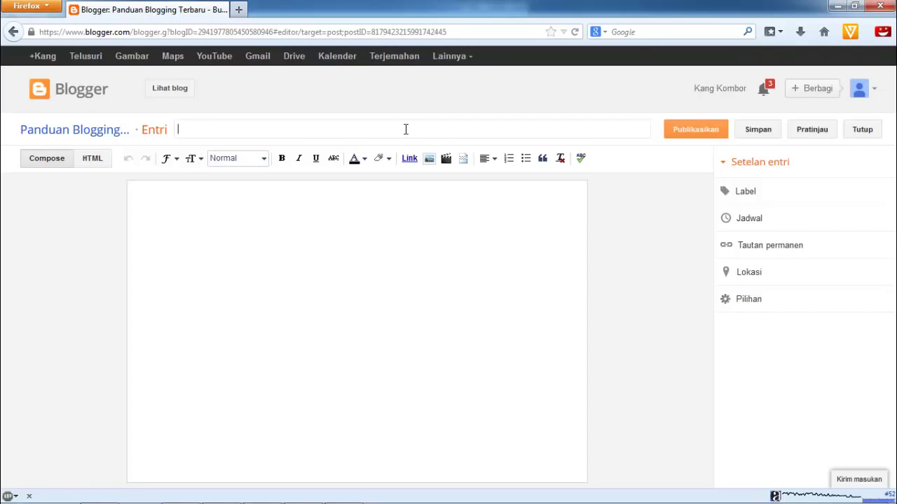
{"action": "type", "text": "Banir Jakarta"}
{"action": "left_click", "coordinate": [403, 234]}
Write the opening paragraph on Jakarta's 2014 floods, ending 'cukup merepotkan warga ibukota.', then add a new line
{"action": "left_click", "coordinate": [192, 128]}
{"action": "type", "text": "j"}
{"action": "type", "text": "2014"}
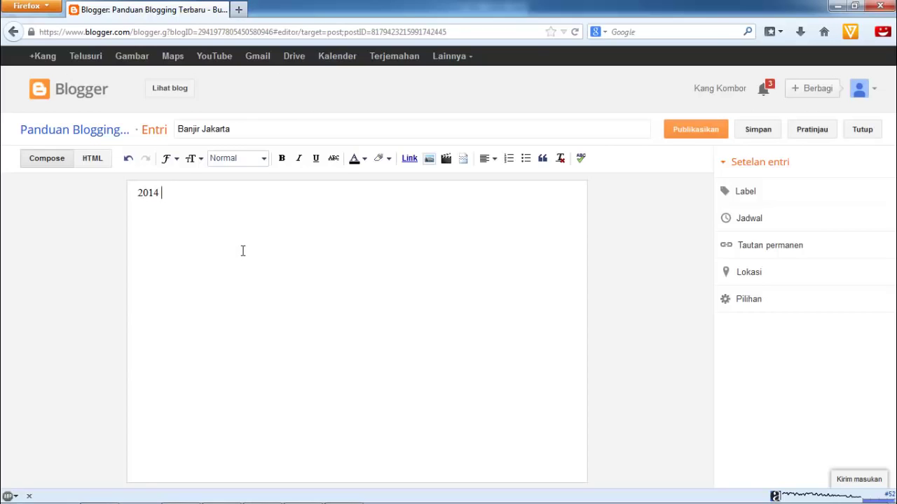
{"action": "type", "text": " tidak ber"}
{"action": "type", "text": "beda denga"}
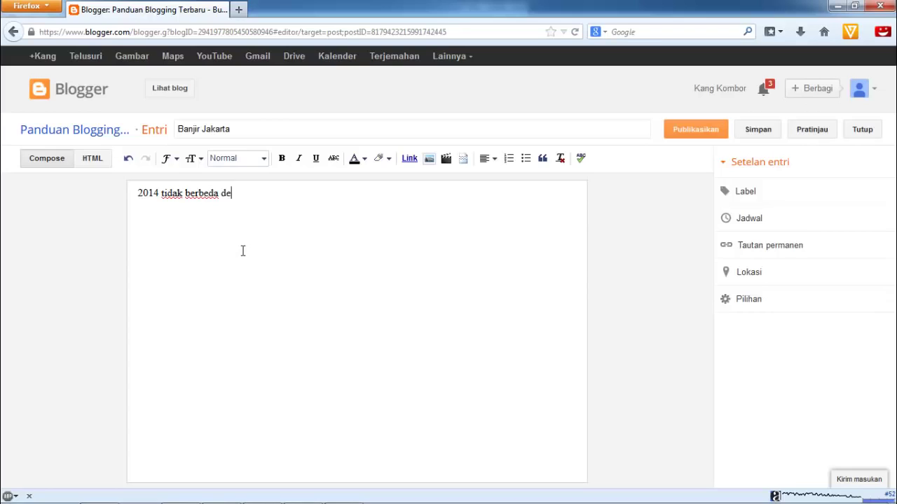
{"action": "type", "text": "n 2013"}
{"action": "type", "text": " bagi Jakarta"}
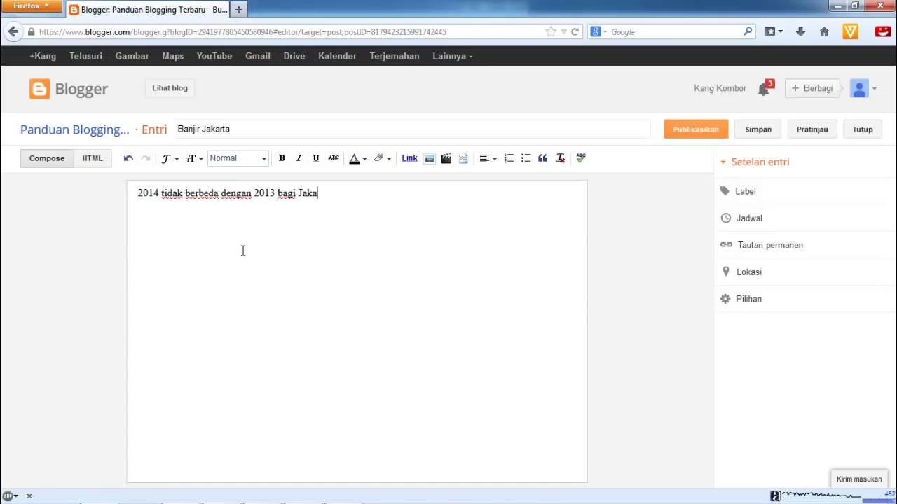
{"action": "type", "text": ". Banjir teta"}
{"action": "type", "text": "p menjadi "}
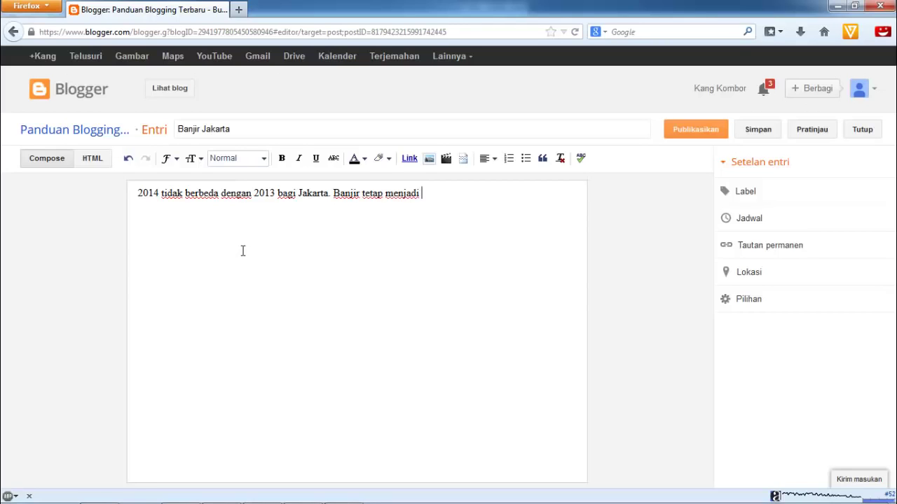
{"action": "type", "text": "musuh b"}
{"action": "type", "text": "ersama "}
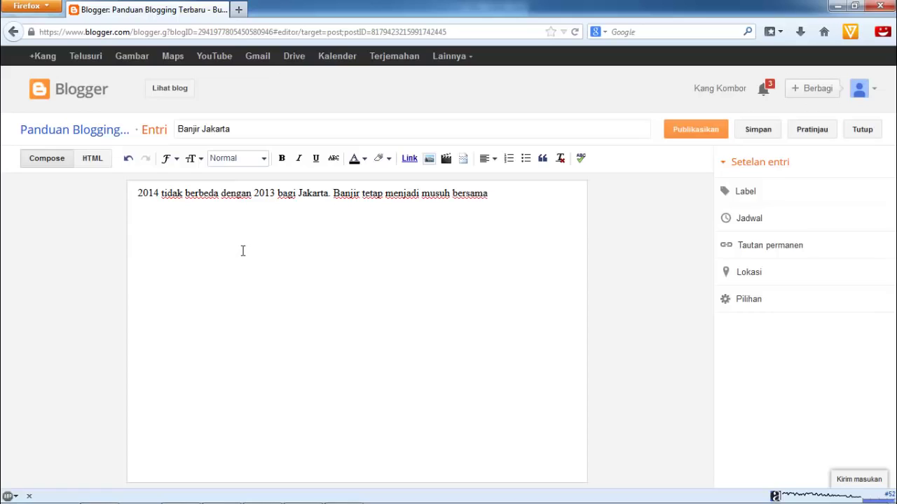
{"action": "type", "text": "ibukota RI"}
{"action": "type", "text": " tersebut"}
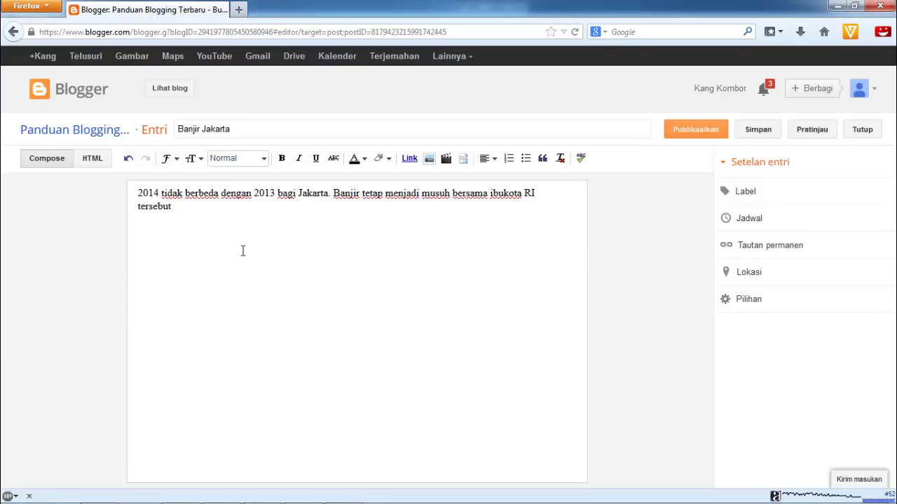
{"action": "type", "text": ". Walaupu"}
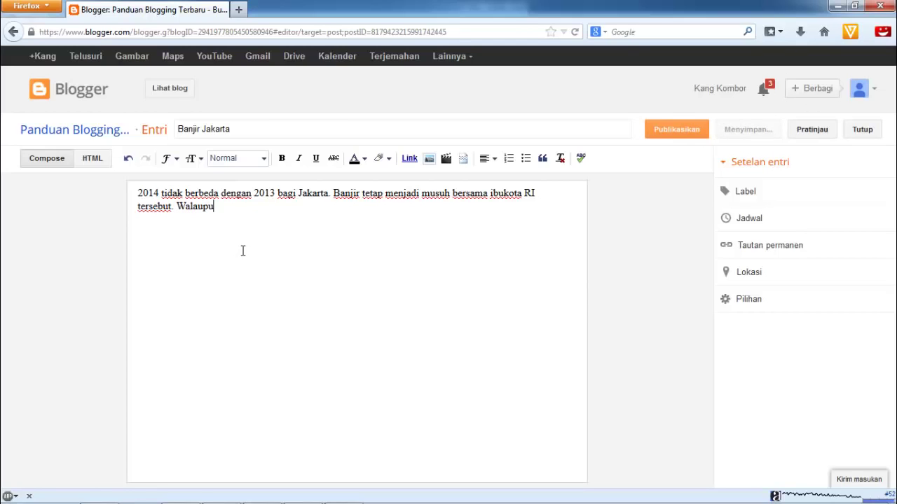
{"action": "type", "text": "n diklaim tidak se"}
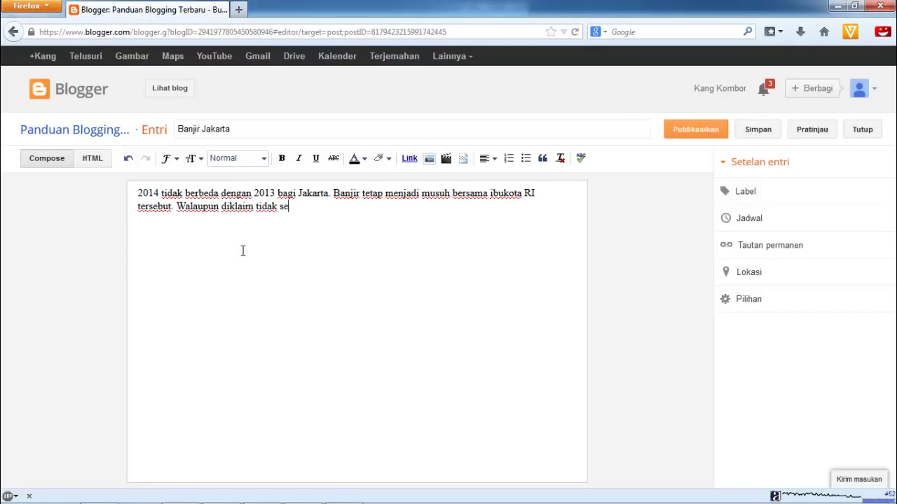
{"action": "type", "text": "besar banjir 2013"}
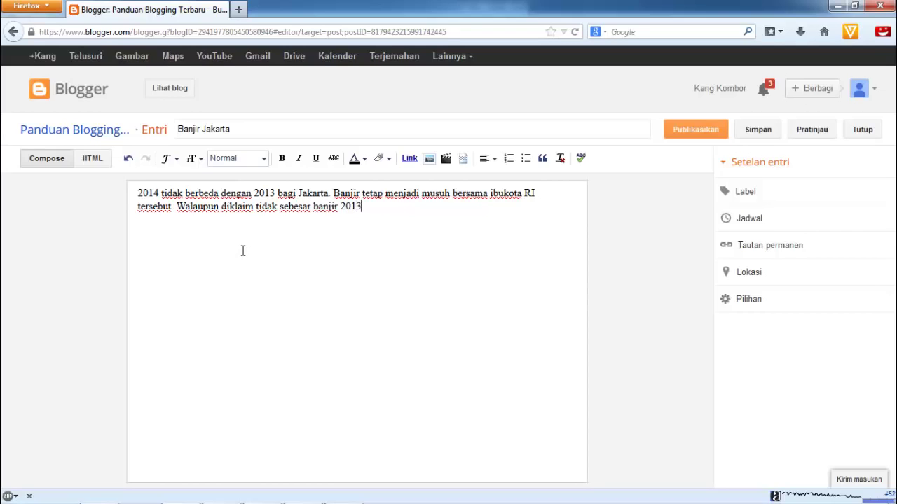
{"action": "type", "text": ", banjir"}
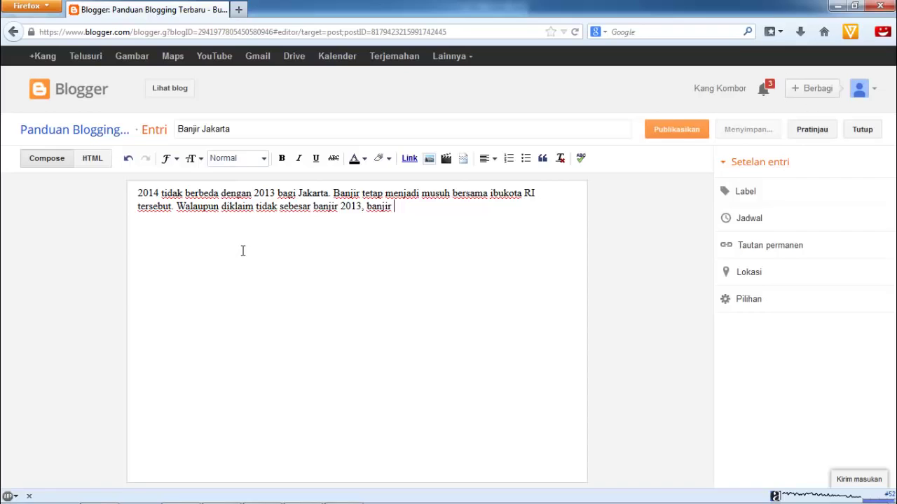
{"action": "type", "text": "Jaka"}
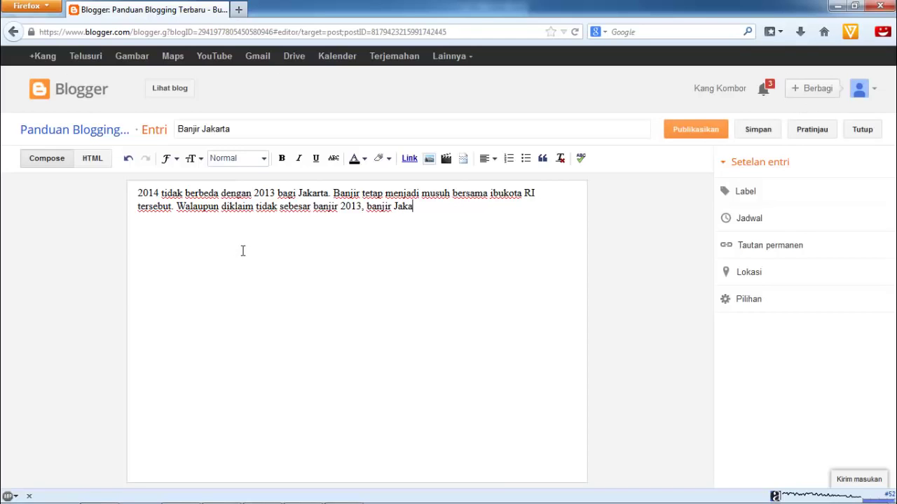
{"action": "type", "text": "rta 2014 cuku"}
{"action": "type", "text": "p merepo"}
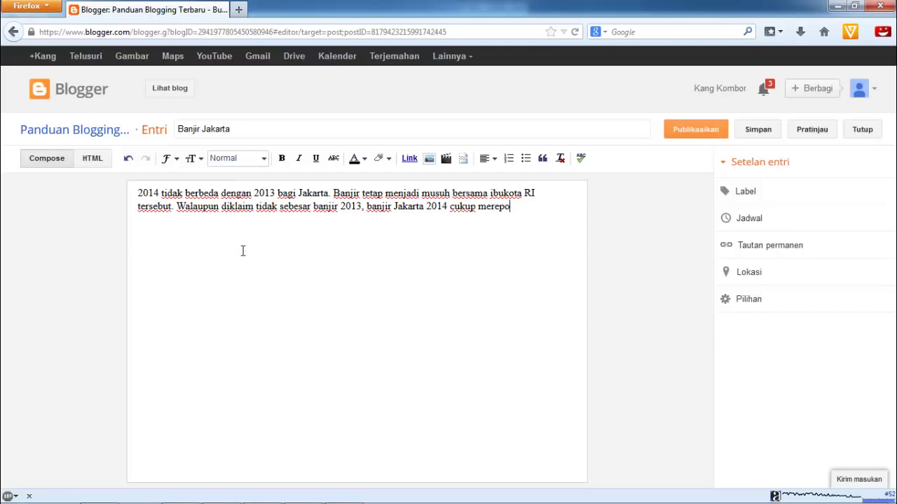
{"action": "type", "text": "tkan warga "}
{"action": "type", "text": "ibukota"}
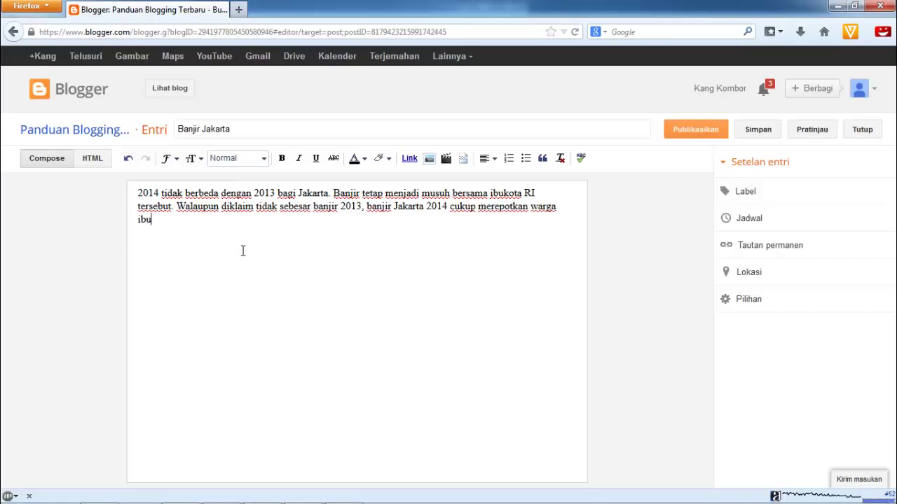
{"action": "type", "text": "."}
{"action": "key", "text": "Return"}
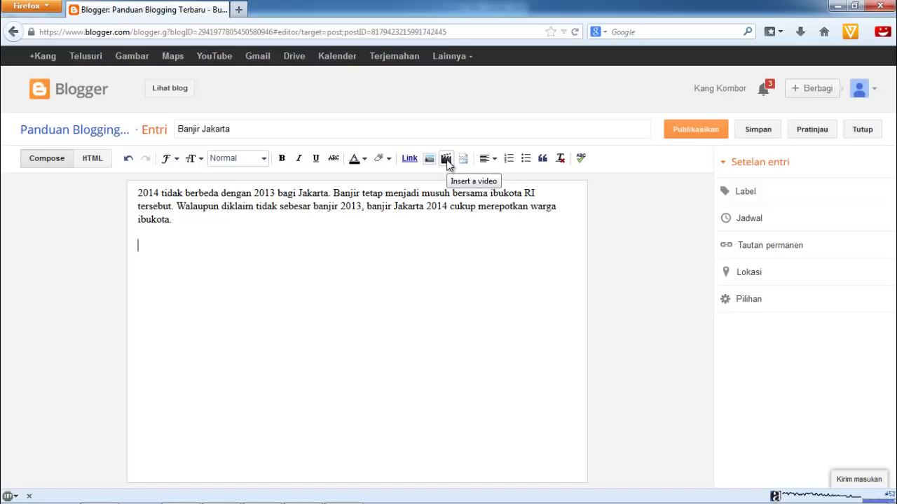
Search YouTube for 'banjir jakarta' and insert the 'BANJIR JAKARTA 2014' video into the post
{"action": "left_click", "coordinate": [446, 159]}
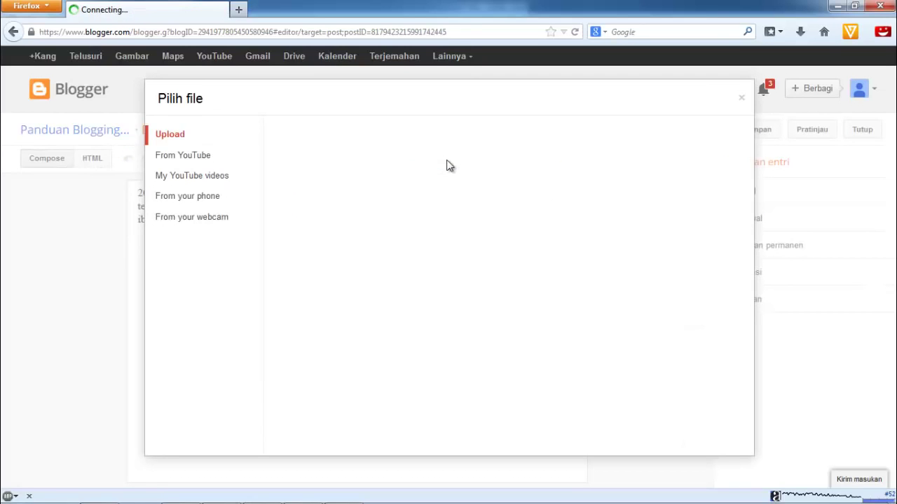
{"action": "left_click", "coordinate": [193, 157]}
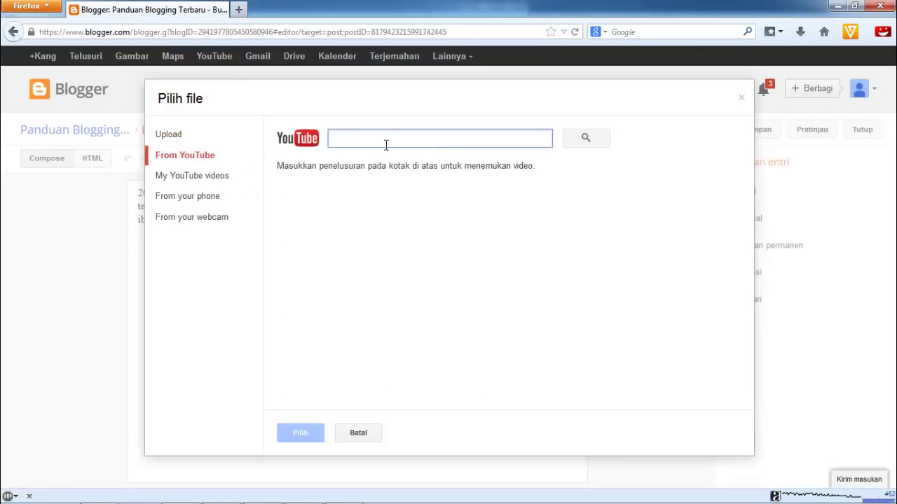
{"action": "type", "text": "ban"}
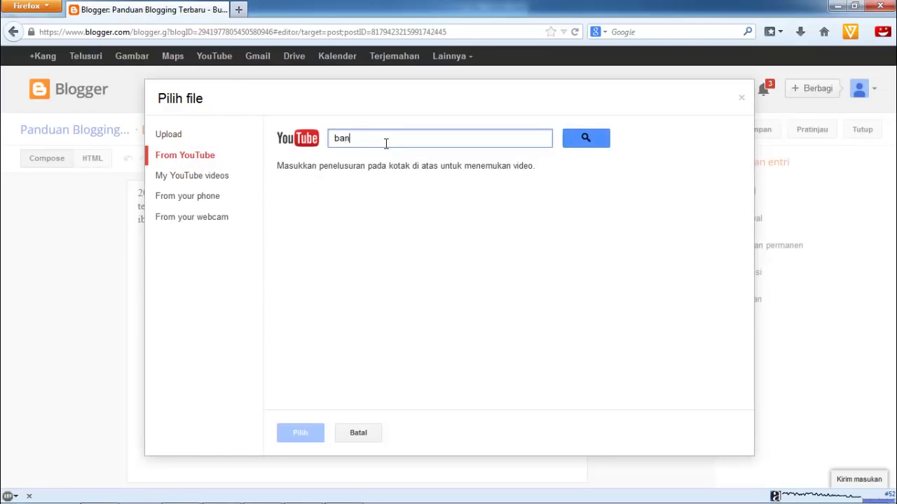
{"action": "type", "text": "jir jakarta"}
{"action": "left_click", "coordinate": [584, 143]}
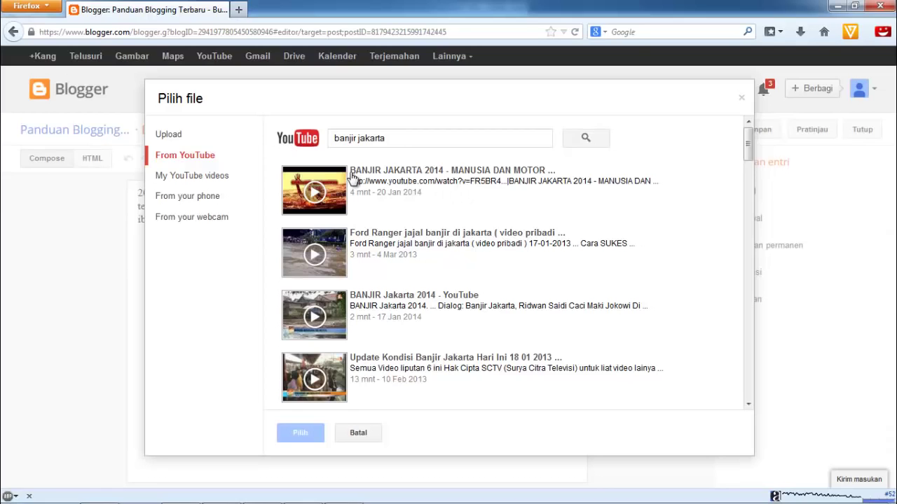
{"action": "mouse_move", "coordinate": [749, 142]}
{"action": "left_mouse_down"}
{"action": "mouse_move", "coordinate": [750, 199]}
{"action": "mouse_move", "coordinate": [751, 133]}
{"action": "left_mouse_up"}
{"action": "left_click", "coordinate": [385, 183]}
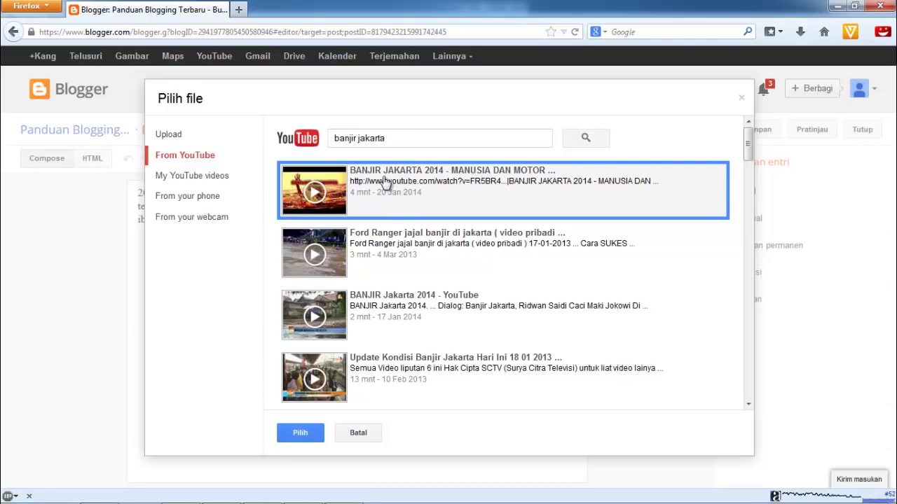
{"action": "left_click", "coordinate": [311, 439]}
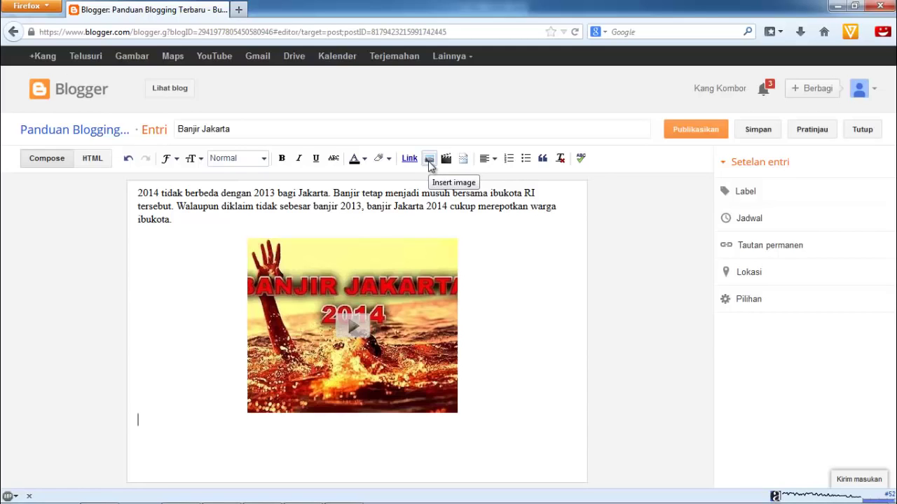
In a new tab, search Google for 'banjir jakarta 2014' and show the image results
{"action": "left_click", "coordinate": [238, 9]}
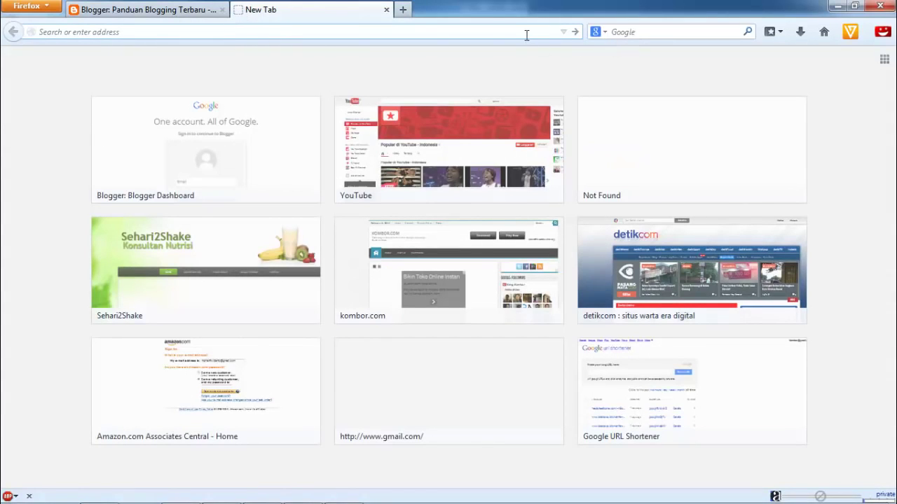
{"action": "type", "text": "banjir jaka"}
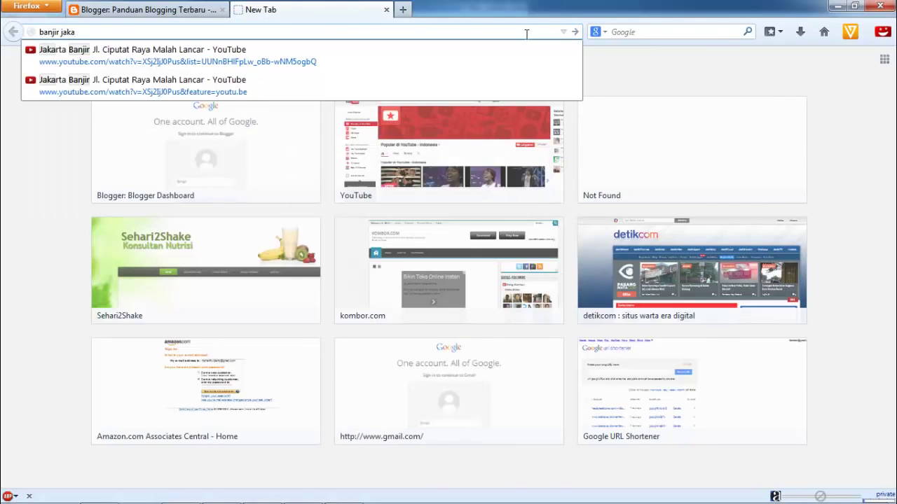
{"action": "type", "text": "rta 2014"}
{"action": "key", "text": "Return"}
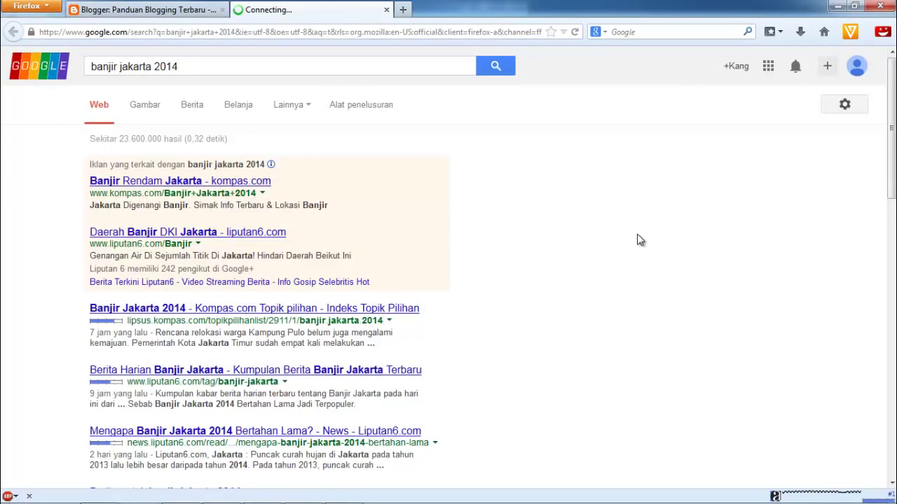
{"action": "left_click", "coordinate": [142, 107]}
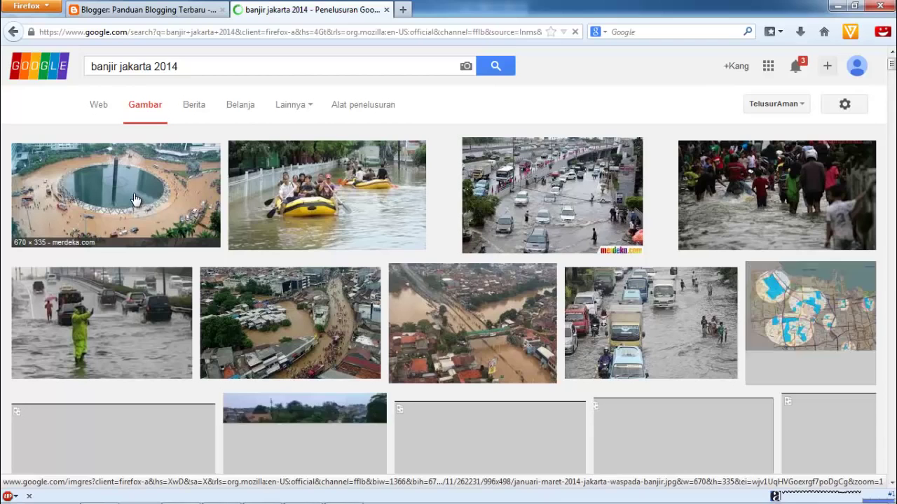
Save the flooded roundabout photo to the Desktop as januari-maret-2014-jakarta-waspada-banjir, then return to Blogger
{"action": "left_click", "coordinate": [136, 199]}
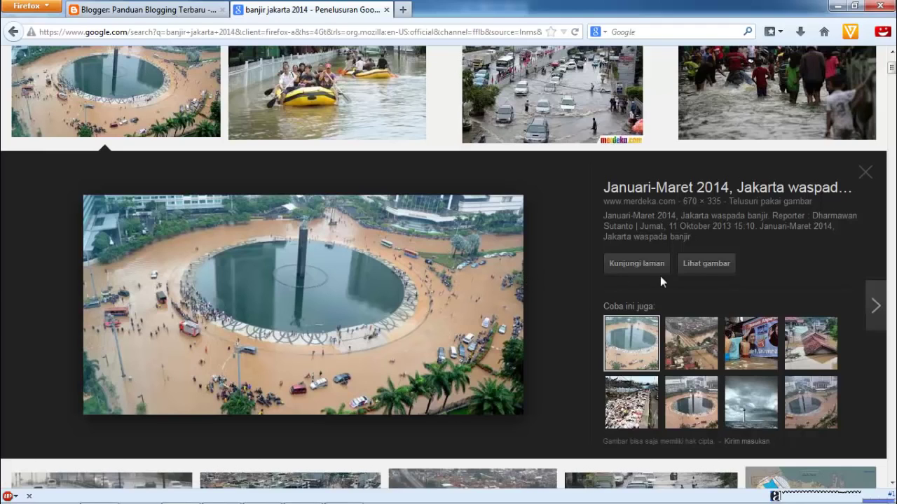
{"action": "left_click", "coordinate": [707, 270]}
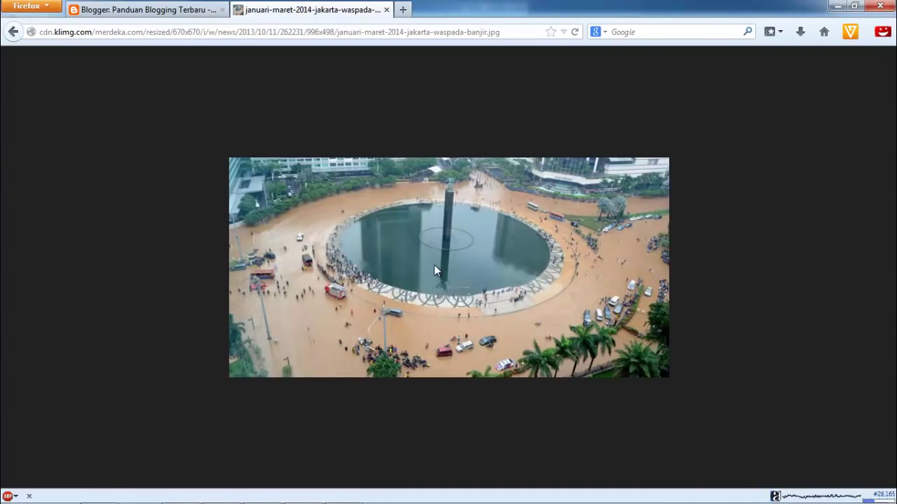
{"action": "right_click", "coordinate": [434, 265]}
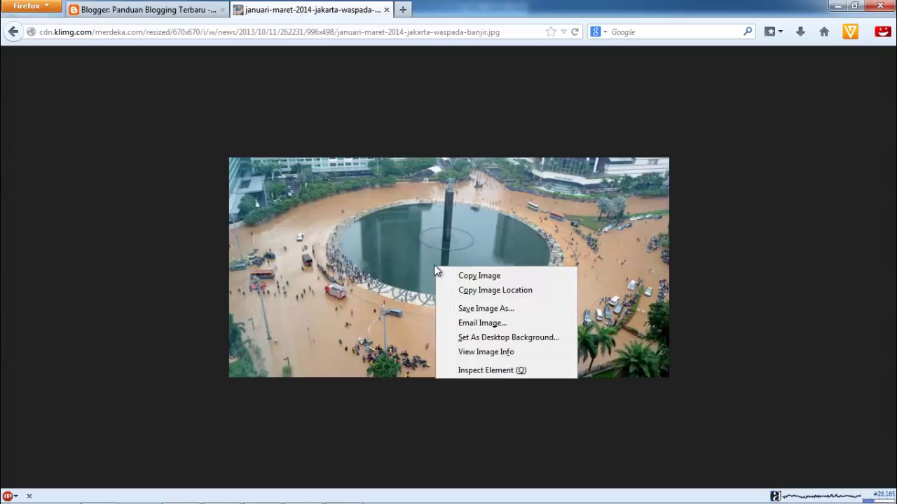
{"action": "left_click", "coordinate": [485, 310]}
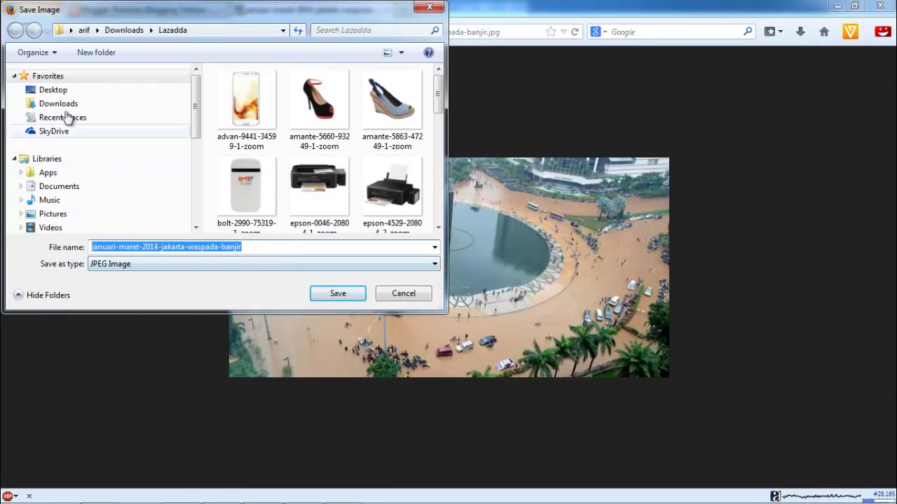
{"action": "left_click", "coordinate": [51, 93]}
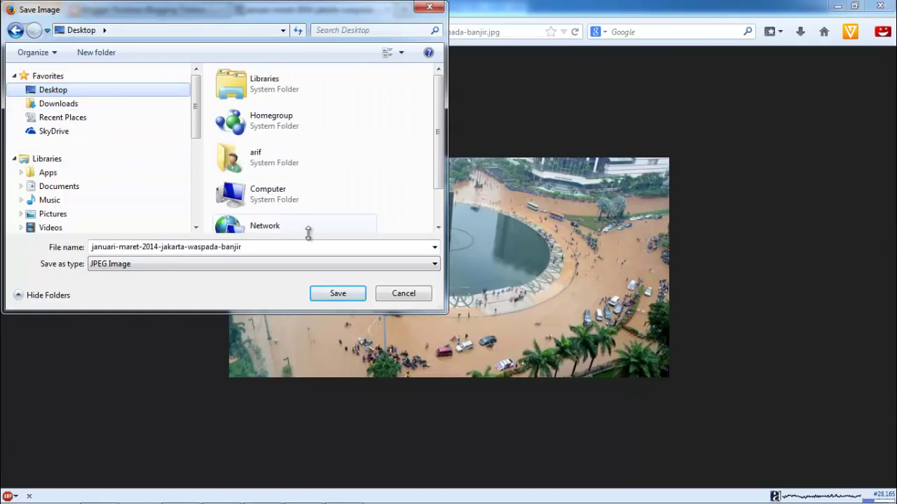
{"action": "left_click", "coordinate": [337, 294]}
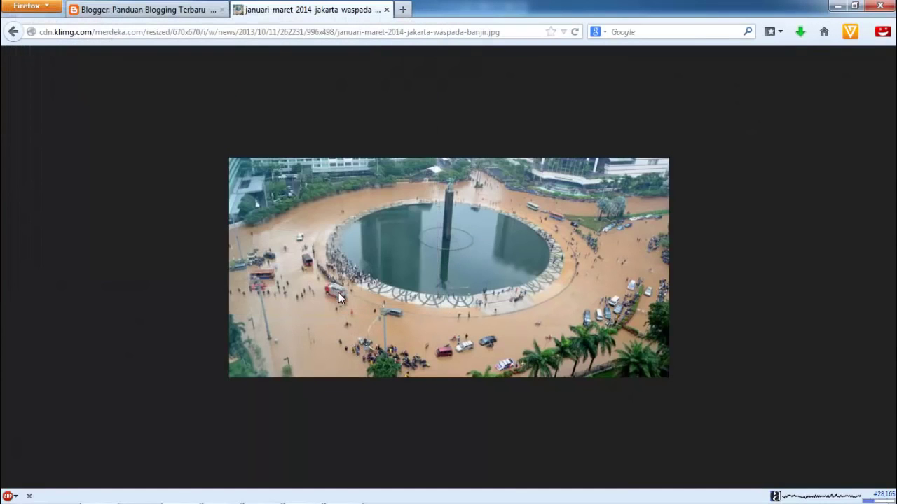
{"action": "left_click", "coordinate": [168, 8]}
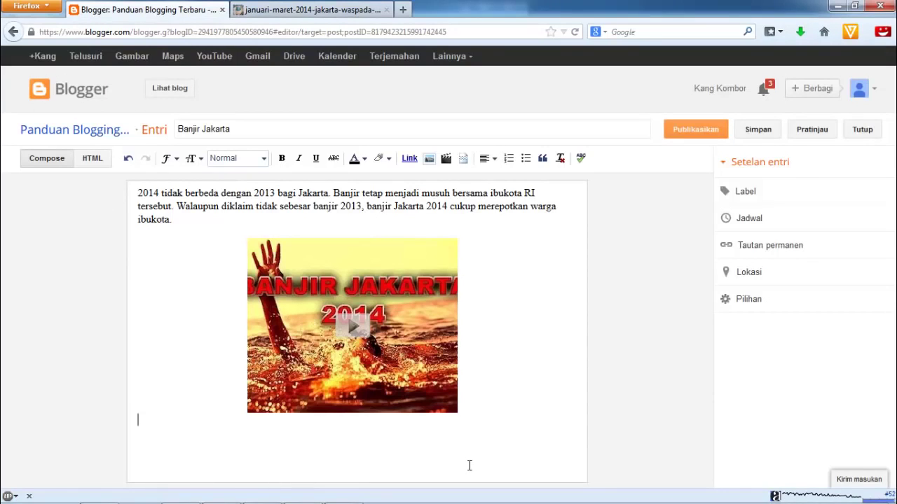
Type the caption about flooding ending 'banjir di Bundaran HI.' under the video and add an empty line
{"action": "type", "text": "Contoh si"}
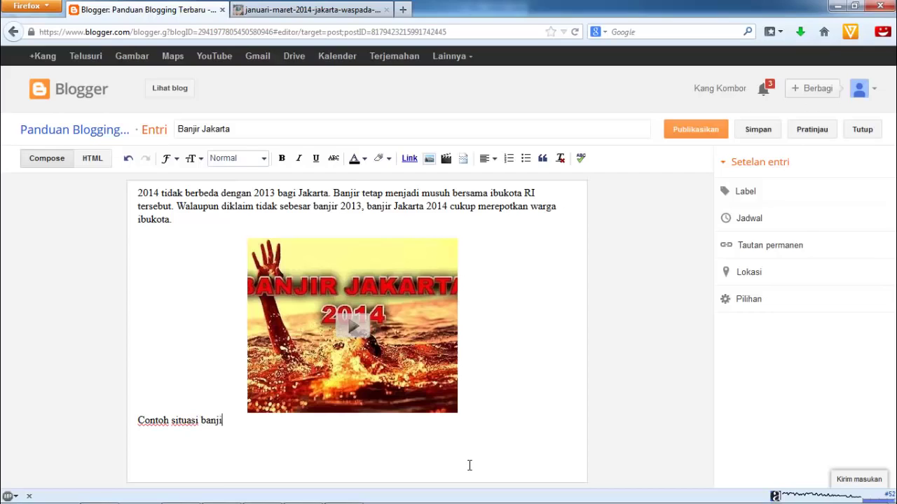
{"action": "type", "text": "tuasi banirr yang merepotk"}
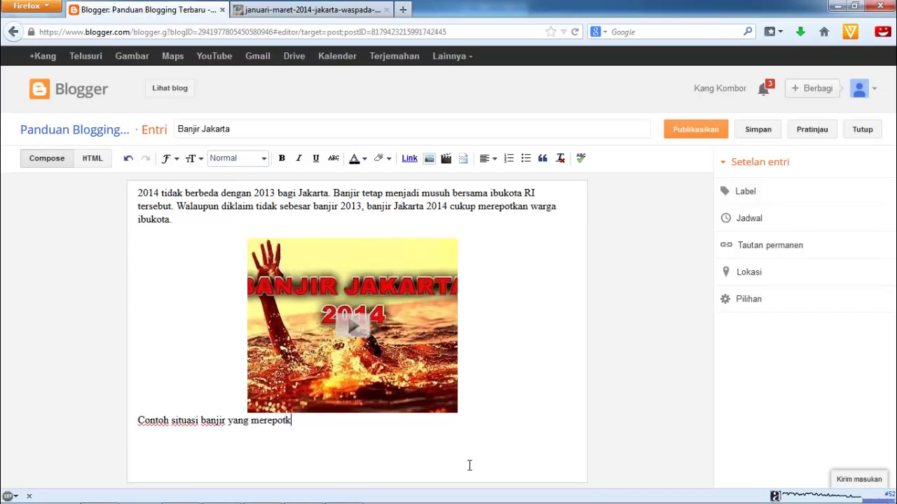
{"action": "type", "text": "an warga Jakart"}
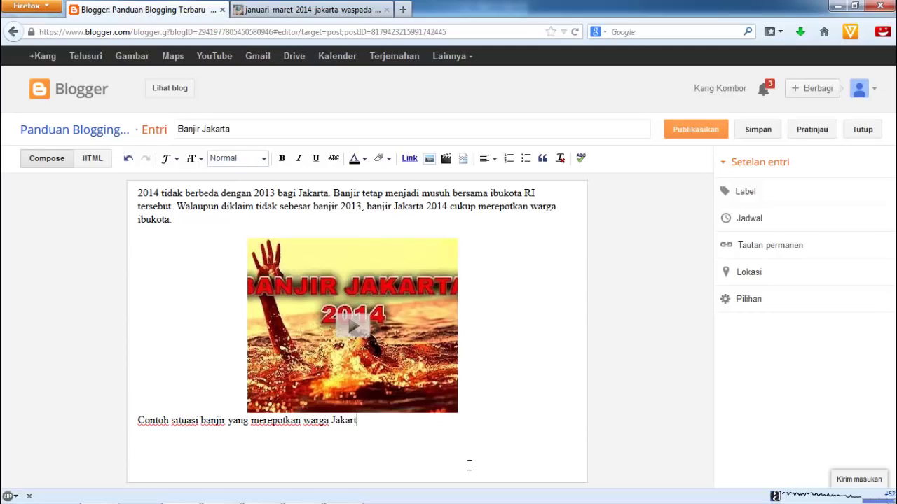
{"action": "type", "text": "a adalah banjir di B"}
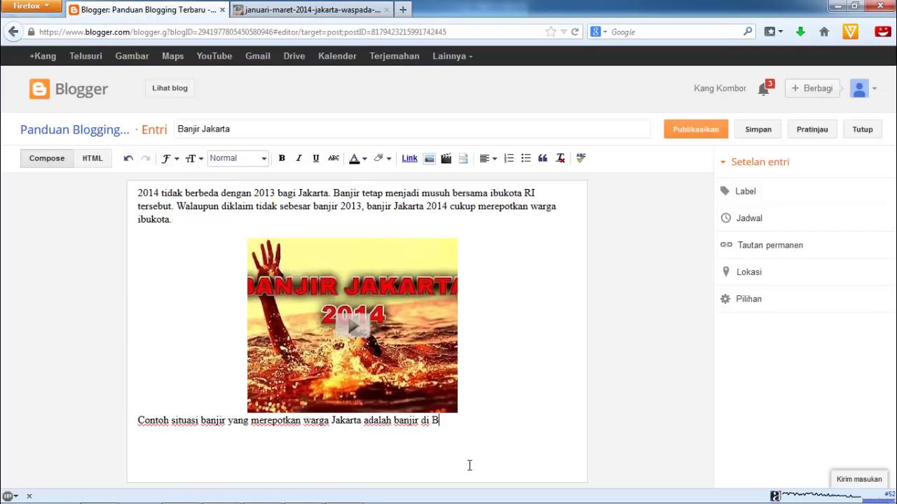
{"action": "type", "text": "undarah H"}
{"action": "key", "text": "BackSpace"}
{"action": "key", "text": "BackSpace"}
{"action": "key", "text": "BackSpace"}
{"action": "key", "text": "BackSpace"}
{"action": "key", "text": "BackSpace"}
{"action": "type", "text": "an HI."}
{"action": "key", "text": "Return"}
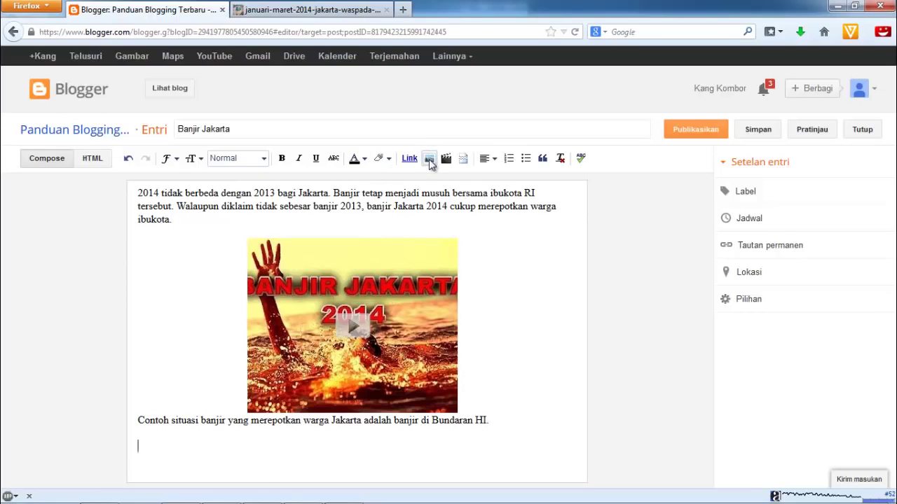
Upload the januari-maret-2014 flood JPEG from the Desktop and insert it below the caption
{"action": "left_click", "coordinate": [430, 160]}
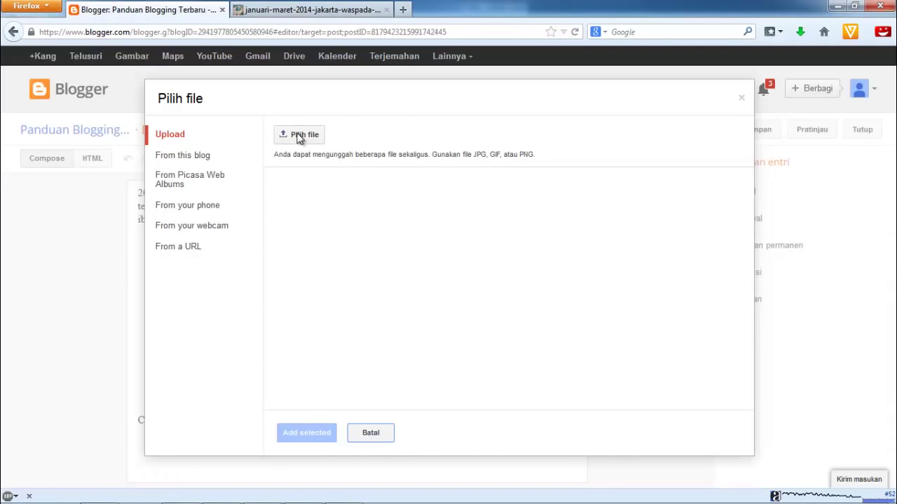
{"action": "left_click", "coordinate": [299, 136]}
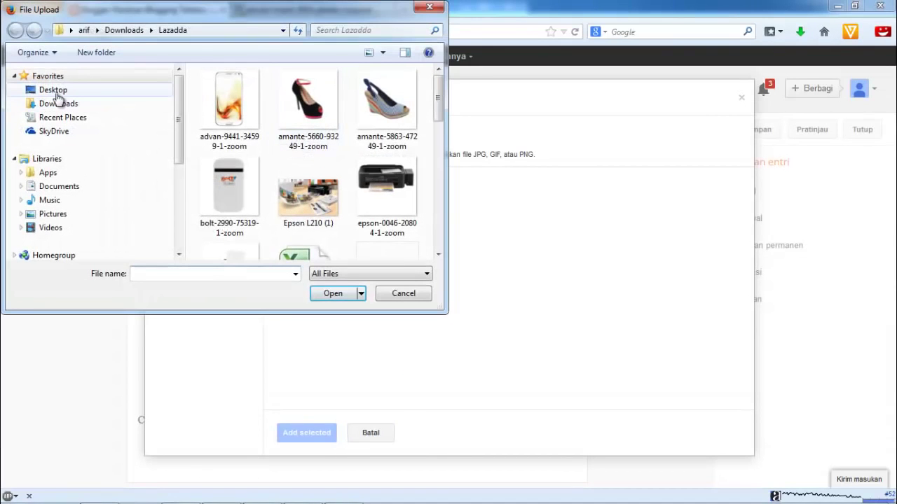
{"action": "left_click", "coordinate": [56, 95]}
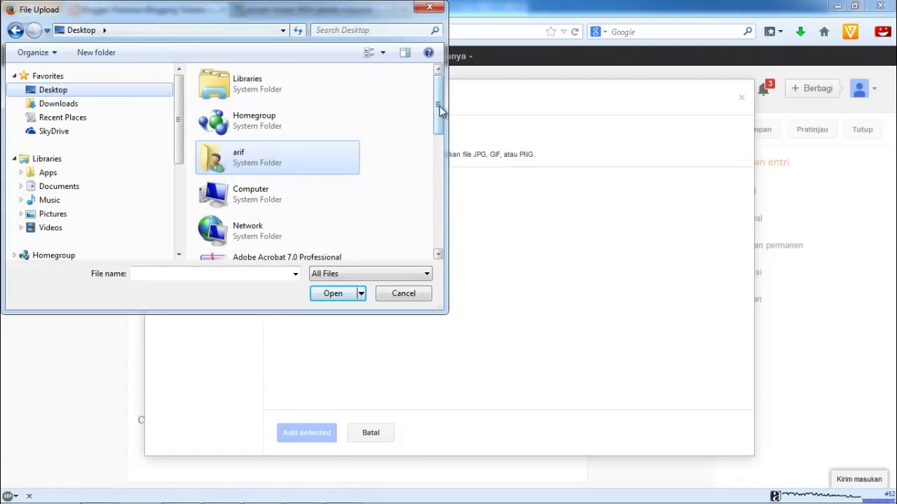
{"action": "left_click_drag", "start_coordinate": [439, 108], "coordinate": [438, 219]}
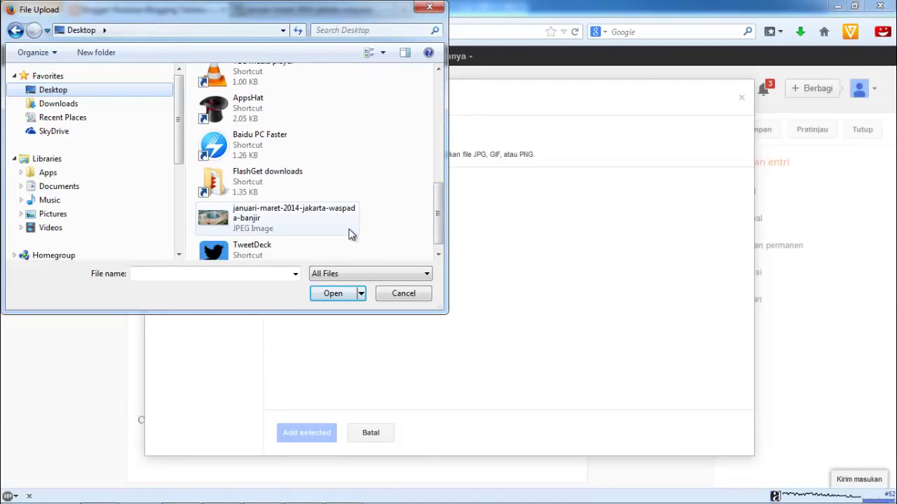
{"action": "left_click", "coordinate": [313, 221]}
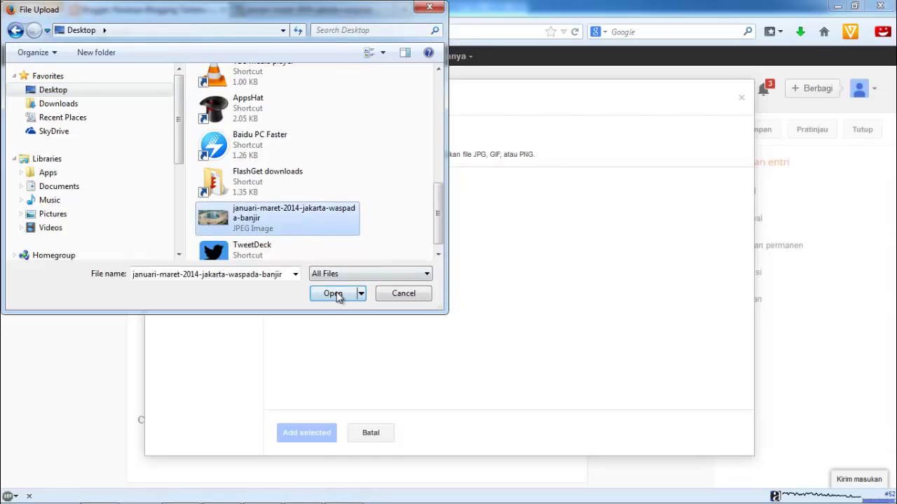
{"action": "left_click", "coordinate": [333, 293]}
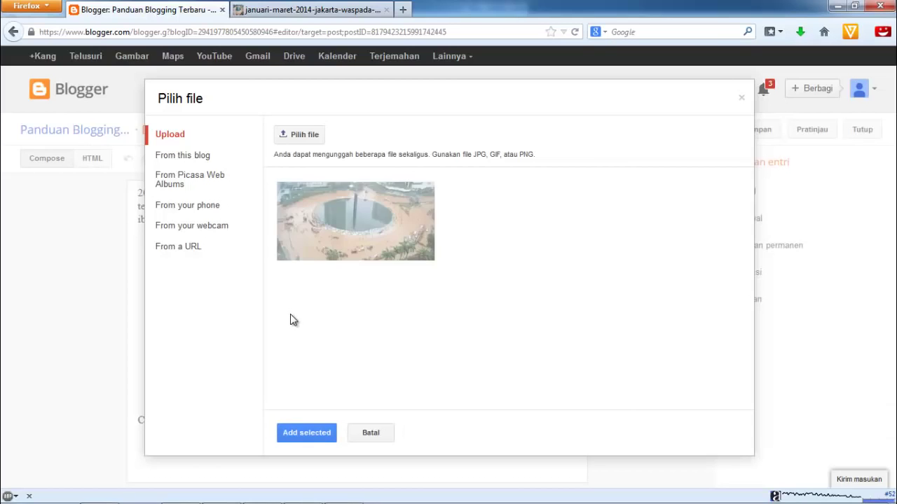
{"action": "left_click", "coordinate": [352, 240]}
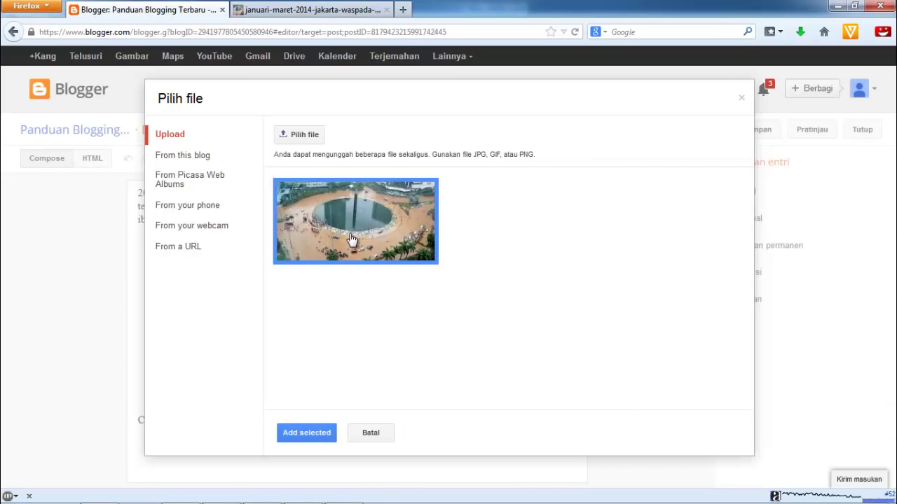
{"action": "left_click", "coordinate": [311, 435]}
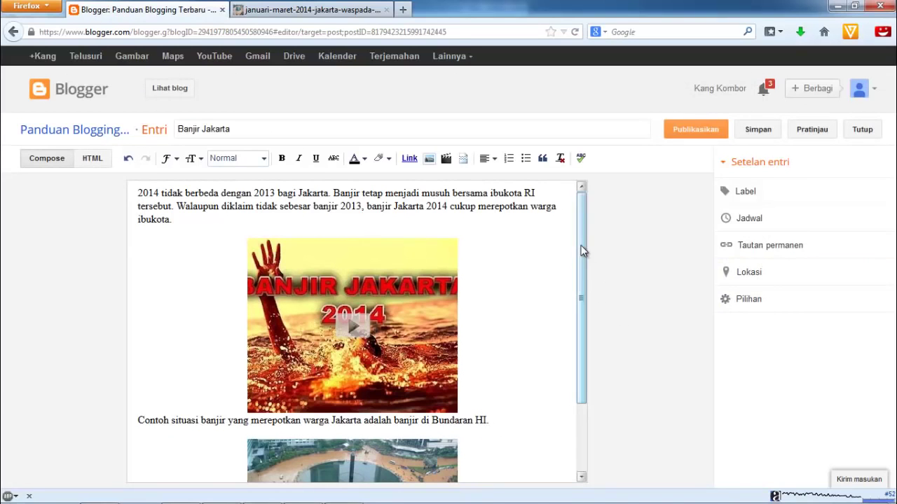
Try the flood photo at Large, X-Large and Original sizes, settle on Large, and open Properties
{"action": "left_click_drag", "start_coordinate": [584, 263], "coordinate": [589, 351]}
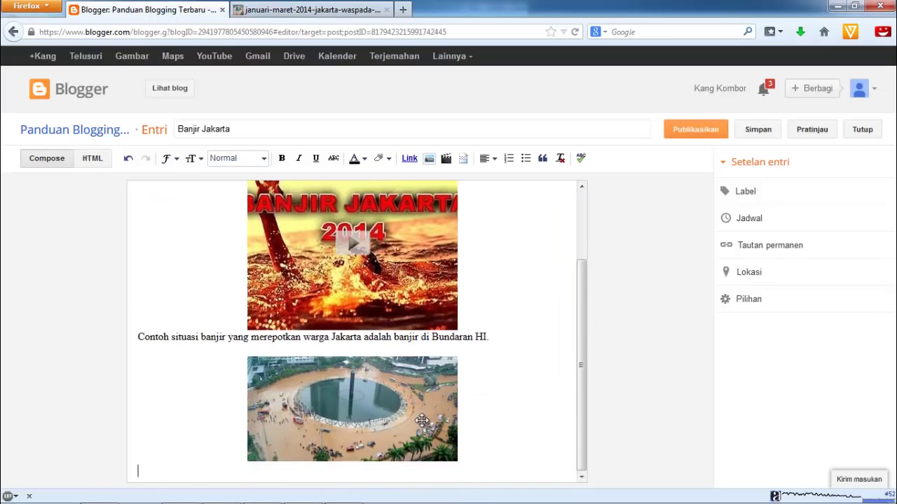
{"action": "left_click", "coordinate": [386, 416]}
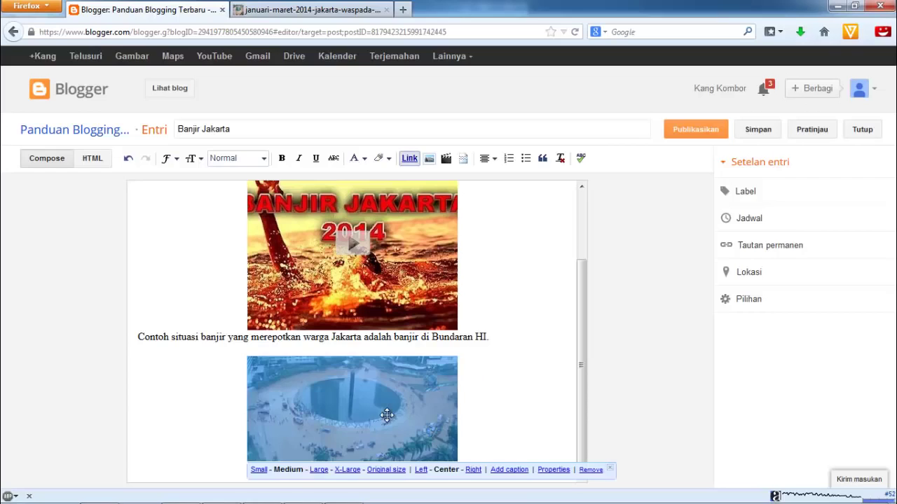
{"action": "left_click", "coordinate": [318, 471]}
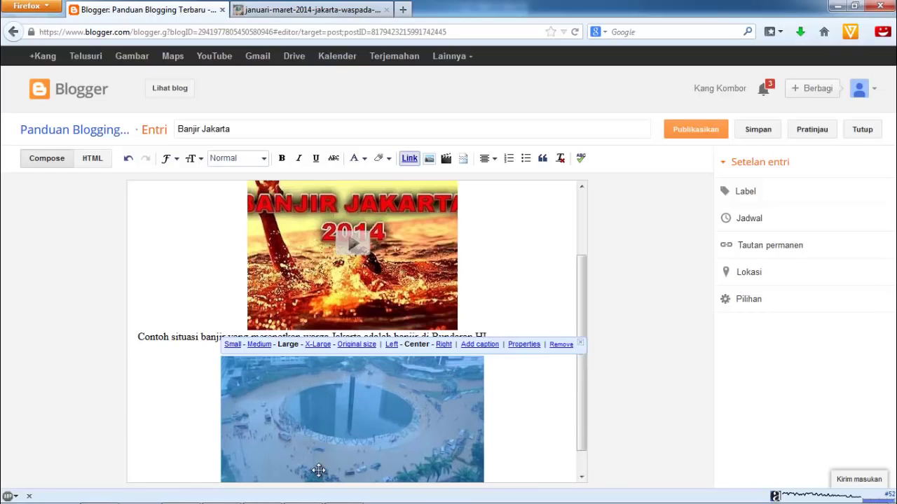
{"action": "left_click", "coordinate": [319, 346]}
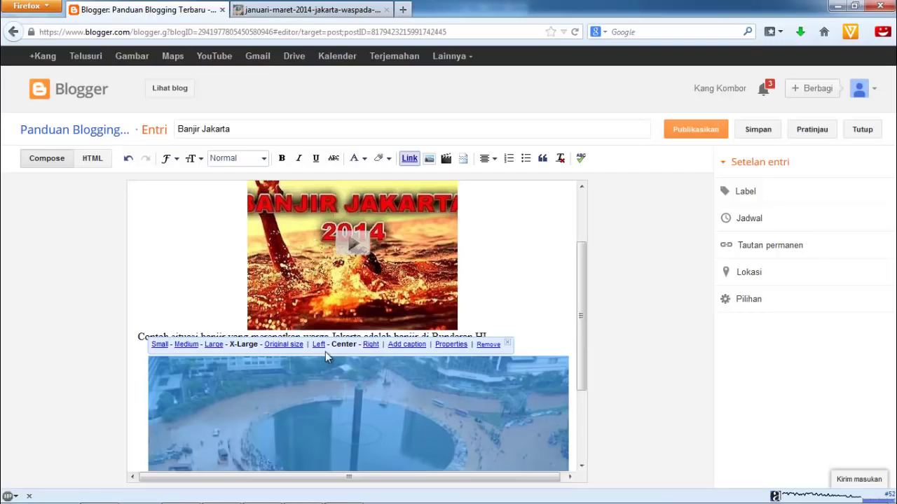
{"action": "left_click", "coordinate": [285, 344]}
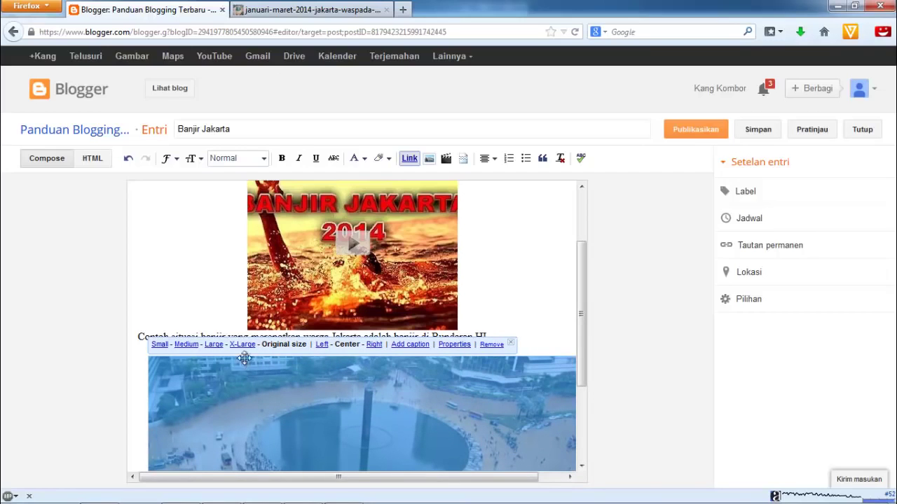
{"action": "left_click", "coordinate": [213, 343]}
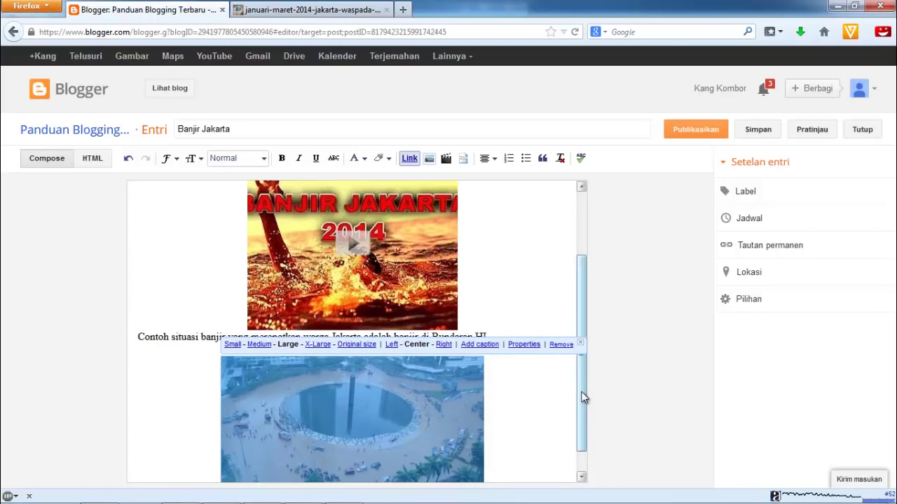
{"action": "left_click_drag", "start_coordinate": [582, 395], "coordinate": [581, 420]}
{"action": "left_click", "coordinate": [405, 394]}
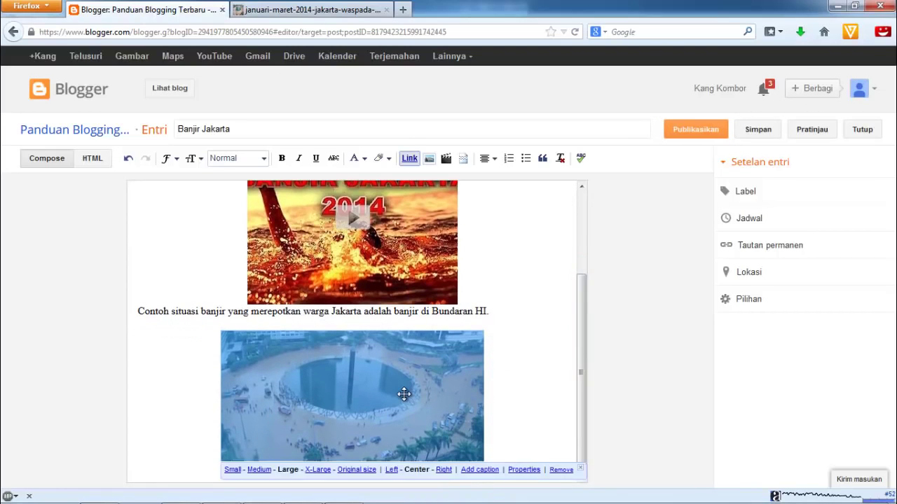
{"action": "left_click", "coordinate": [524, 470]}
Enter 'banjir jakarta 2014' as both the title text and alt text of the flood photo
{"action": "left_click", "coordinate": [463, 260]}
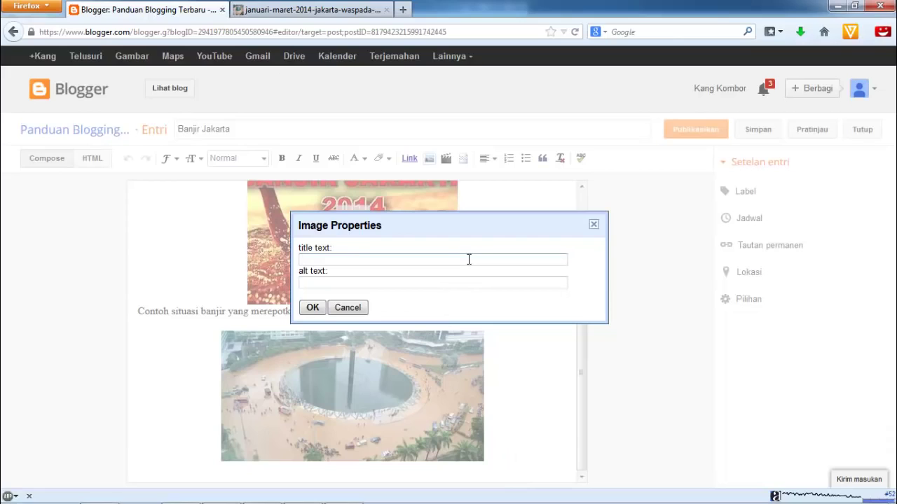
{"action": "type", "text": "banjir jakarta 2014"}
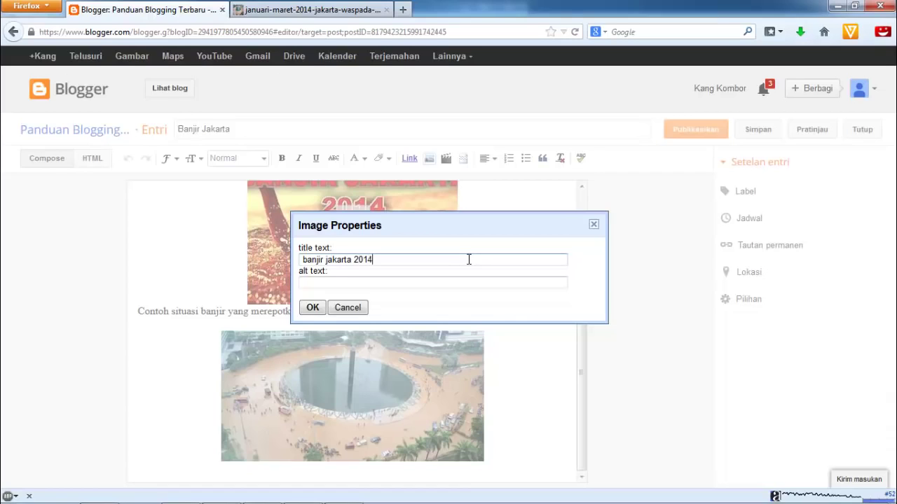
{"action": "left_click", "coordinate": [463, 281]}
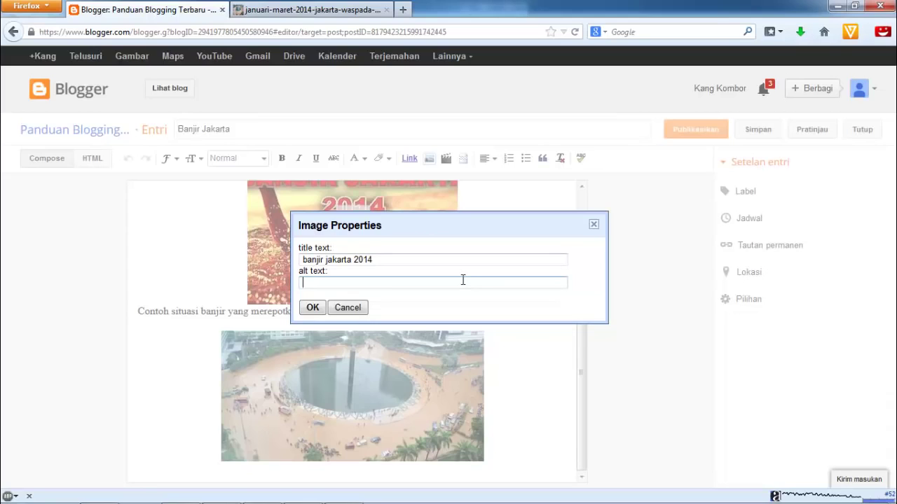
{"action": "type", "text": "banjir jakarta 2014"}
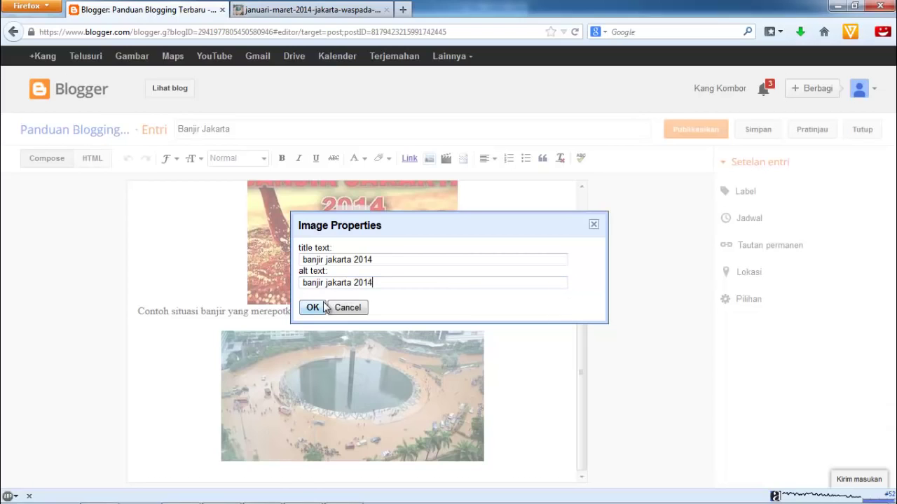
{"action": "left_click", "coordinate": [313, 308]}
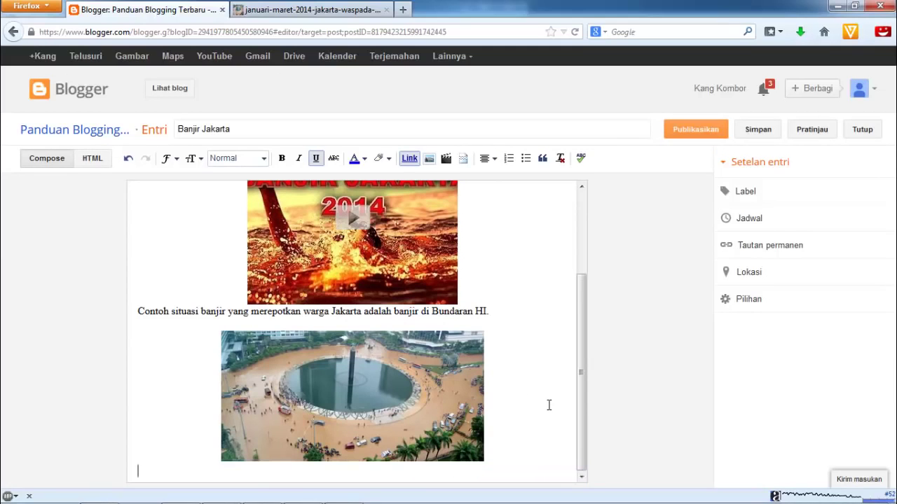
In the second tab, open the Kompas.com 'Banjir Jakarta 2014' topic page from the search results and select its address
{"action": "left_click_drag", "start_coordinate": [581, 405], "coordinate": [575, 429]}
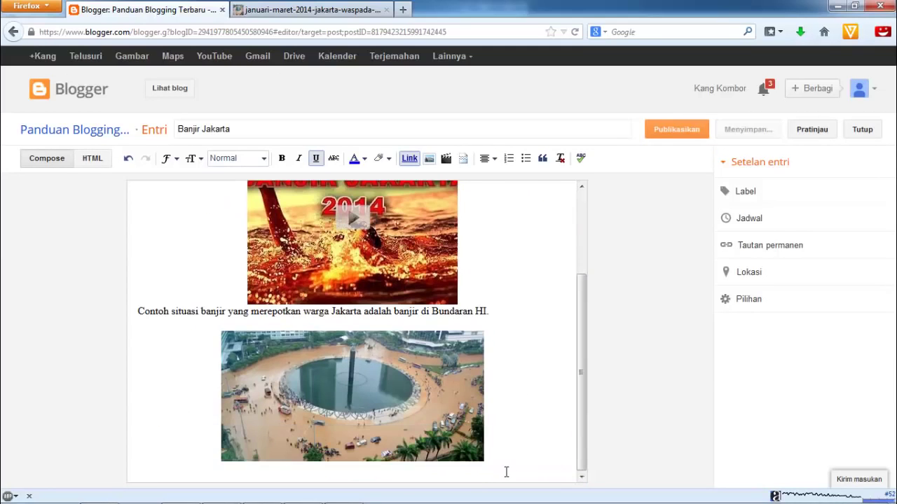
{"action": "left_click", "coordinate": [357, 12]}
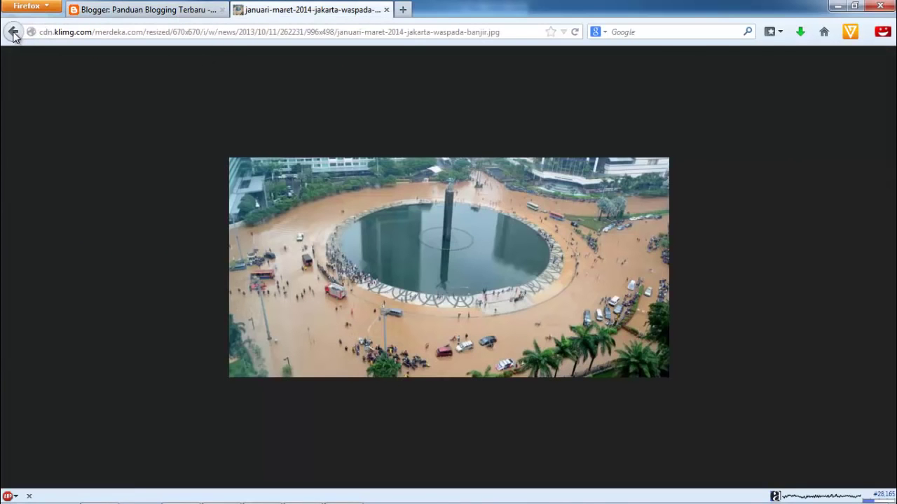
{"action": "left_click", "coordinate": [14, 31]}
{"action": "left_click", "coordinate": [13, 32]}
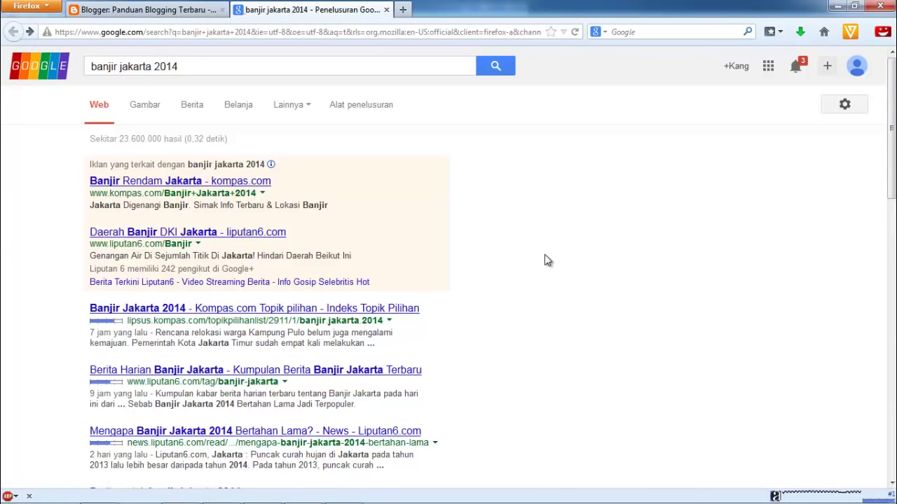
{"action": "left_click", "coordinate": [401, 308]}
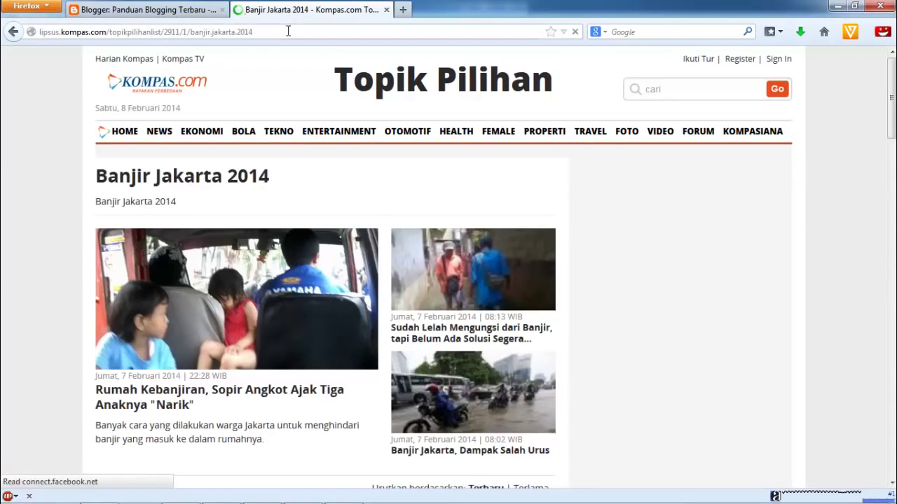
{"action": "left_click", "coordinate": [284, 32]}
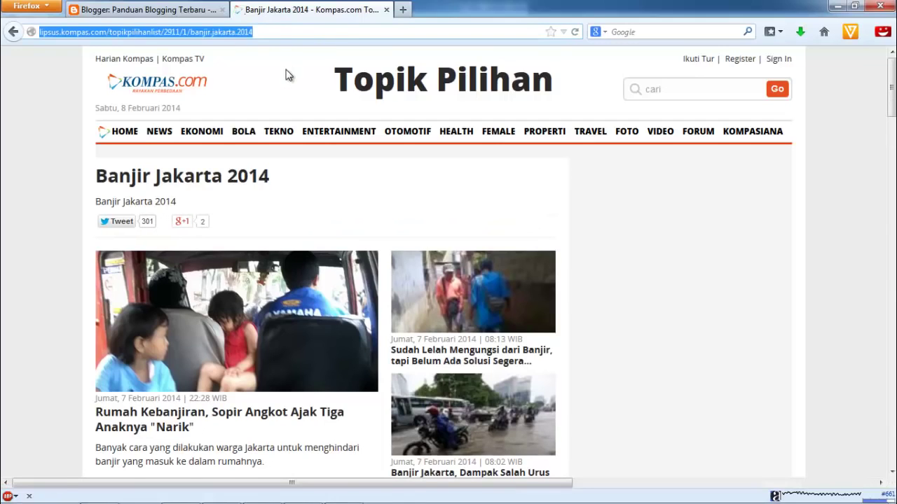
{"action": "left_click", "coordinate": [41, 93]}
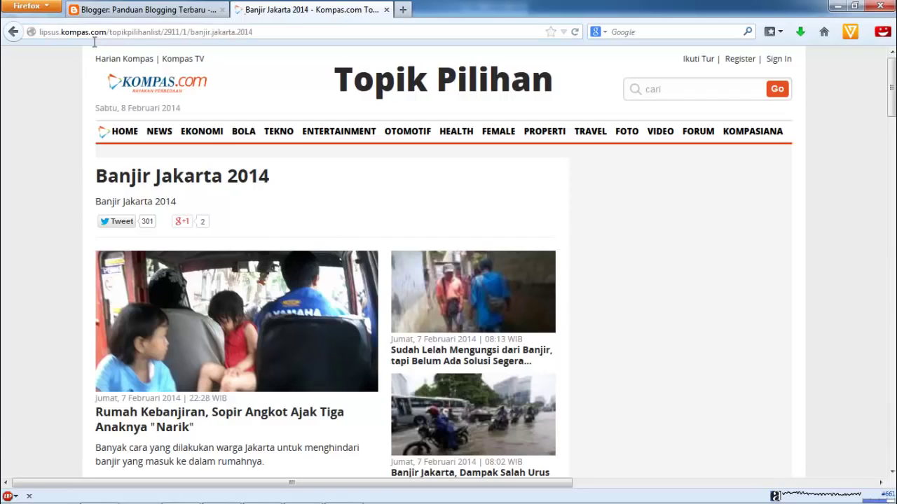
{"action": "left_click", "coordinate": [140, 10]}
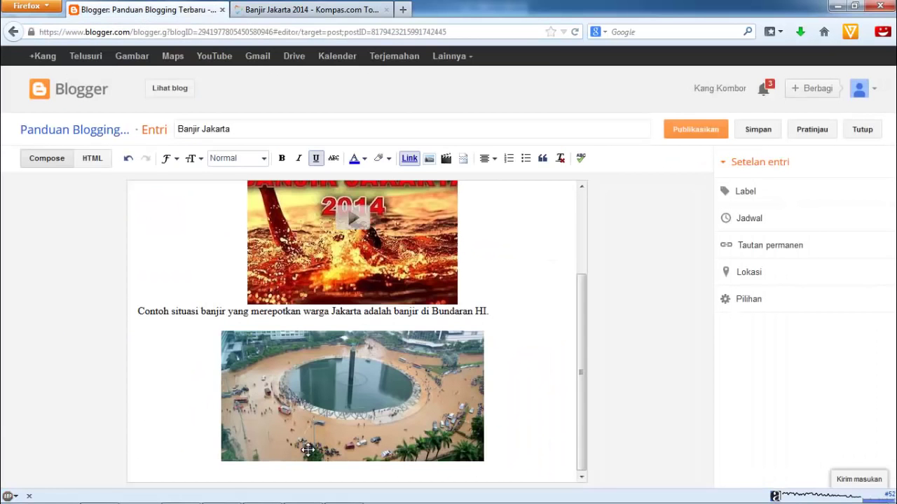
Clear the stray empty line and leftover text below the Bundaran HI flood photo
{"action": "key", "text": "BackSpace"}
{"action": "type", "text": "Untu"}
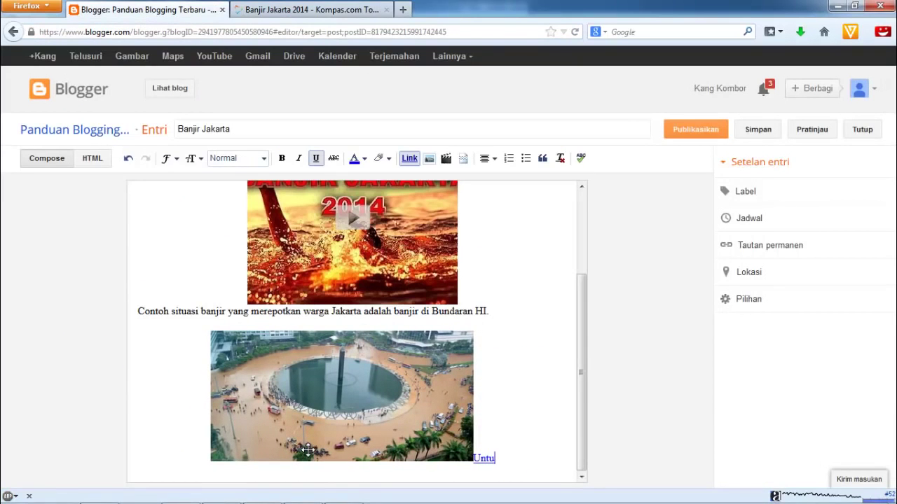
{"action": "key", "text": "BackSpace"}
{"action": "key", "text": "BackSpace"}
{"action": "key", "text": "BackSpace"}
{"action": "key", "text": "BackSpace"}
{"action": "left_click", "coordinate": [308, 450]}
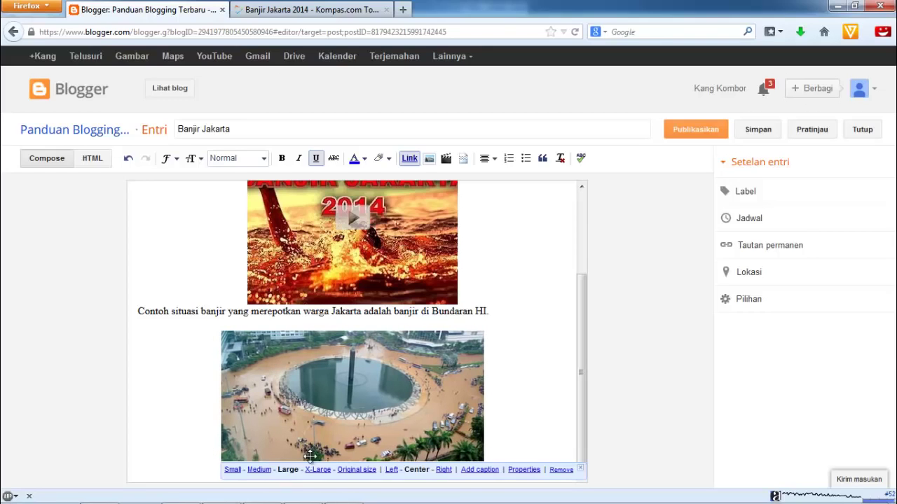
{"action": "left_click", "coordinate": [522, 428]}
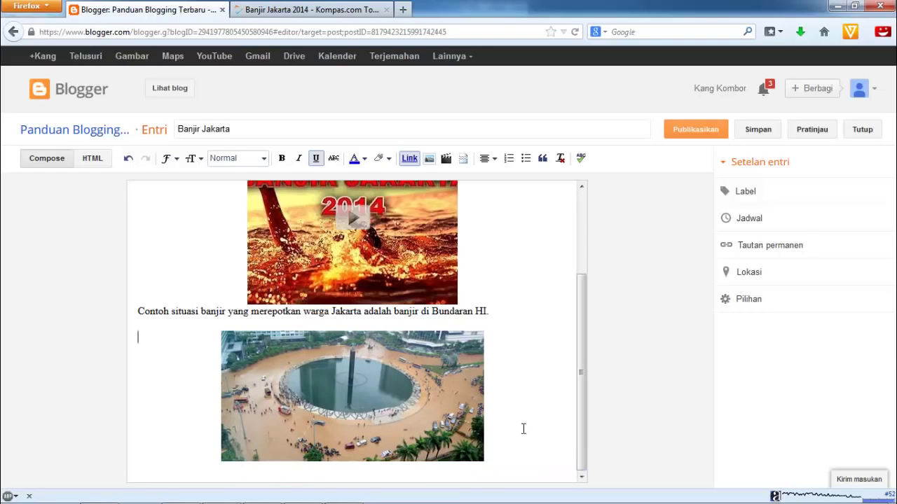
Add the line 'Untuk berita seputar banjir Jakarta, silakan ikuti Topik Pilihan Kompas ini.' and select the link phrase
{"action": "left_click", "coordinate": [443, 478]}
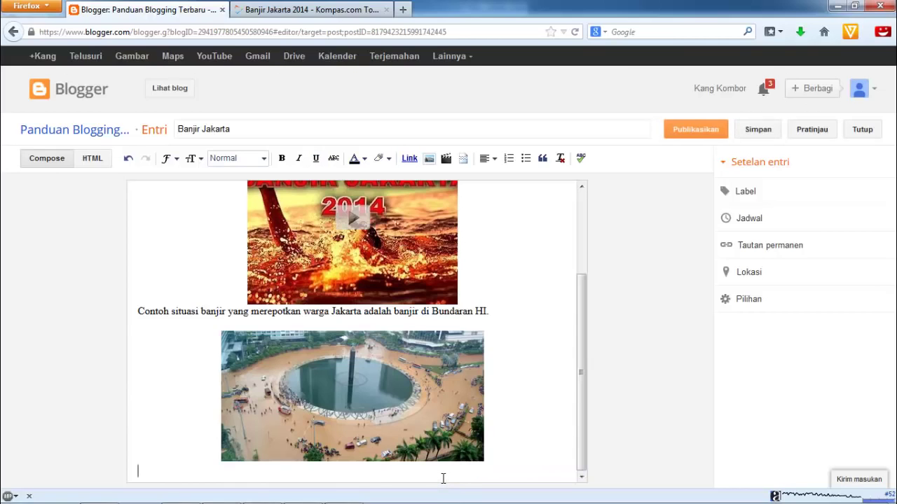
{"action": "key", "text": "Return"}
{"action": "type", "text": "Untu"}
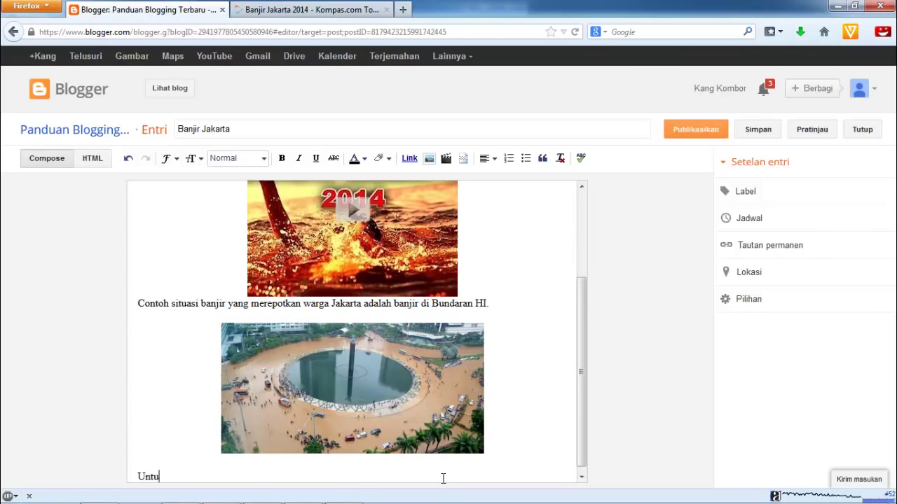
{"action": "type", "text": "k berita seputar banji"}
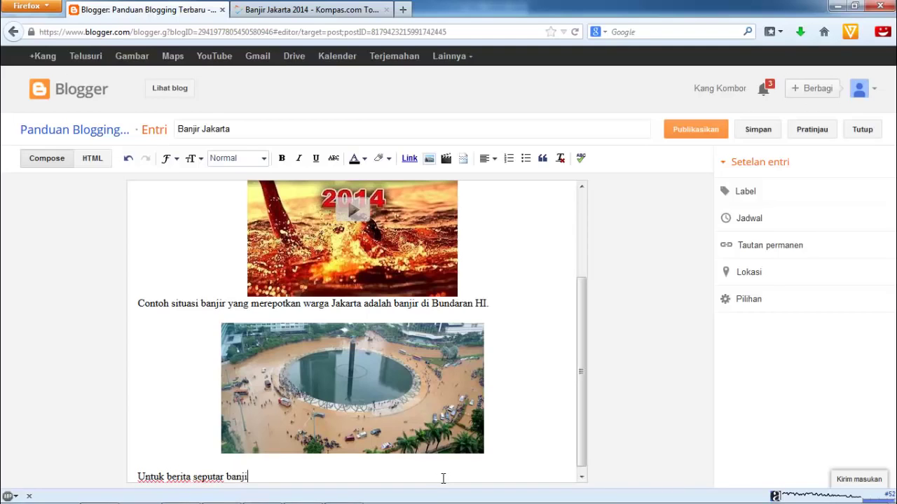
{"action": "type", "text": "r Jakarta, silakan "}
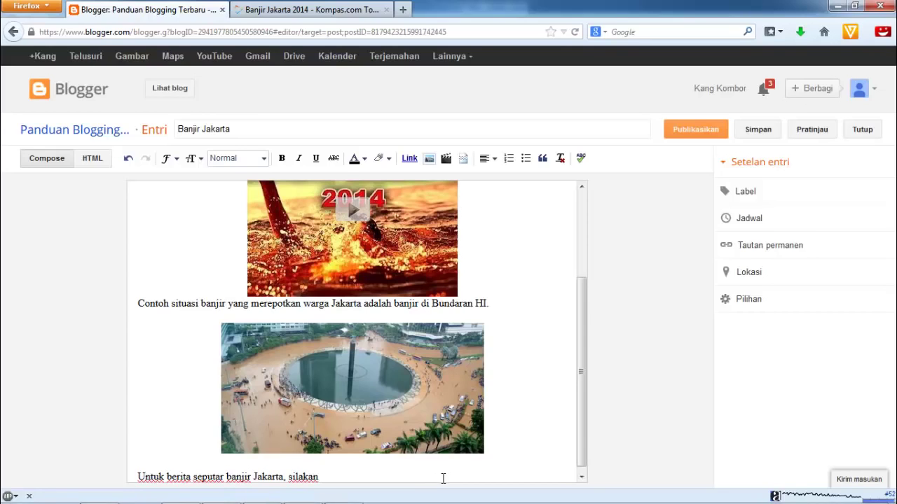
{"action": "type", "text": "ikuti Topik Pilihan "}
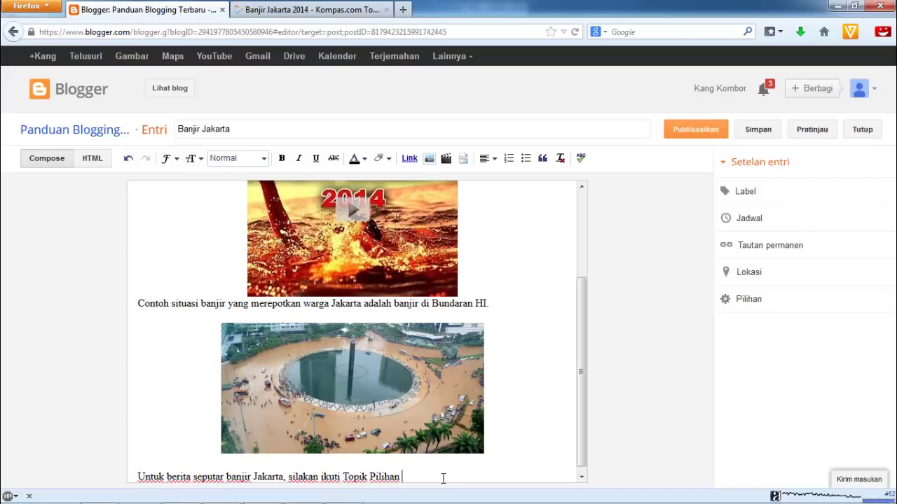
{"action": "type", "text": "Kompas ini."}
{"action": "left_click_drag", "start_coordinate": [575, 433], "coordinate": [577, 458]}
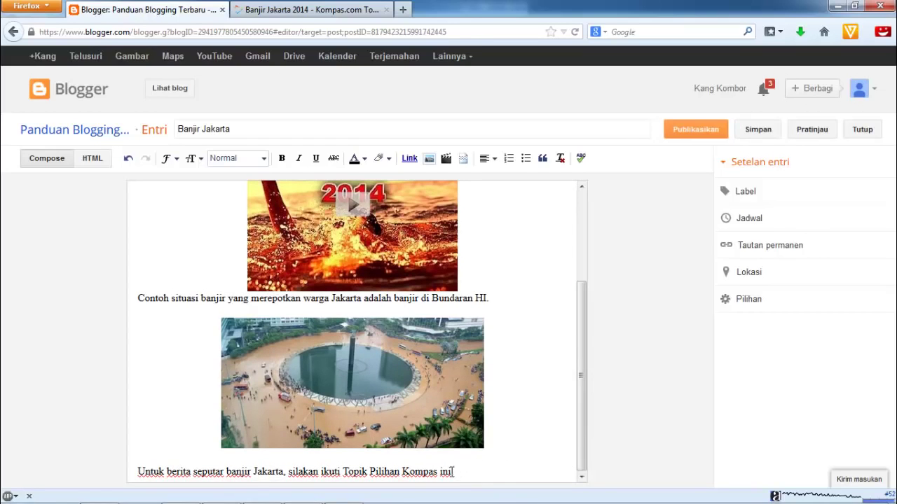
{"action": "left_click_drag", "start_coordinate": [454, 471], "coordinate": [289, 472]}
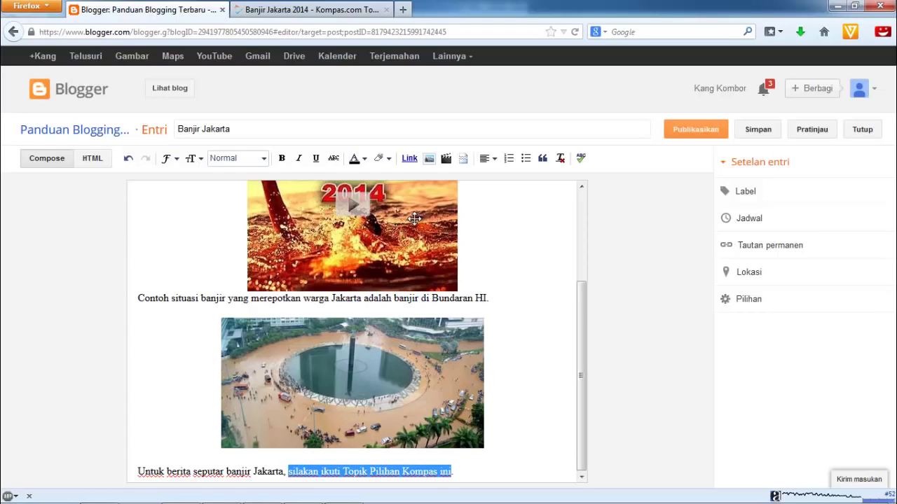
Link 'silakan ikuti Topik Pilihan Kompas ini' to the copied Kompas Banjir Jakarta 2014 page address
{"action": "left_click", "coordinate": [410, 159]}
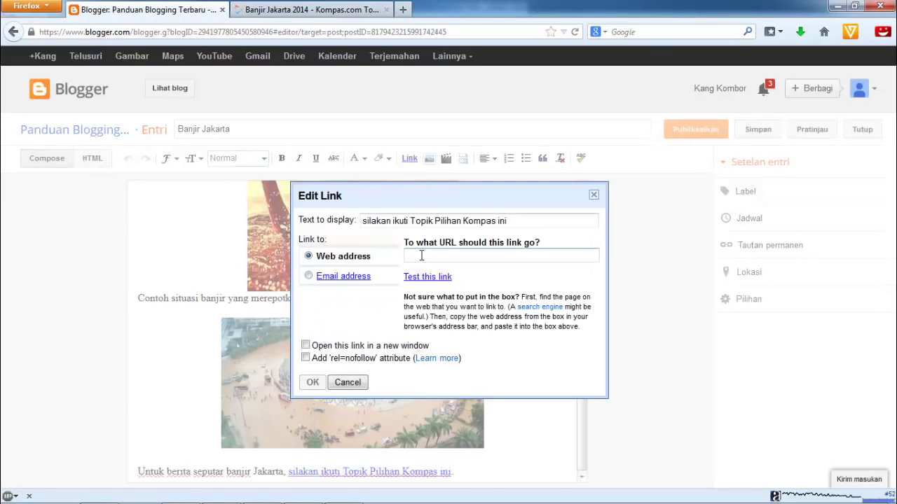
{"action": "left_click", "coordinate": [356, 10]}
{"action": "left_click", "coordinate": [272, 30]}
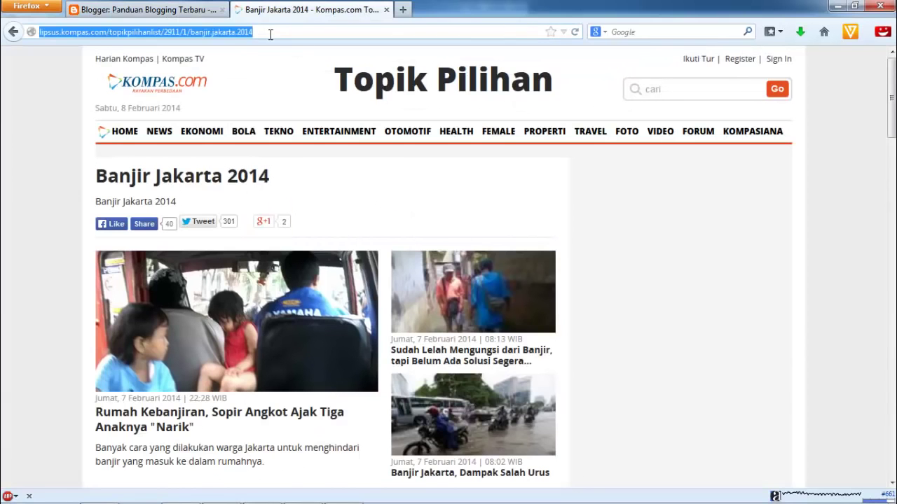
{"action": "right_click", "coordinate": [243, 30]}
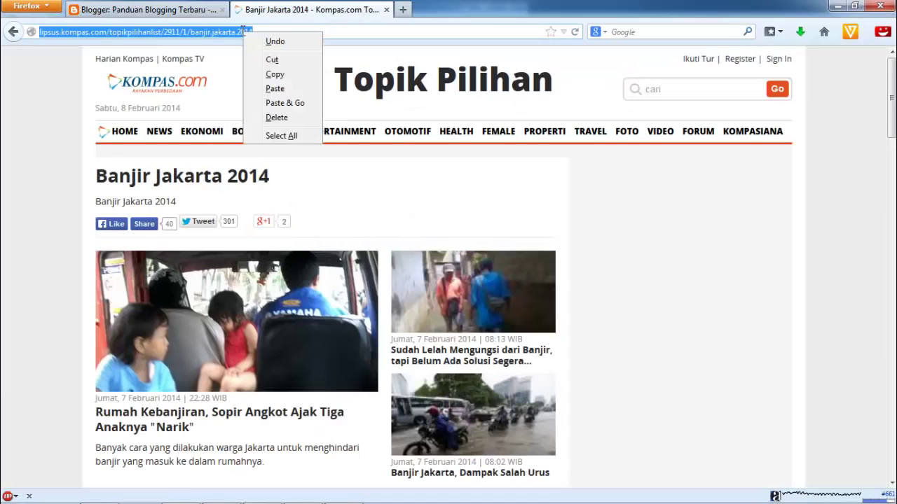
{"action": "left_click", "coordinate": [281, 74]}
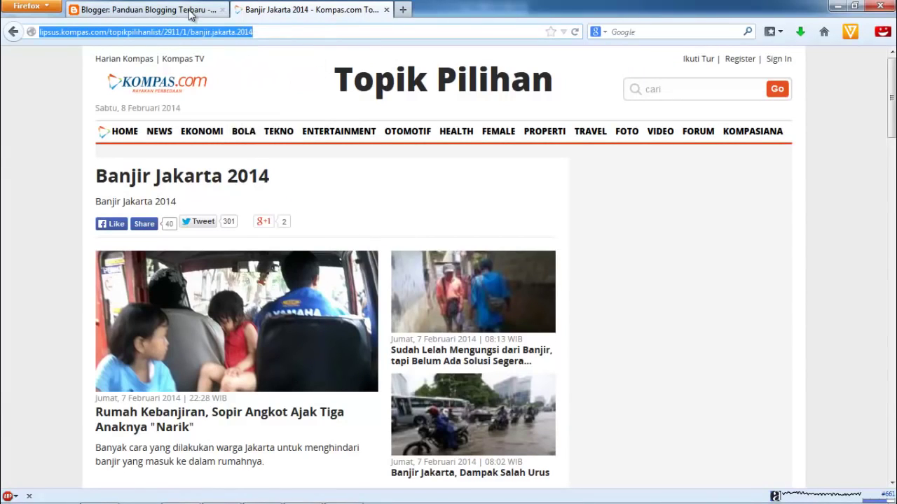
{"action": "left_click", "coordinate": [191, 11]}
{"action": "left_click", "coordinate": [412, 254]}
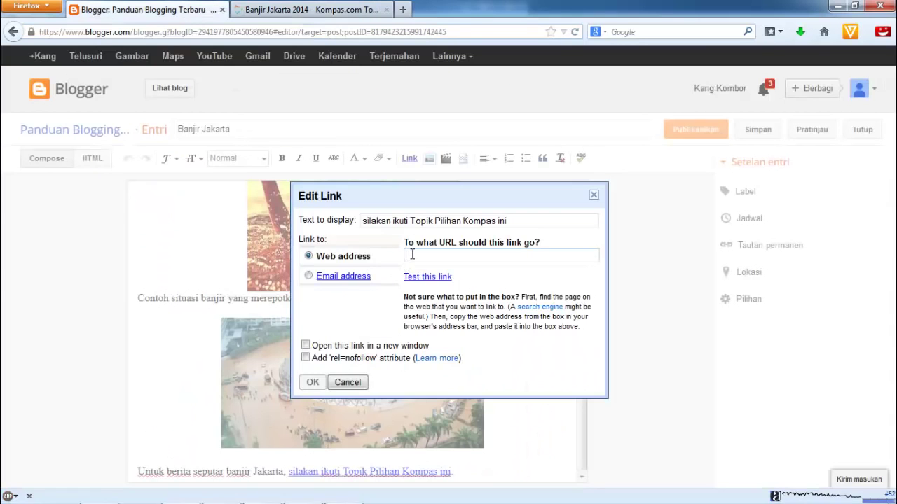
{"action": "right_click", "coordinate": [412, 253]}
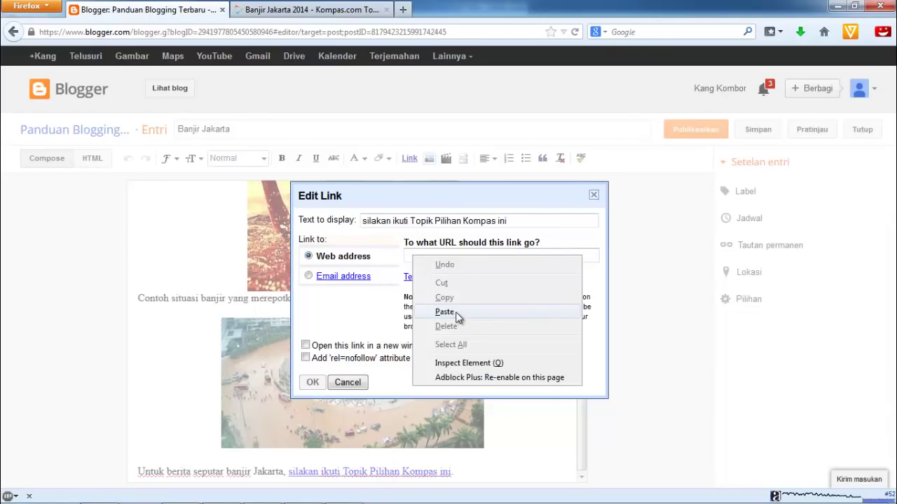
{"action": "left_click", "coordinate": [456, 311]}
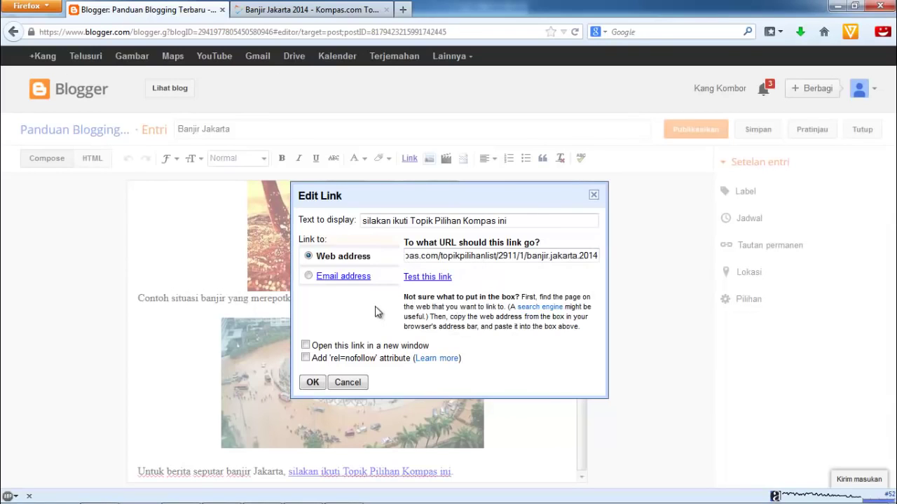
{"action": "left_click", "coordinate": [313, 384]}
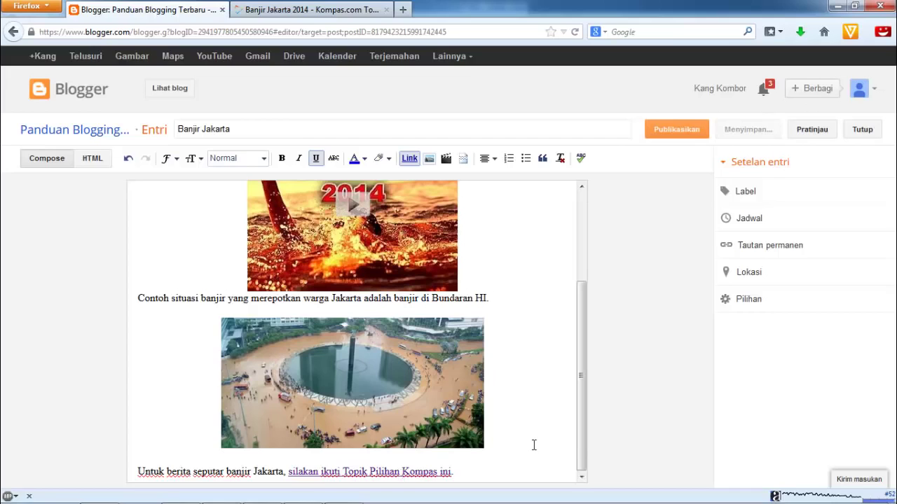
{"action": "left_click_drag", "start_coordinate": [582, 444], "coordinate": [581, 281]}
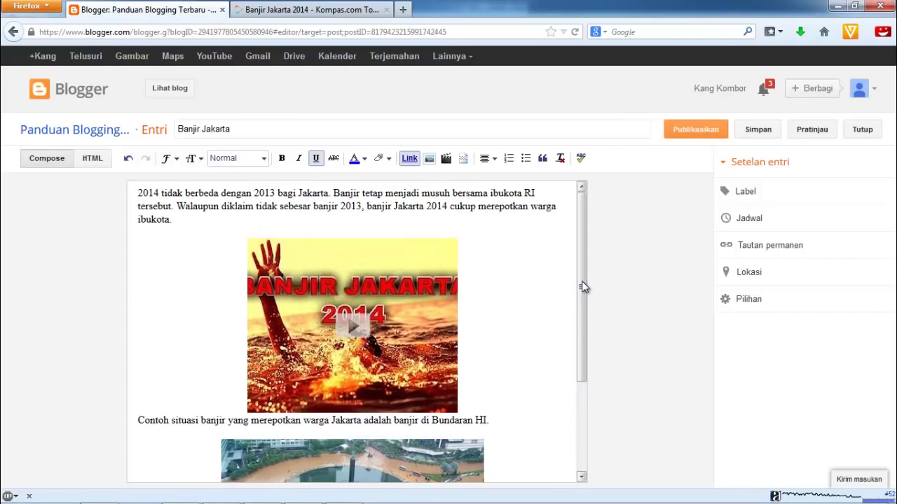
Enter 'Banjir, Bencana Alam, Jakarta' as the post's labels and confirm with Selesai
{"action": "left_click", "coordinate": [727, 193]}
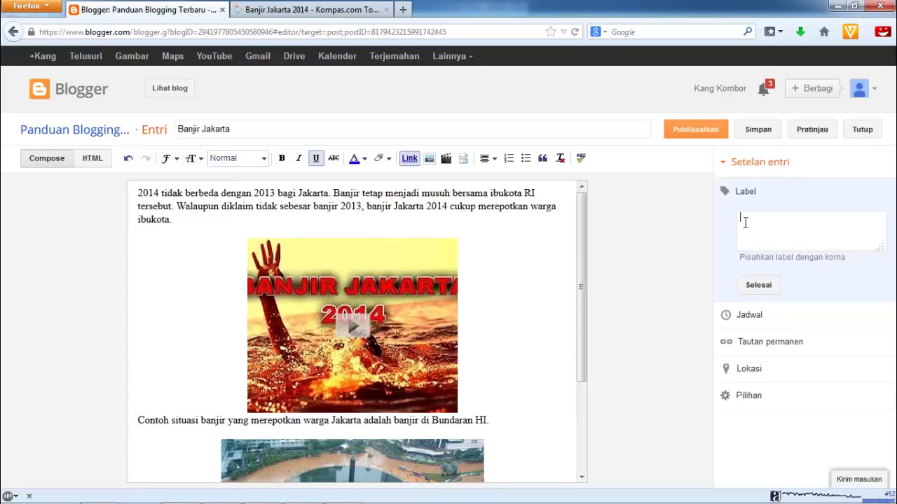
{"action": "type", "text": "Banjir, Bencana Alam"}
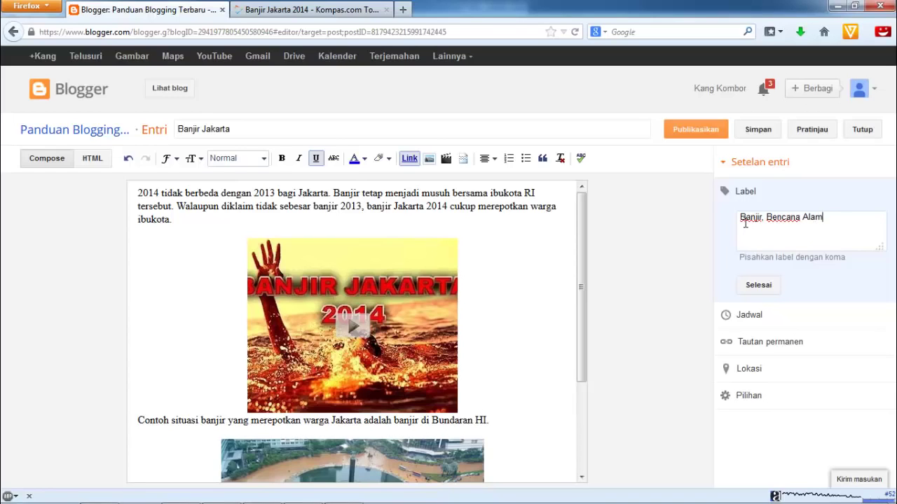
{"action": "type", "text": ", Jakarta"}
{"action": "left_click", "coordinate": [763, 286]}
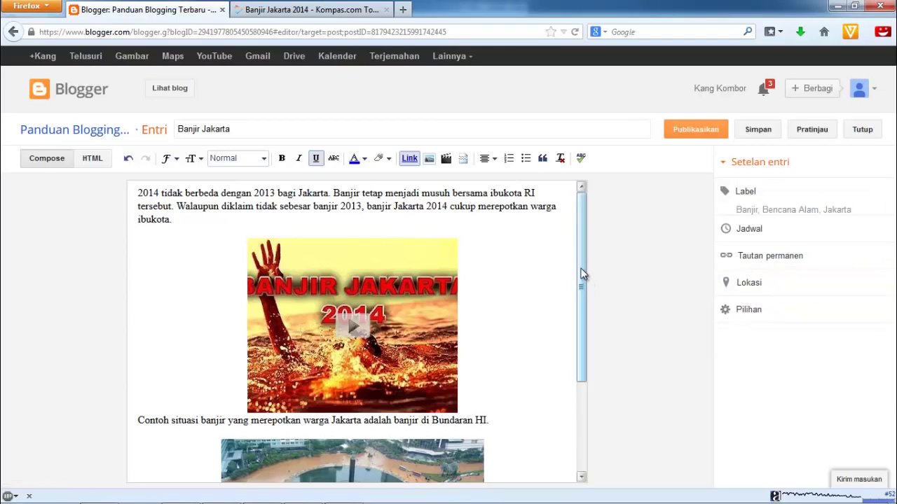
{"action": "left_click_drag", "start_coordinate": [583, 282], "coordinate": [580, 224]}
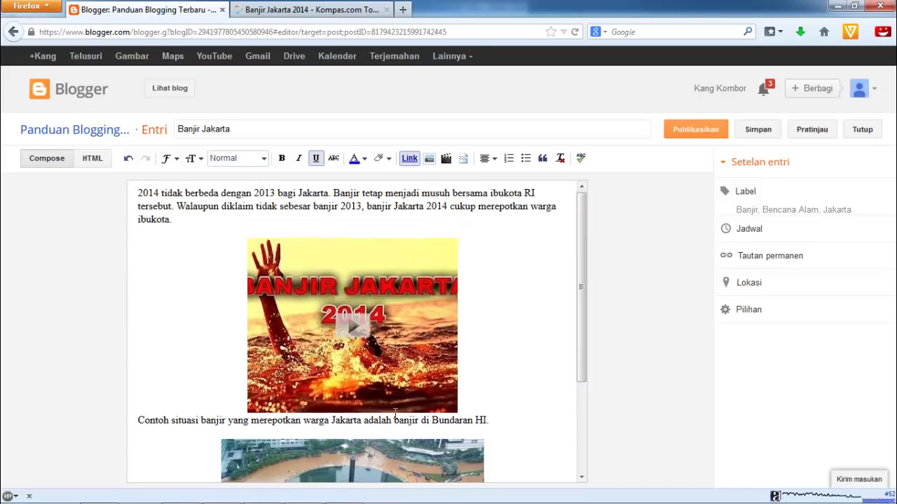
Insert a blank line above the 'Contoh situasi...' caption and retitle the post 'Banjir Jakarta 2014'
{"action": "left_click", "coordinate": [139, 420]}
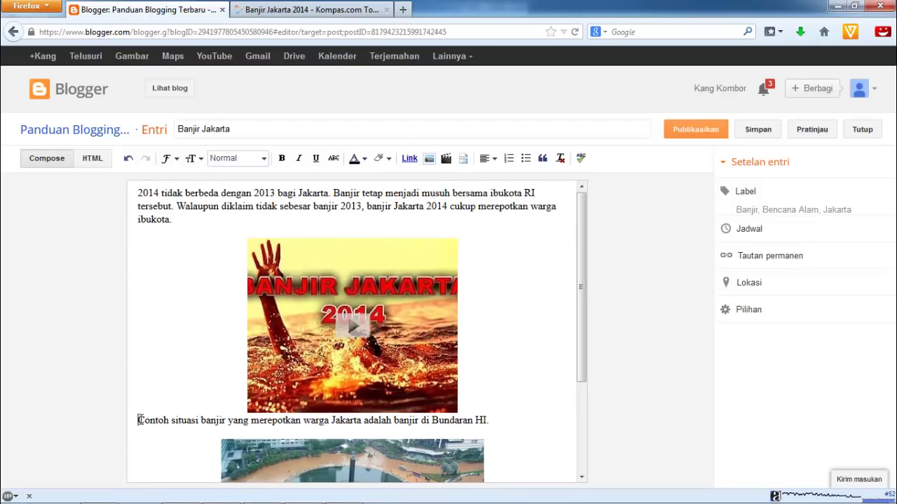
{"action": "key", "text": "Return"}
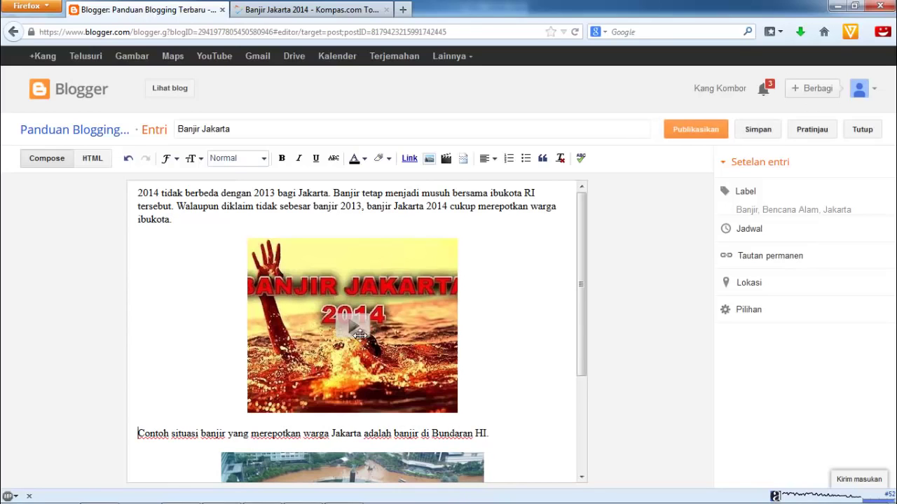
{"action": "left_click_drag", "start_coordinate": [583, 283], "coordinate": [586, 406]}
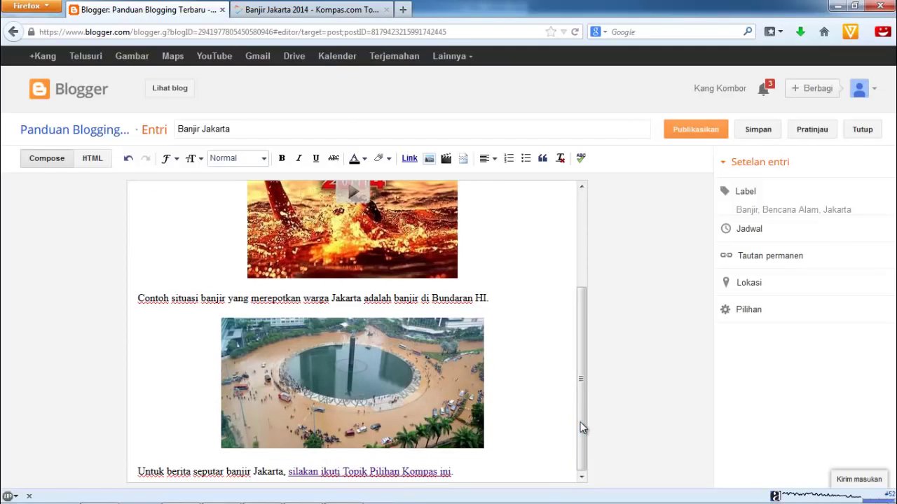
{"action": "left_click_drag", "start_coordinate": [582, 438], "coordinate": [584, 284]}
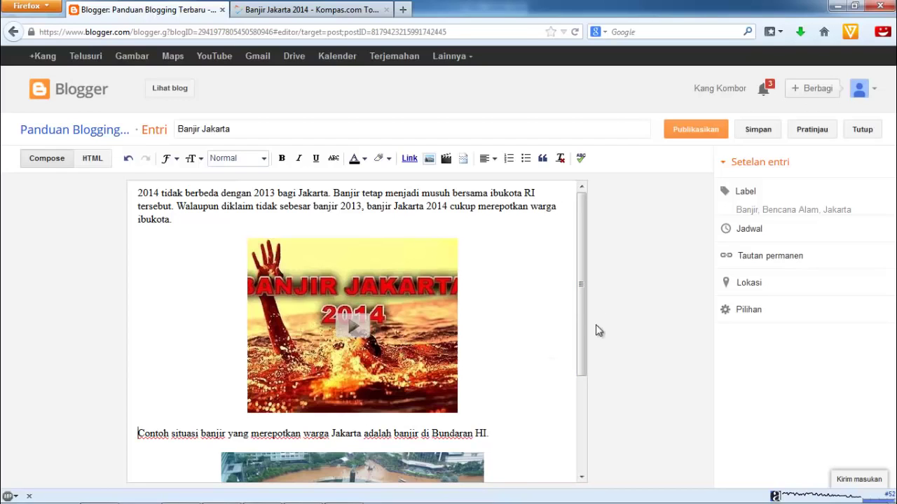
{"action": "left_click_drag", "start_coordinate": [582, 295], "coordinate": [580, 415]}
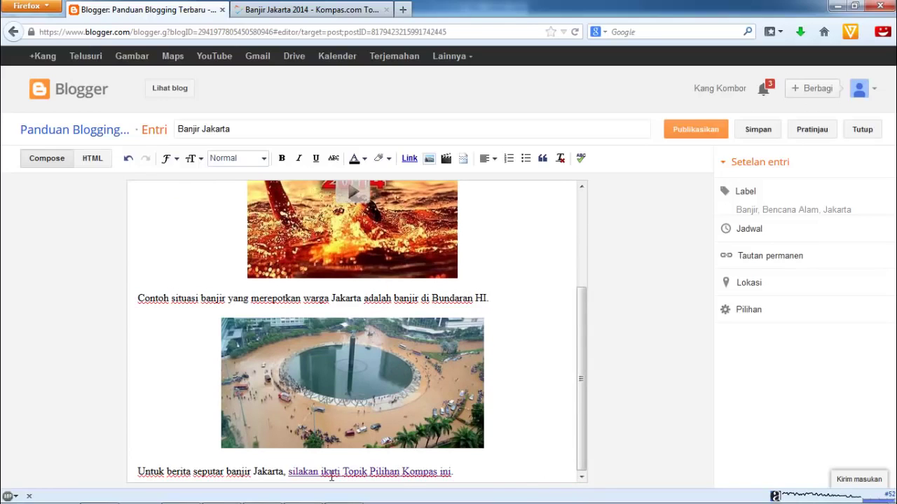
{"action": "left_click_drag", "start_coordinate": [583, 447], "coordinate": [583, 259]}
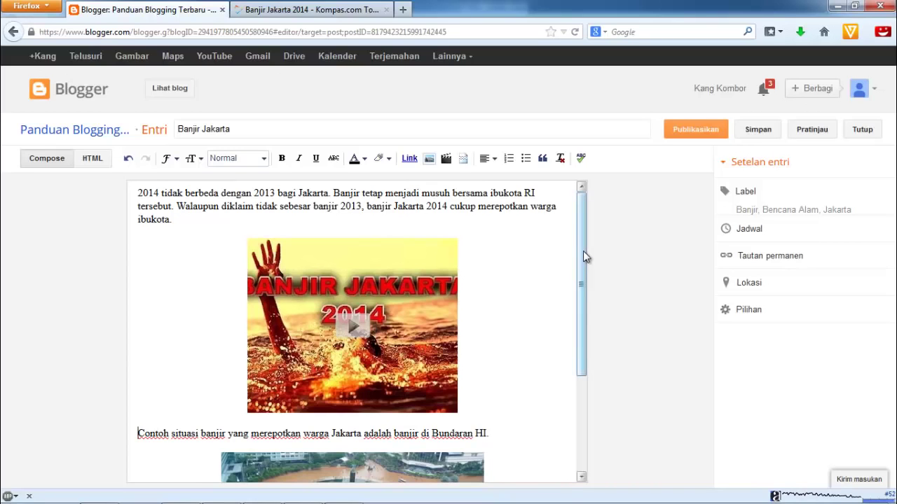
{"action": "left_click_drag", "start_coordinate": [582, 248], "coordinate": [580, 229]}
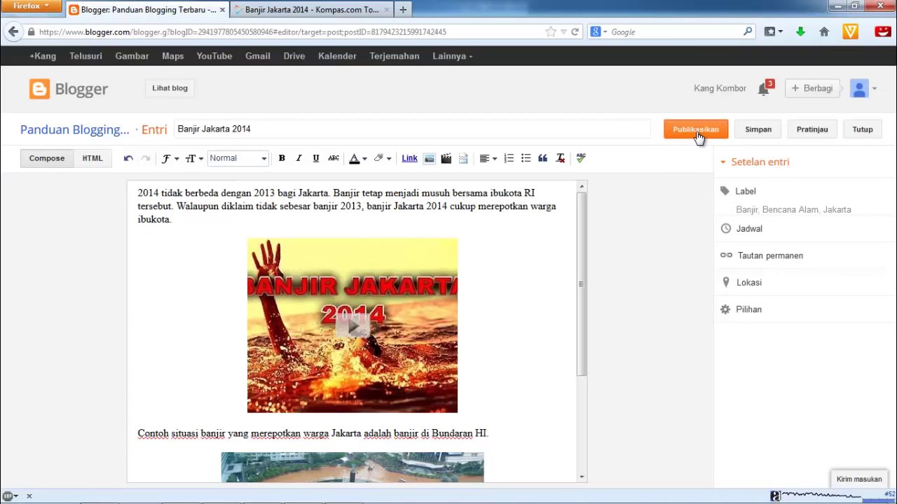
Publish the Banjir Jakarta 2014 post and share it on Google+ with the audience set to Publik
{"action": "left_click", "coordinate": [697, 135]}
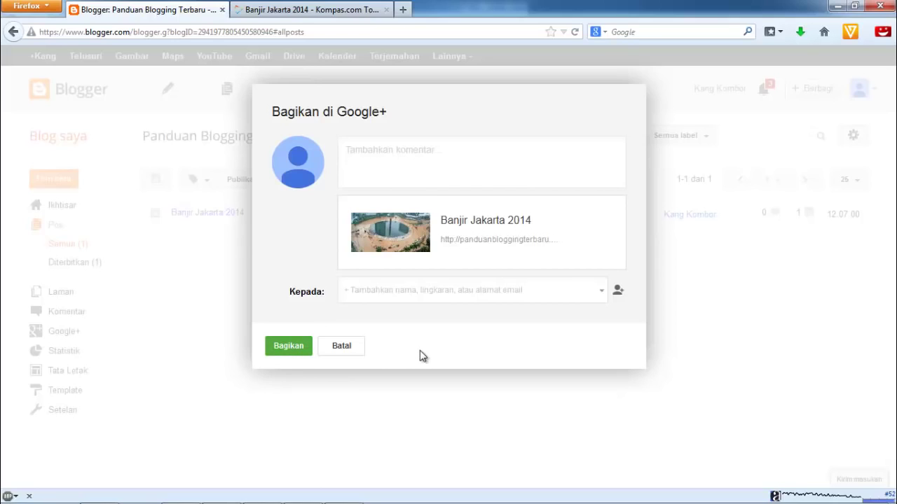
{"action": "left_click", "coordinate": [288, 346]}
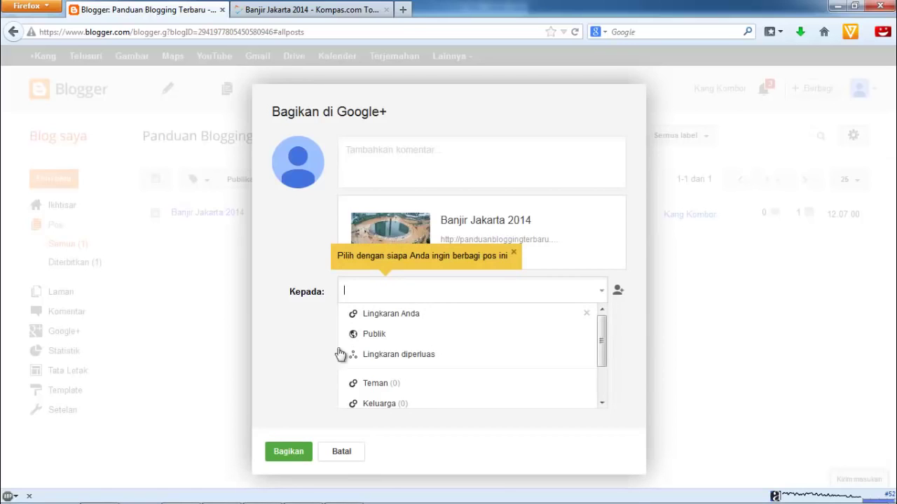
{"action": "left_click", "coordinate": [369, 336]}
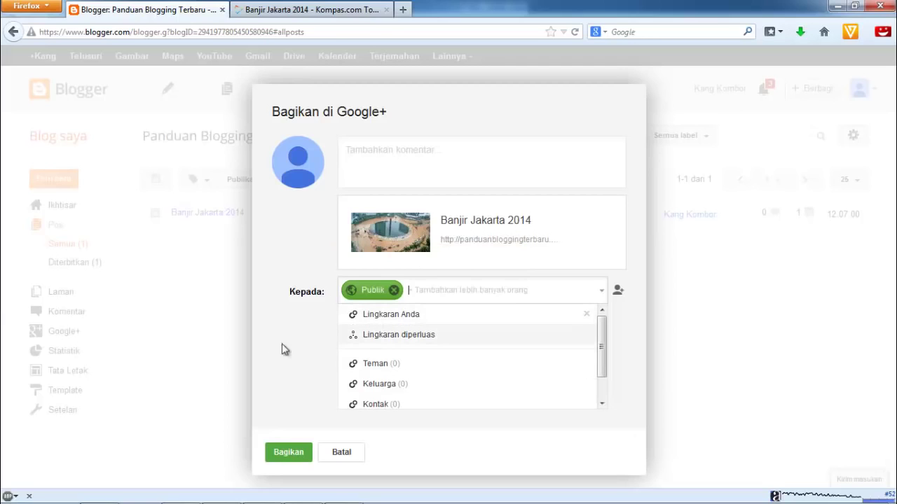
{"action": "left_click", "coordinate": [288, 452]}
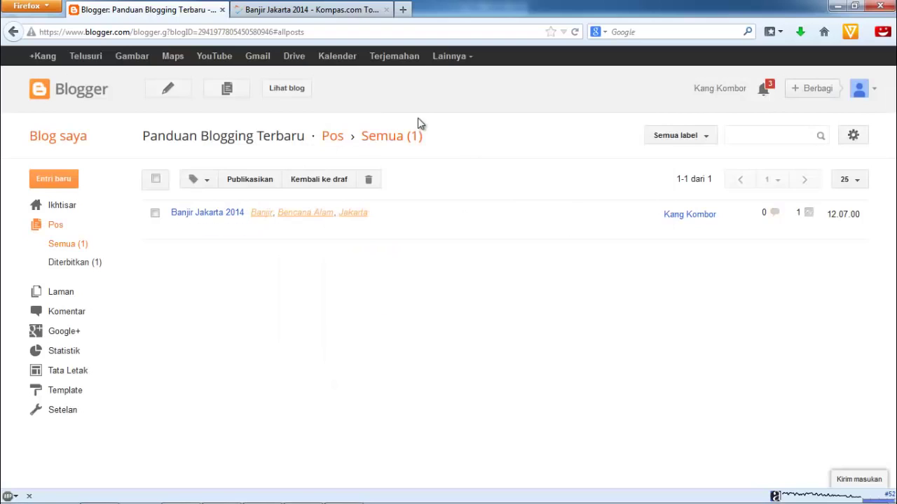
{"action": "mouse_move", "coordinate": [550, 220]}
Open the live blog in a new tab and scroll through the published post
{"action": "left_click", "coordinate": [288, 93]}
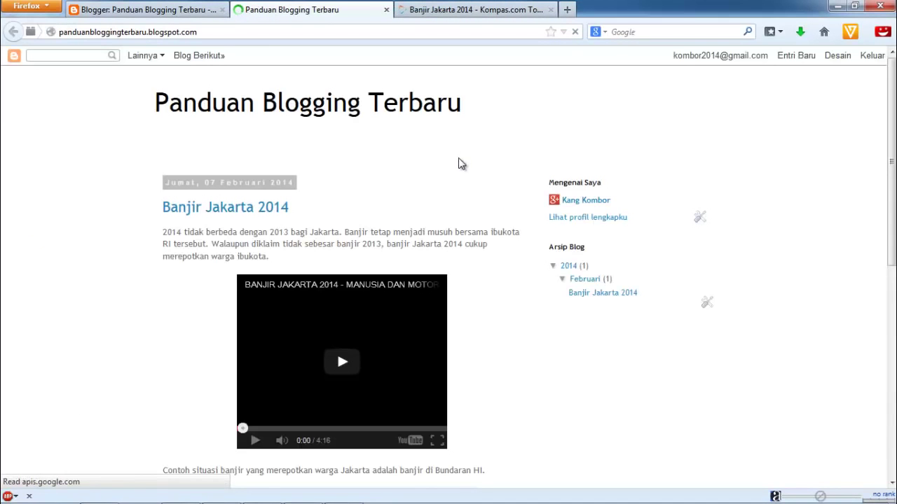
{"action": "scroll", "coordinate": [461, 163], "scroll_direction": "down", "scroll_amount": 3}
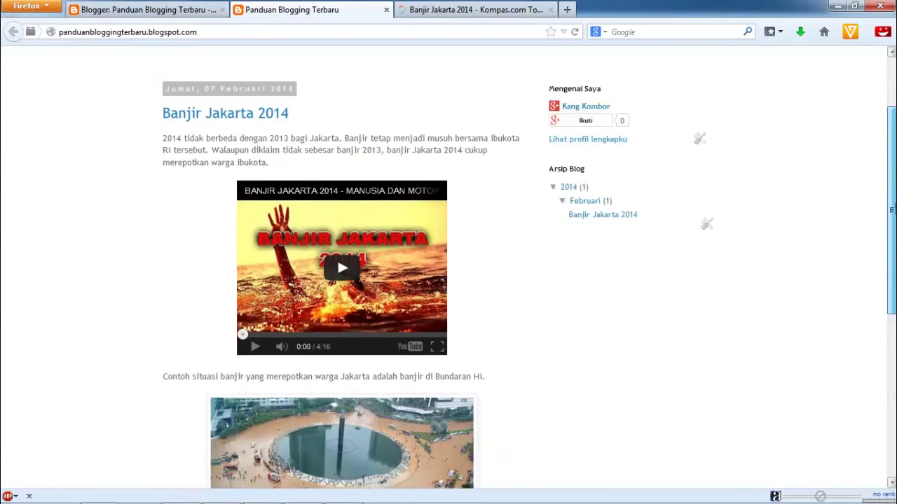
{"action": "scroll", "coordinate": [461, 266], "scroll_direction": "down", "scroll_amount": 9}
{"action": "scroll", "coordinate": [461, 267], "scroll_direction": "up", "scroll_amount": 10}
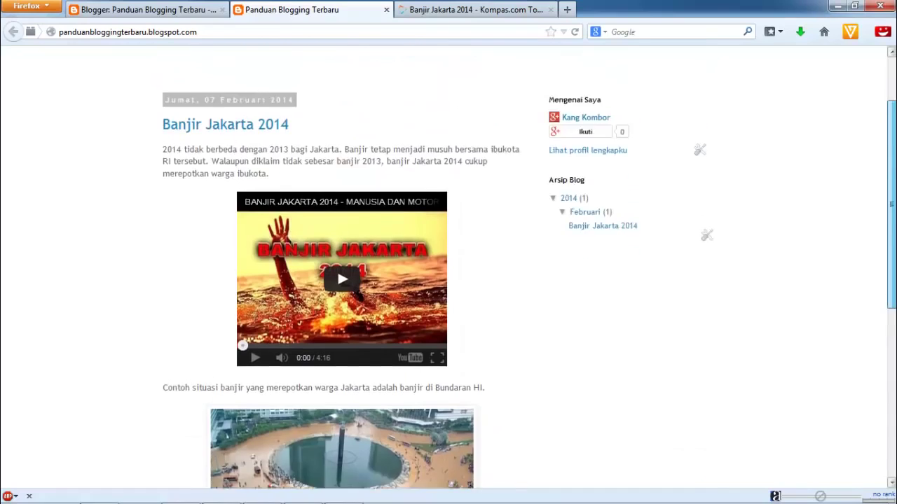
{"action": "scroll", "coordinate": [449, 269], "scroll_direction": "up", "scroll_amount": 2}
{"action": "scroll", "coordinate": [448, 269], "scroll_direction": "down", "scroll_amount": 1}
{"action": "scroll", "coordinate": [448, 269], "scroll_direction": "up", "scroll_amount": 1}
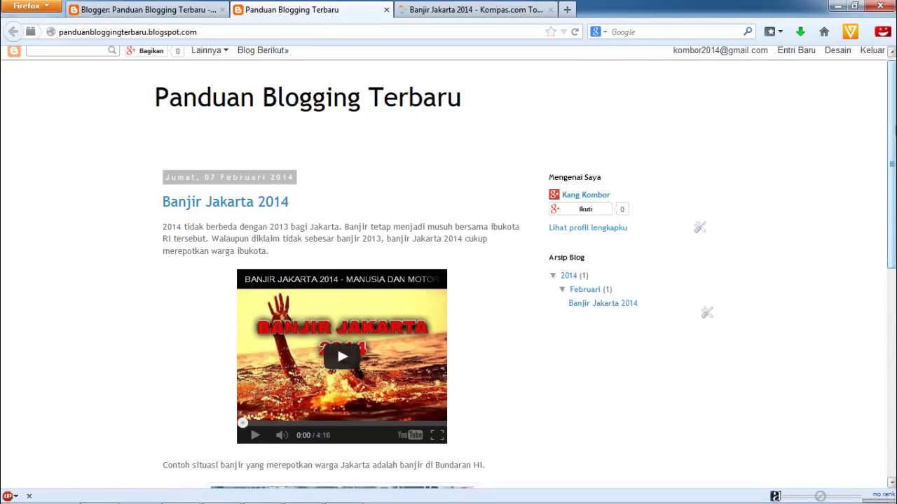
{"action": "scroll", "coordinate": [894, 147], "scroll_direction": "down", "scroll_amount": 1}
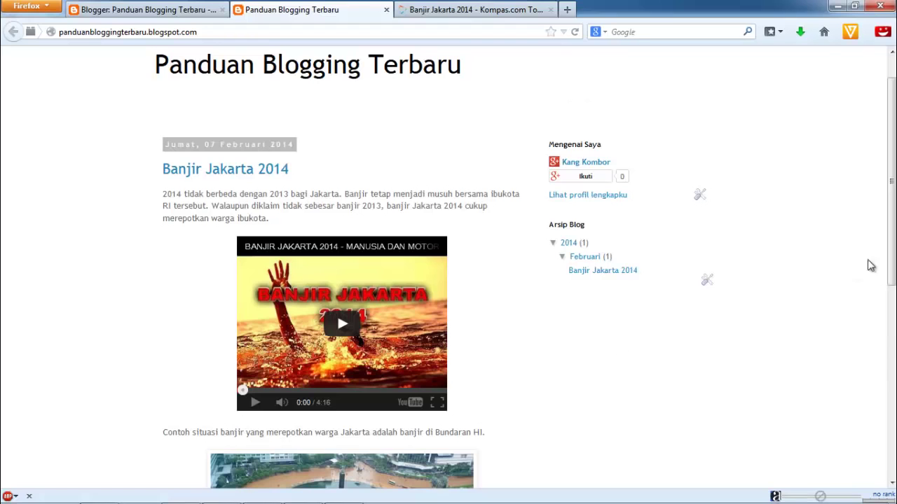
{"action": "left_click_drag", "start_coordinate": [893, 178], "coordinate": [892, 256]}
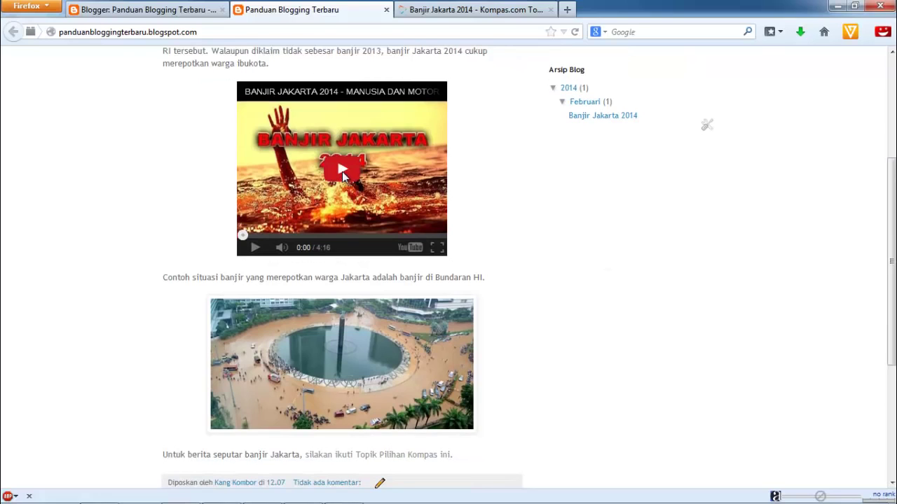
Play the embedded flood video, view the linked Kompas page, then pause the video
{"action": "left_click", "coordinate": [342, 171]}
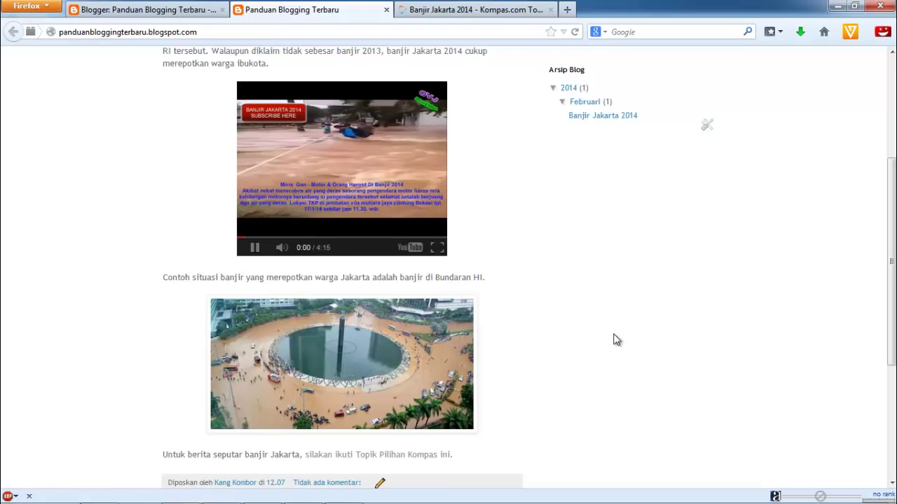
{"action": "left_click_drag", "start_coordinate": [891, 242], "coordinate": [891, 308]}
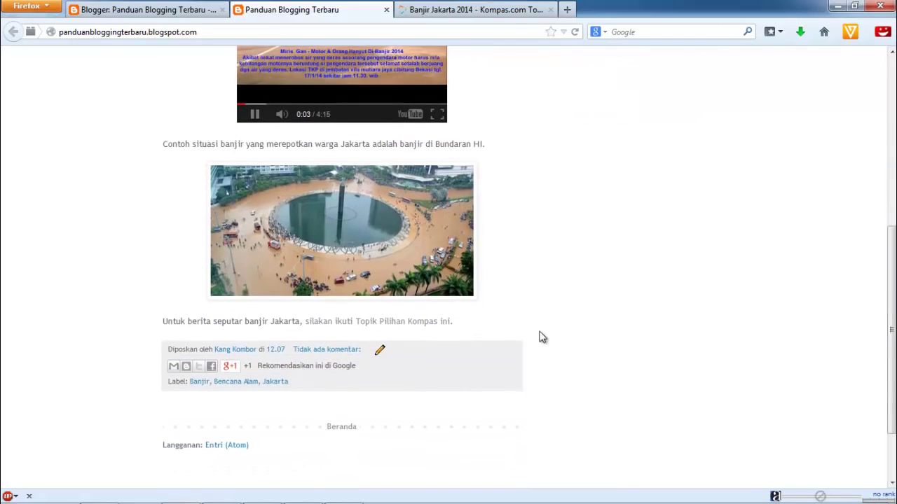
{"action": "left_click", "coordinate": [389, 328]}
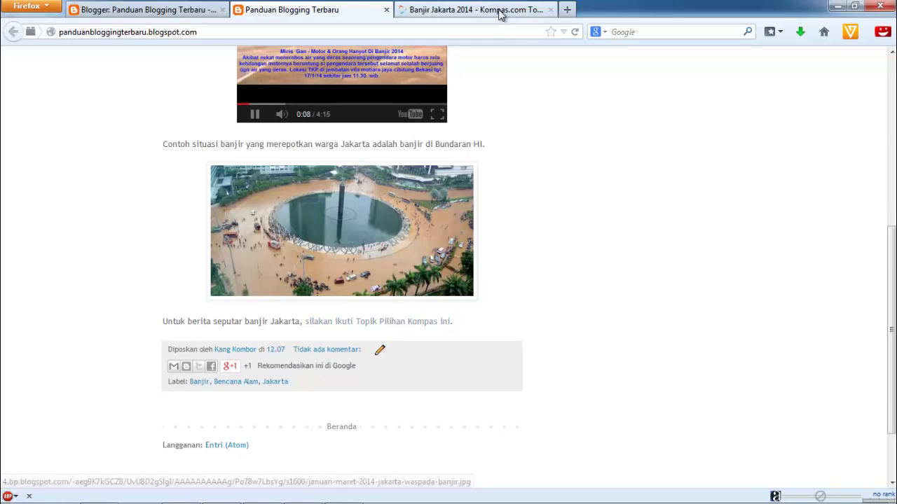
{"action": "left_click", "coordinate": [498, 14]}
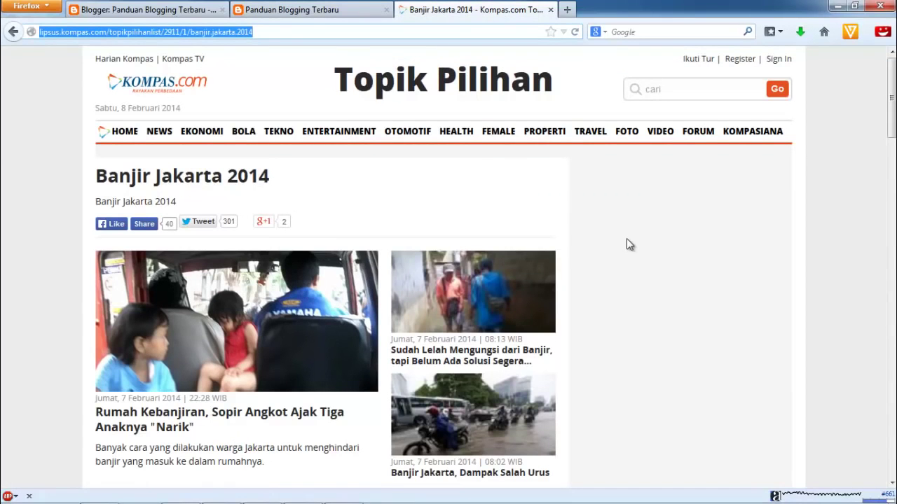
{"action": "left_click", "coordinate": [309, 12]}
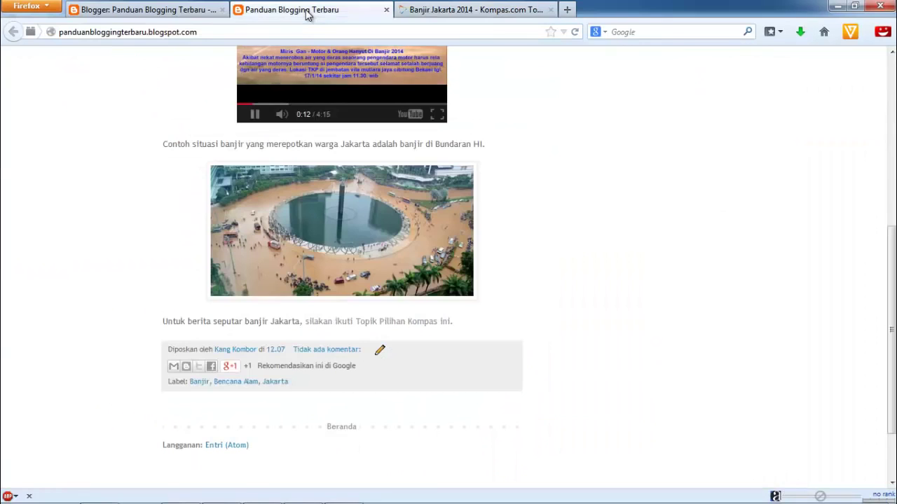
{"action": "left_click", "coordinate": [254, 115]}
Scroll through the post once more and return to the Blogger post list
{"action": "left_click_drag", "start_coordinate": [892, 266], "coordinate": [891, 105]}
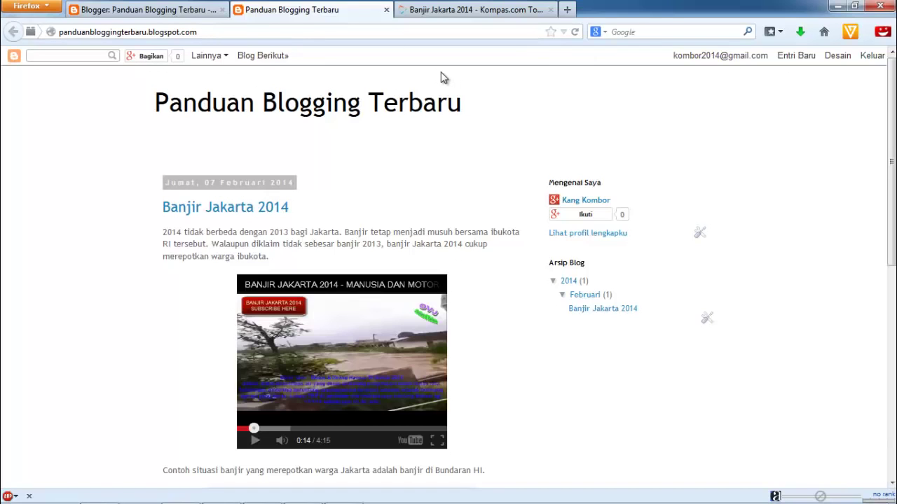
{"action": "scroll", "coordinate": [754, 254], "scroll_direction": "down", "scroll_amount": 2}
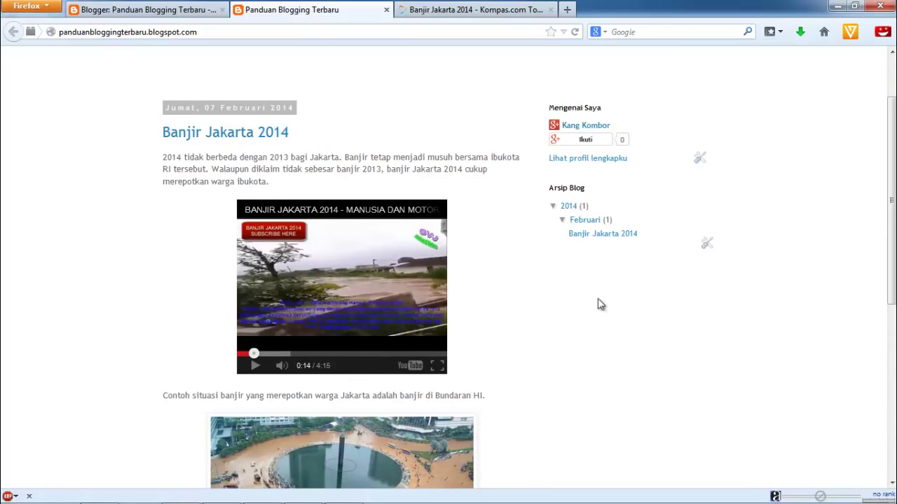
{"action": "scroll", "coordinate": [893, 288], "scroll_direction": "up", "scroll_amount": 2}
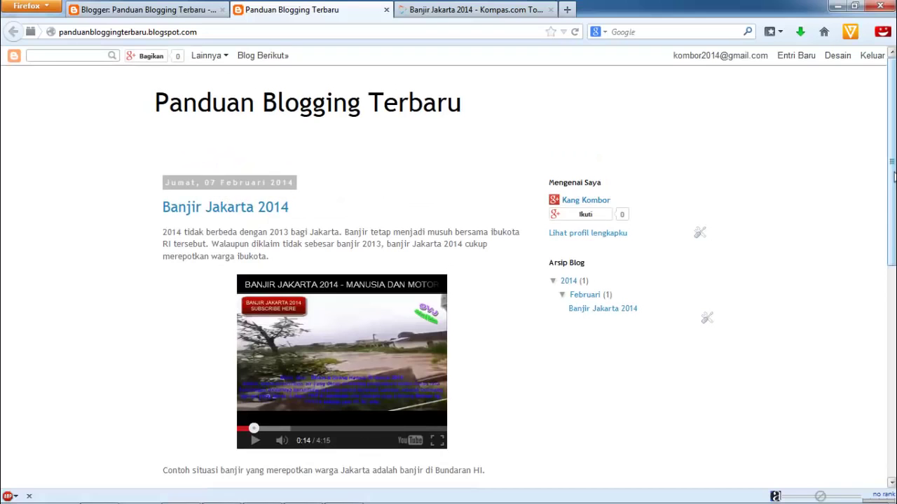
{"action": "scroll", "coordinate": [893, 176], "scroll_direction": "down", "scroll_amount": 10}
{"action": "scroll", "coordinate": [893, 177], "scroll_direction": "up", "scroll_amount": 10}
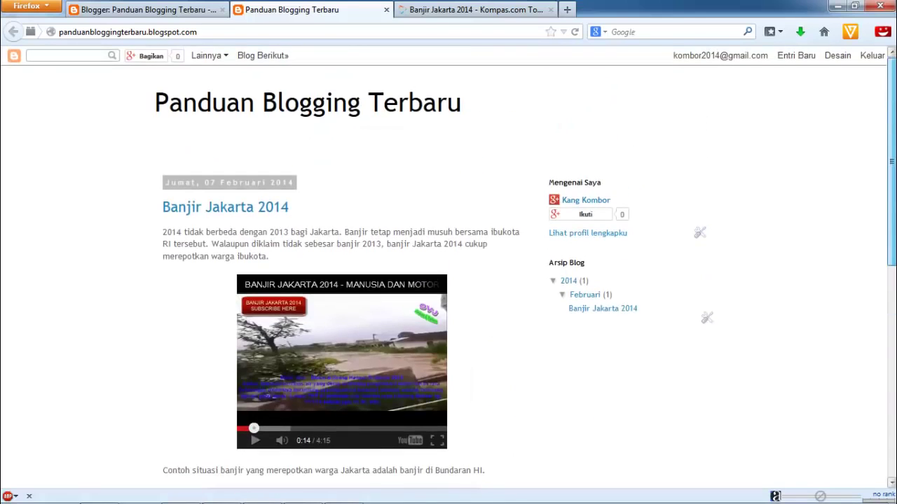
{"action": "left_click", "coordinate": [176, 16]}
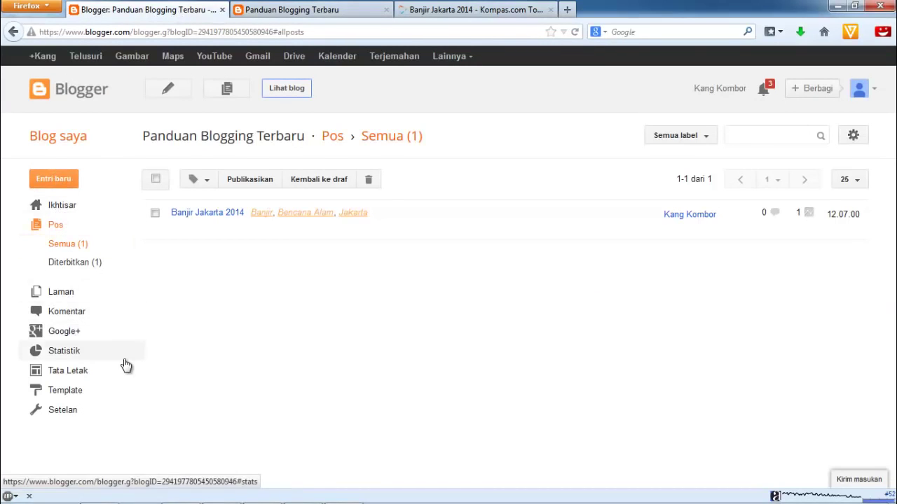
Set the Navbar gadget on the Tata Letak page to Off and save it
{"action": "left_click", "coordinate": [69, 371]}
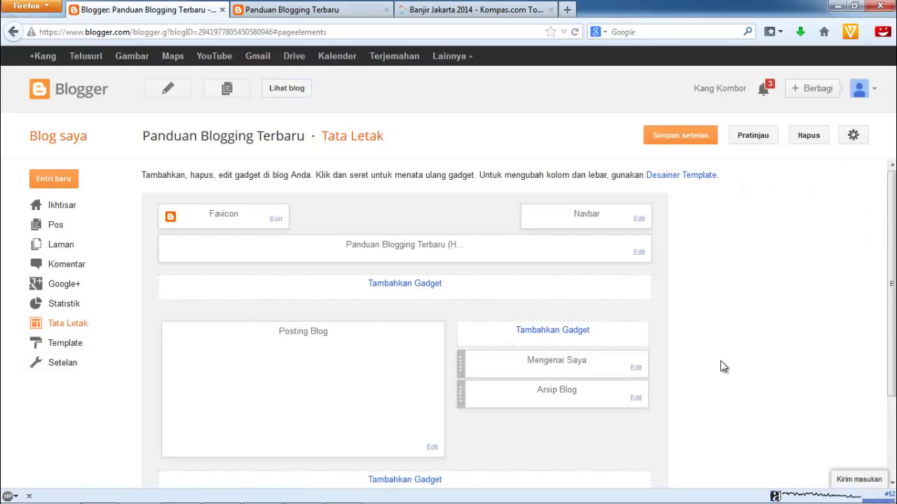
{"action": "mouse_move", "coordinate": [892, 222]}
{"action": "left_mouse_down"}
{"action": "mouse_move", "coordinate": [890, 347]}
{"action": "mouse_move", "coordinate": [891, 210]}
{"action": "left_mouse_up"}
{"action": "left_click", "coordinate": [639, 221]}
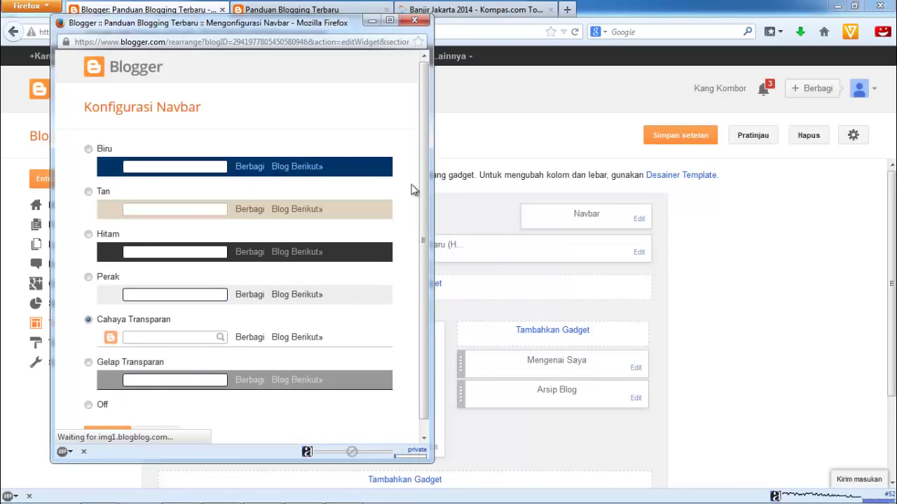
{"action": "scroll", "coordinate": [424, 150], "scroll_direction": "down", "scroll_amount": 1}
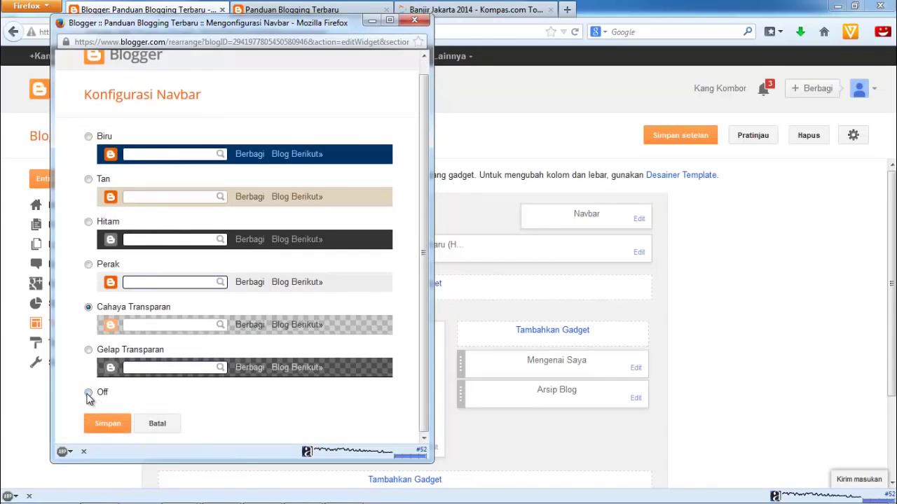
{"action": "left_click", "coordinate": [113, 427]}
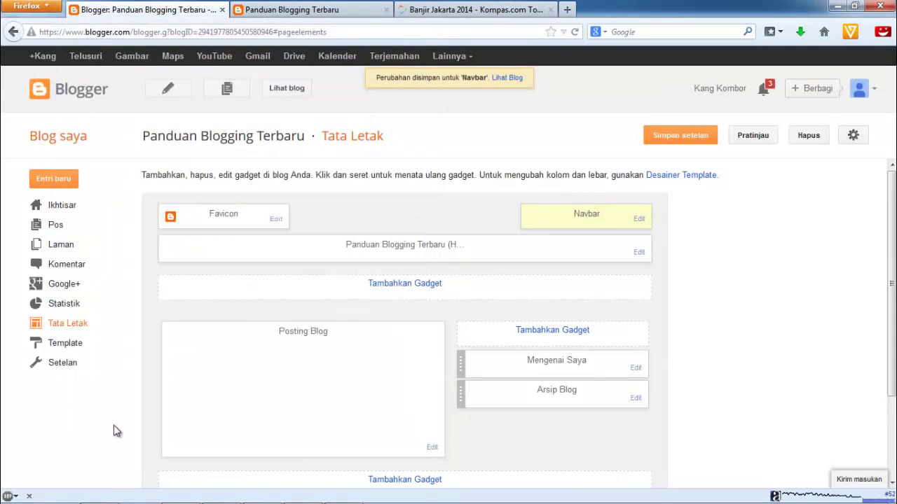
Reload the live blog to confirm the navbar no longer appears
{"action": "left_click", "coordinate": [342, 13]}
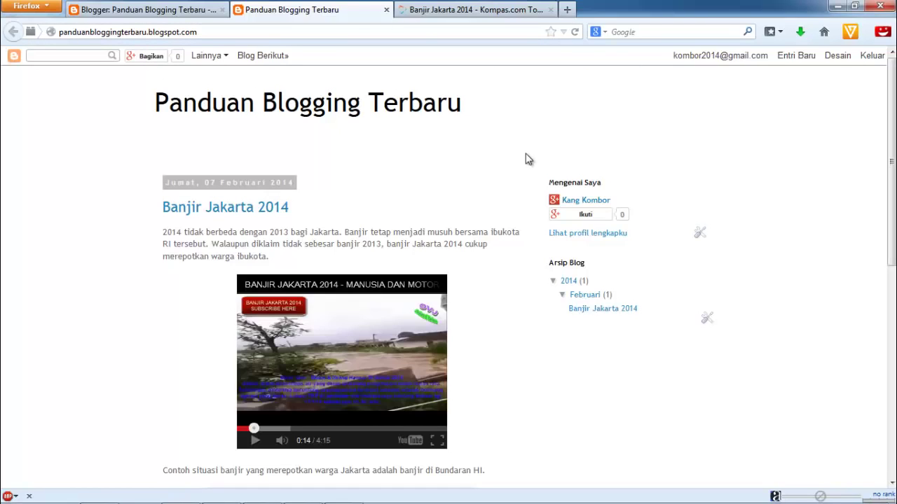
{"action": "left_click", "coordinate": [574, 32]}
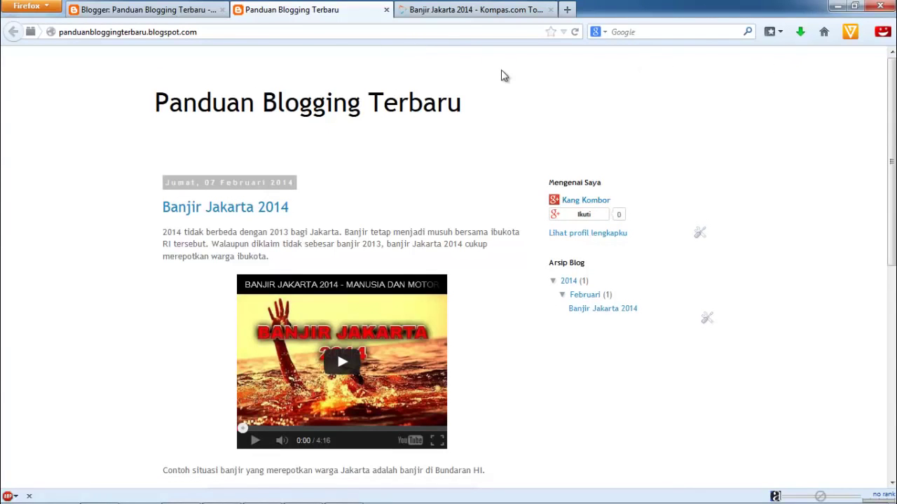
{"action": "left_click", "coordinate": [186, 14]}
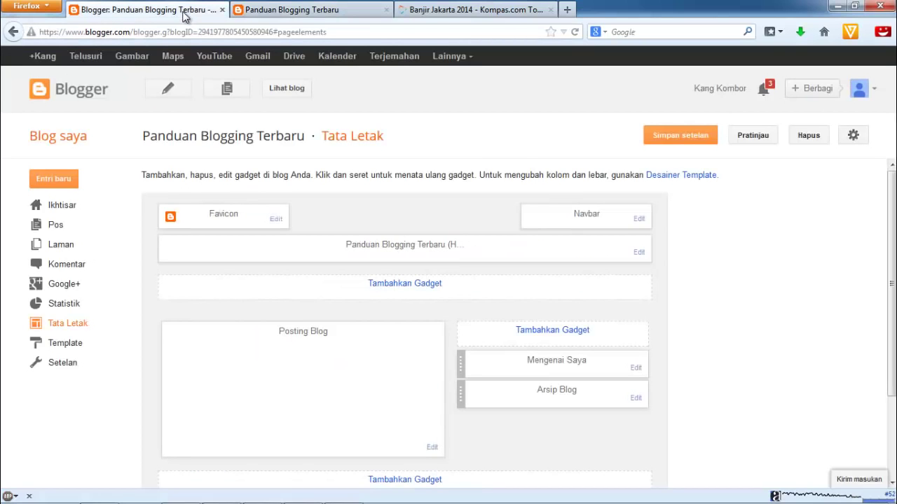
Re-save the Navbar gadget with Off still selected
{"action": "left_click", "coordinate": [639, 218]}
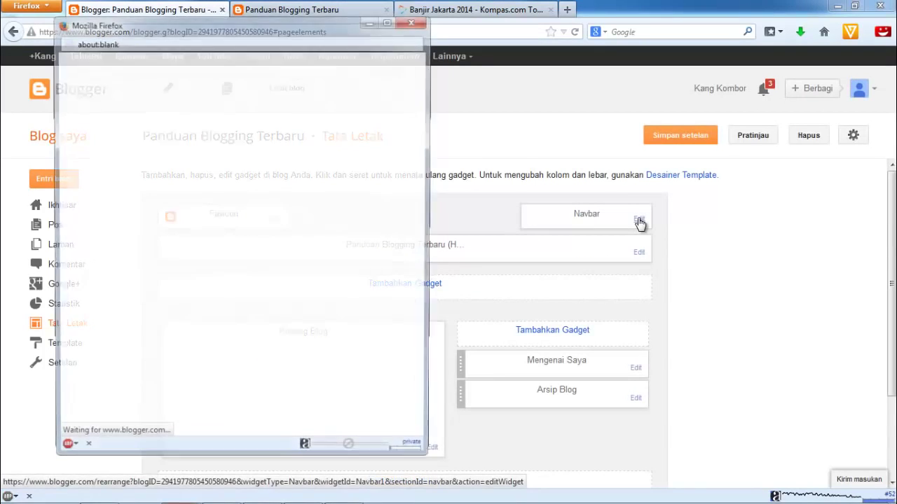
{"action": "left_click_drag", "start_coordinate": [423, 171], "coordinate": [427, 314]}
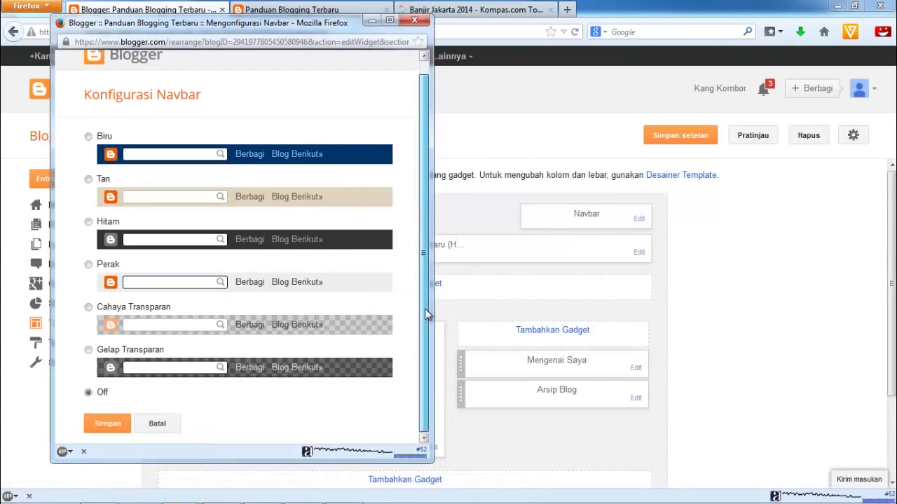
{"action": "left_click", "coordinate": [100, 423]}
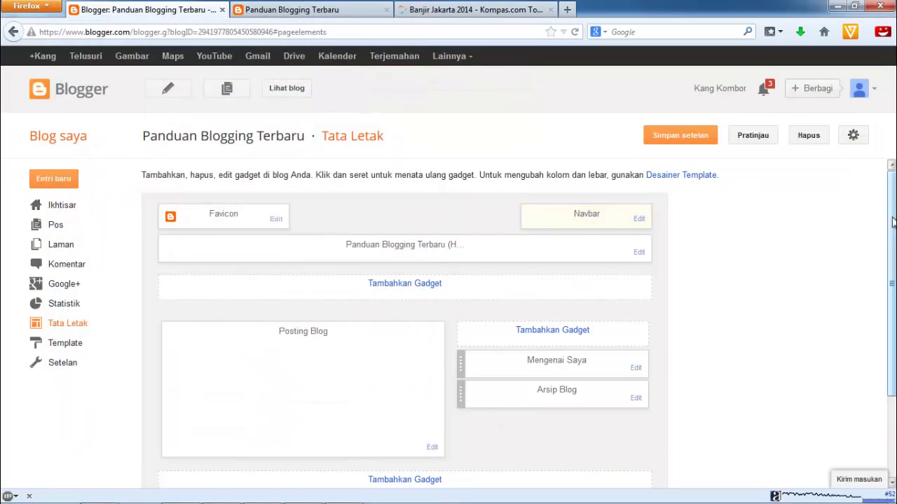
{"action": "left_click_drag", "start_coordinate": [891, 223], "coordinate": [894, 251]}
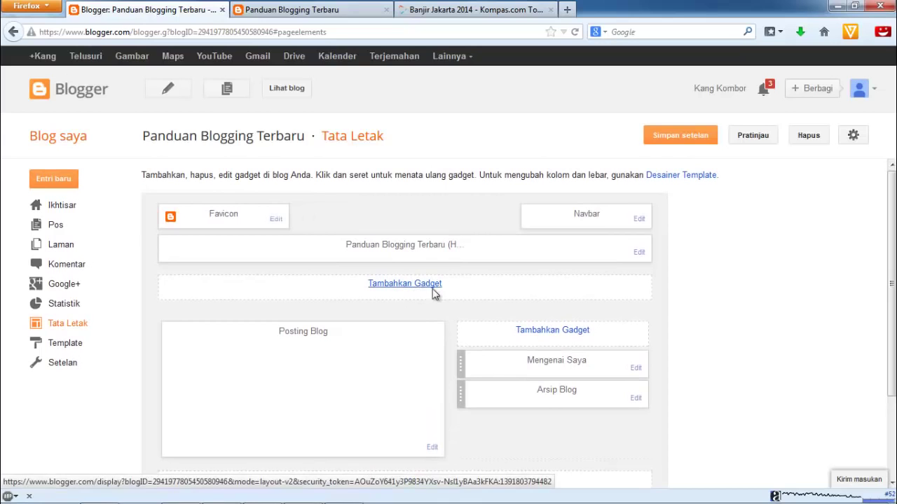
Add an Entri Populer gadget showing 10 posts and move Mengenai Saya above it
{"action": "scroll", "coordinate": [894, 252], "scroll_direction": "down", "scroll_amount": 3}
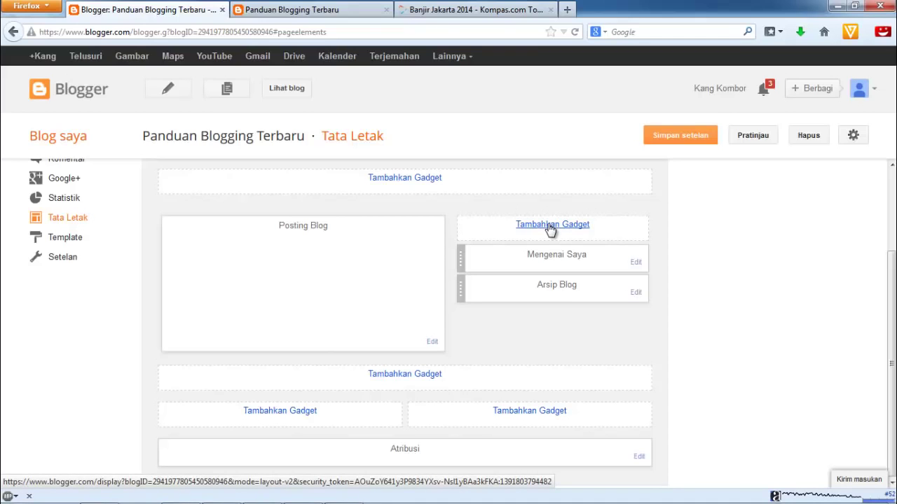
{"action": "left_click", "coordinate": [551, 224]}
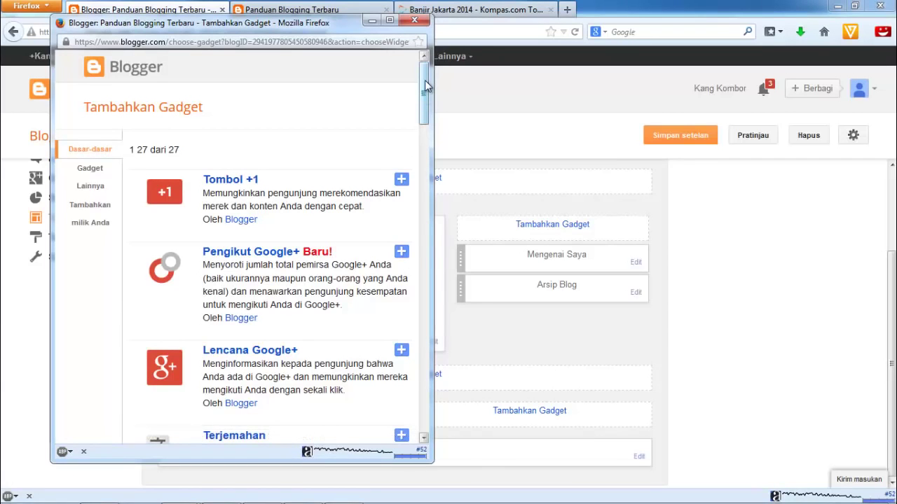
{"action": "left_click_drag", "start_coordinate": [425, 84], "coordinate": [426, 163]}
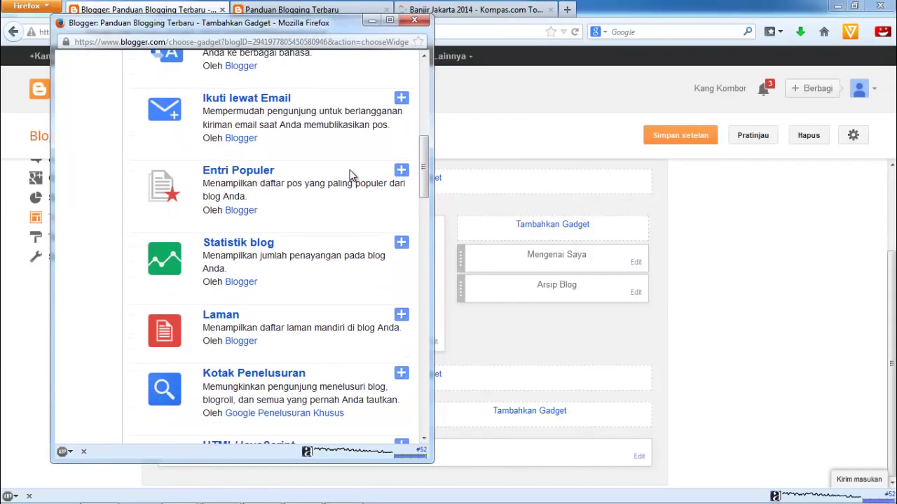
{"action": "left_click", "coordinate": [240, 174]}
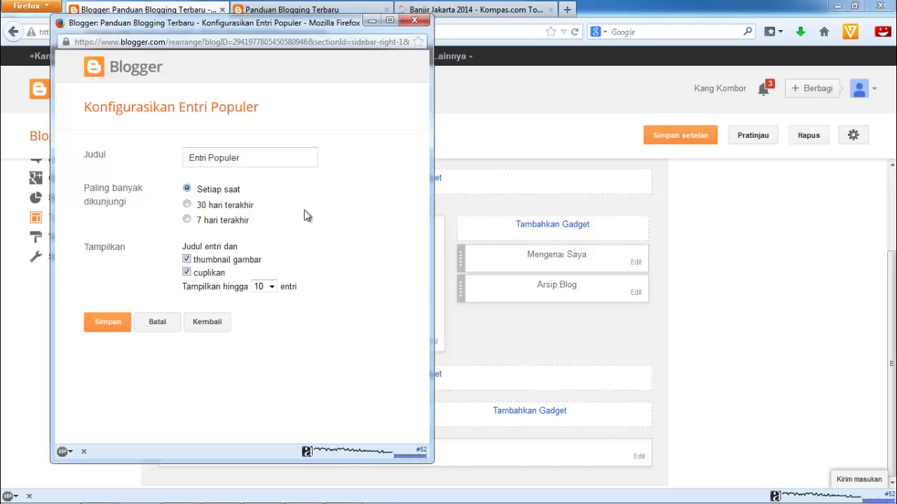
{"action": "left_click", "coordinate": [187, 204]}
{"action": "left_click", "coordinate": [273, 288]}
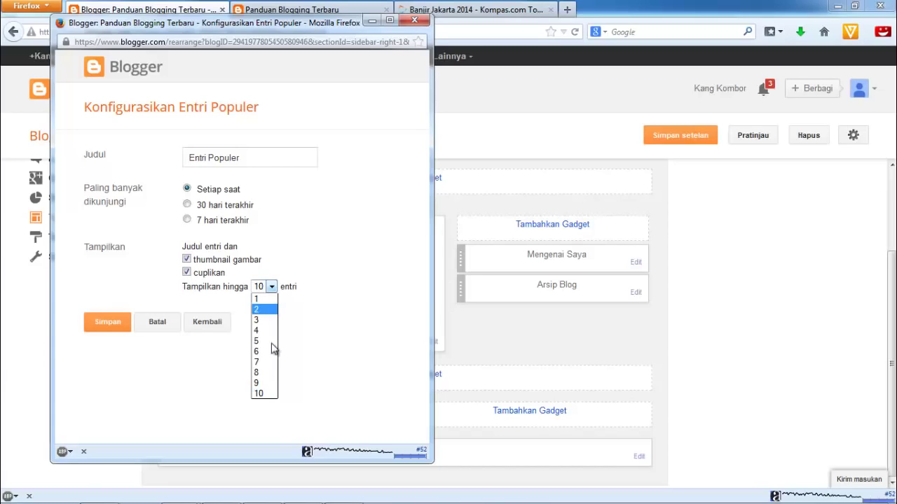
{"action": "left_click", "coordinate": [272, 395]}
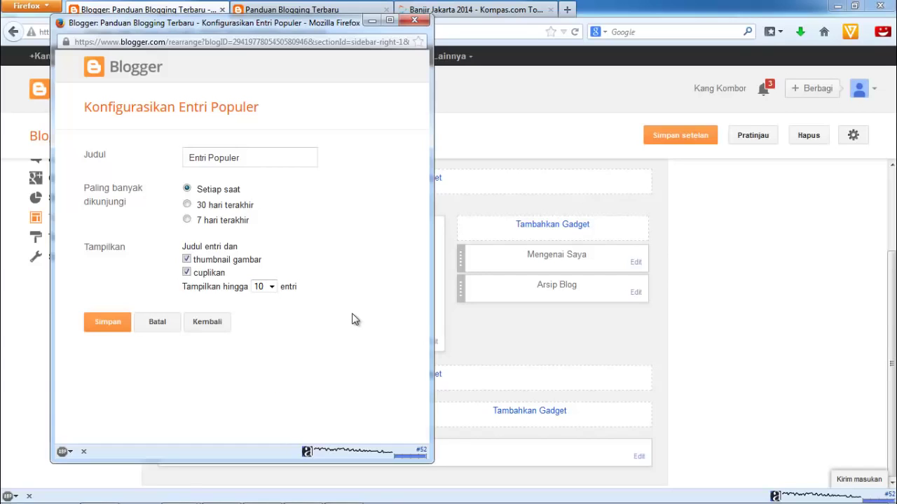
{"action": "left_click", "coordinate": [110, 327]}
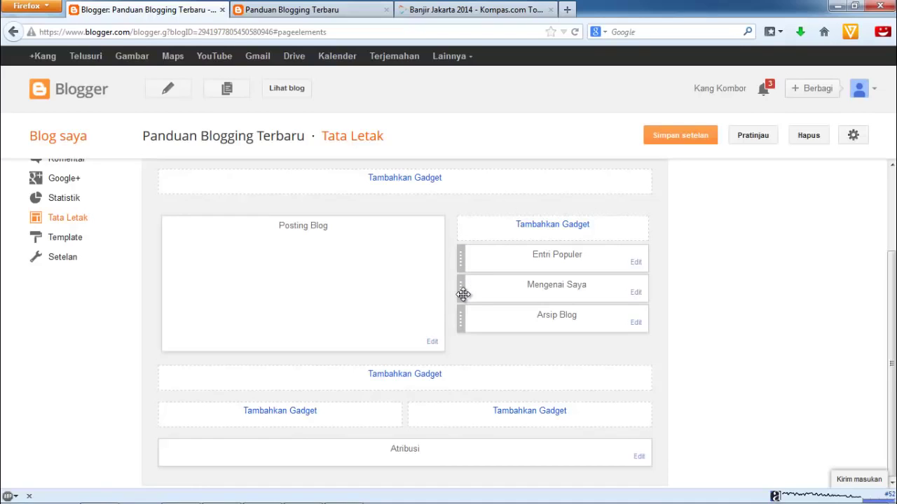
{"action": "left_click_drag", "start_coordinate": [463, 294], "coordinate": [463, 264]}
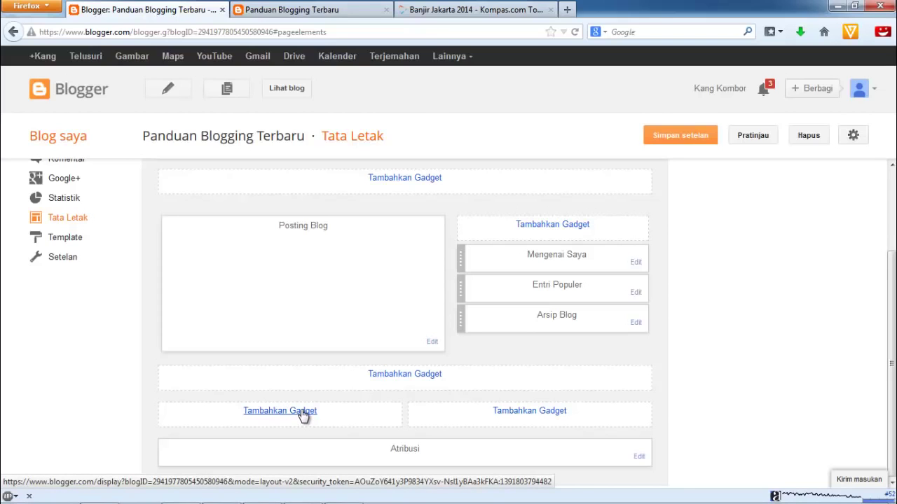
Add the Pengikut Google+ gadget to the left footer column and save it
{"action": "left_click", "coordinate": [303, 414]}
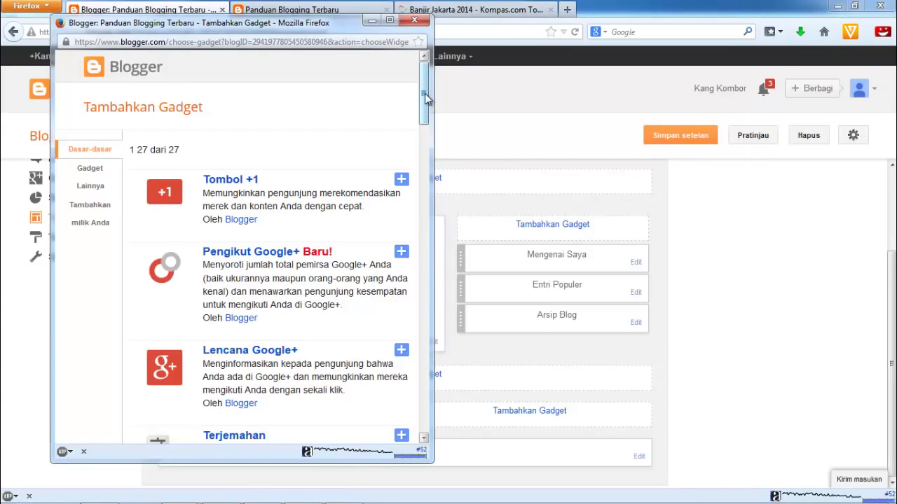
{"action": "mouse_move", "coordinate": [426, 98]}
{"action": "left_mouse_down"}
{"action": "mouse_move", "coordinate": [426, 129]}
{"action": "mouse_move", "coordinate": [426, 114]}
{"action": "left_mouse_up"}
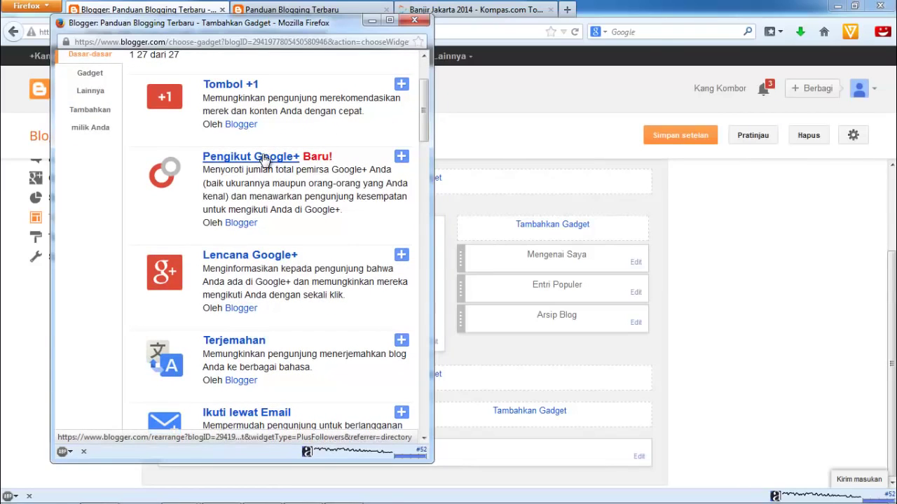
{"action": "left_click", "coordinate": [264, 160]}
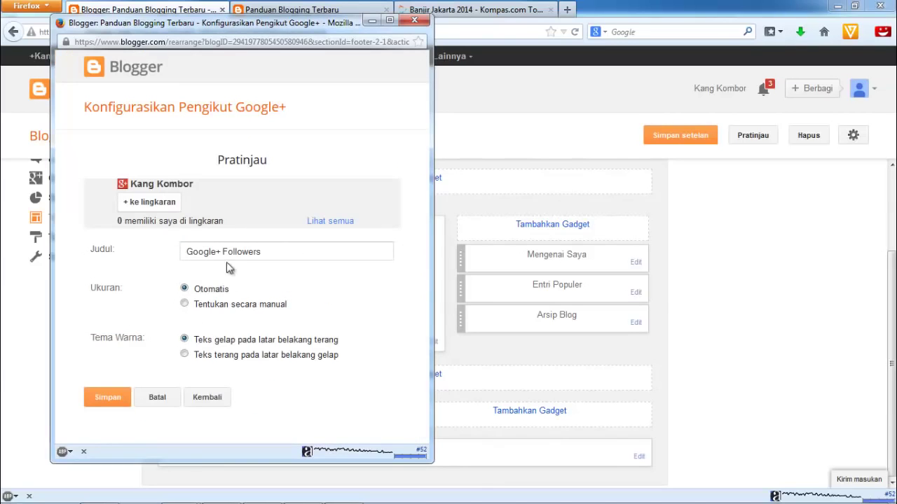
{"action": "left_click", "coordinate": [110, 397]}
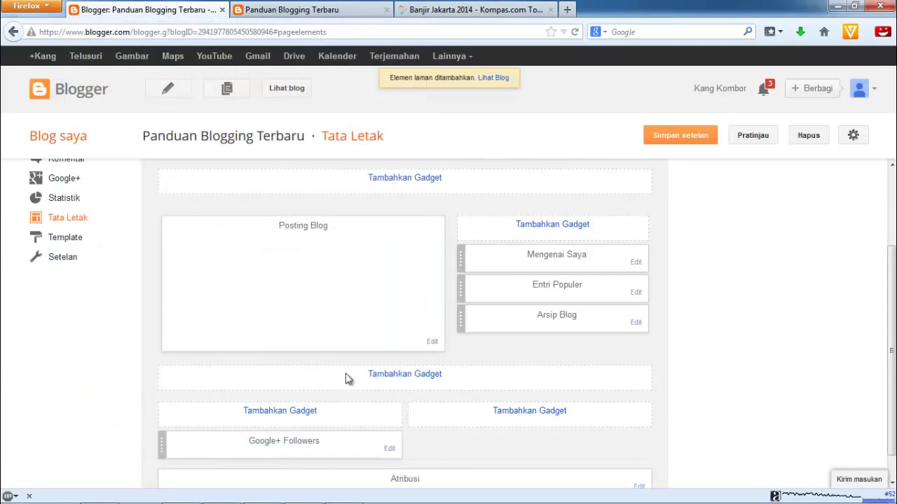
Add an Ikuti lewat Email gadget to the right footer column, then save the layout with Simpan setelan
{"action": "scroll", "coordinate": [890, 396], "scroll_direction": "down", "scroll_amount": 1}
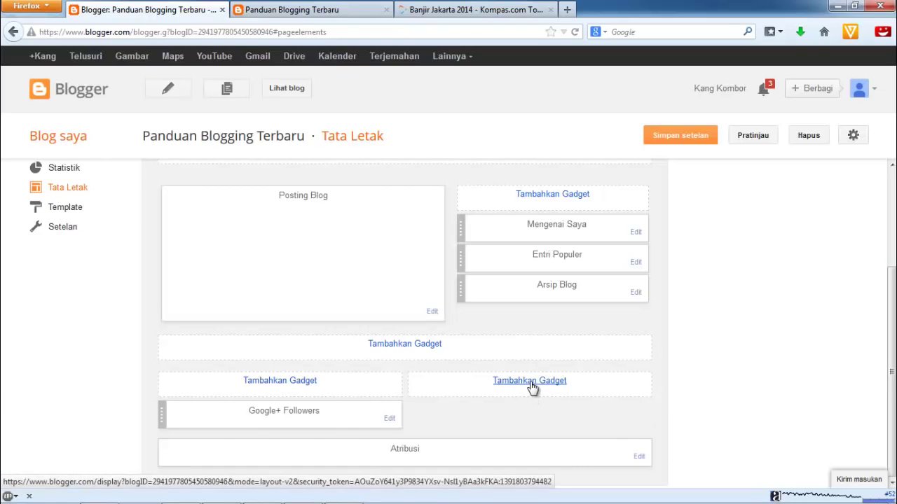
{"action": "left_click", "coordinate": [530, 383]}
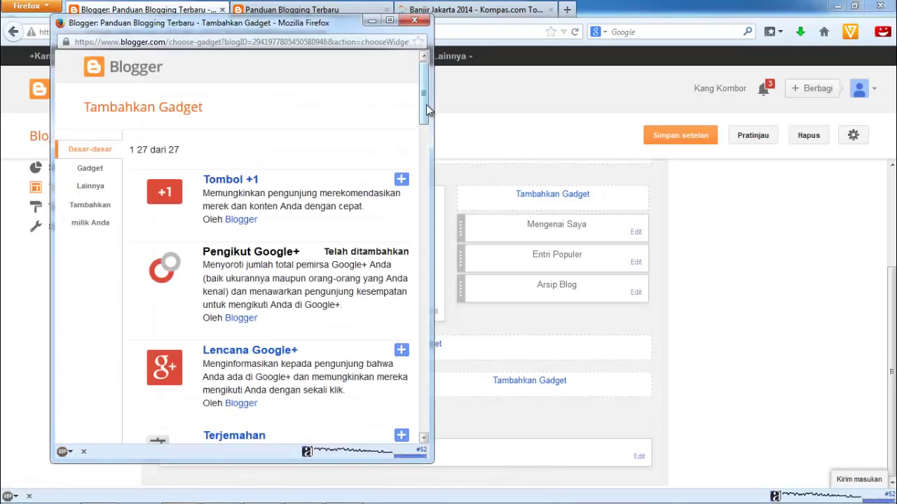
{"action": "left_click_drag", "start_coordinate": [428, 110], "coordinate": [427, 148]}
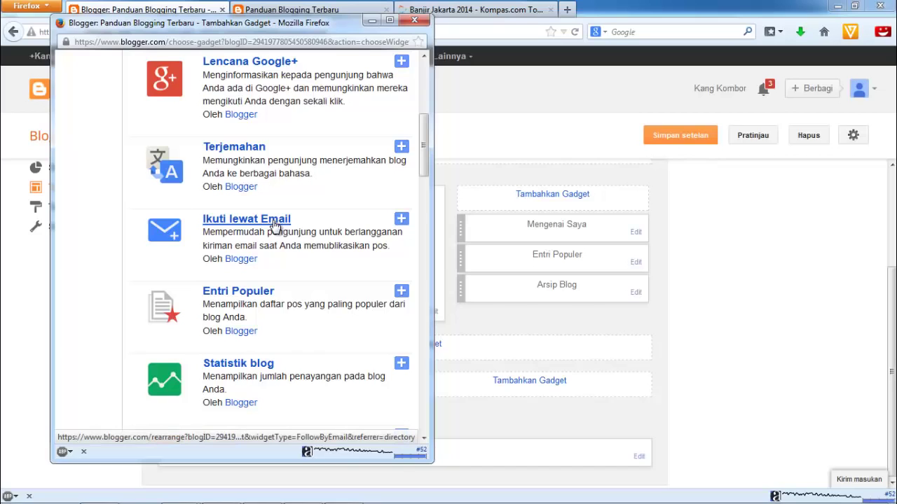
{"action": "left_click", "coordinate": [275, 223]}
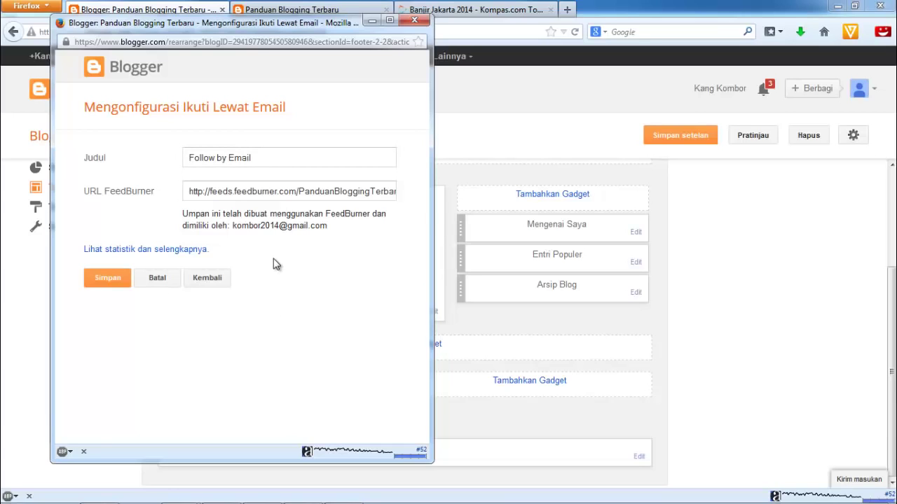
{"action": "left_click", "coordinate": [262, 193]}
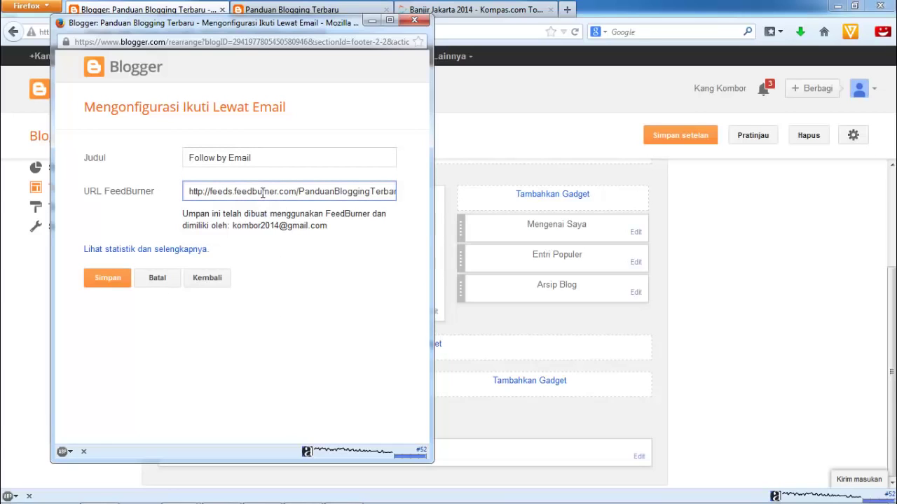
{"action": "key", "text": "End"}
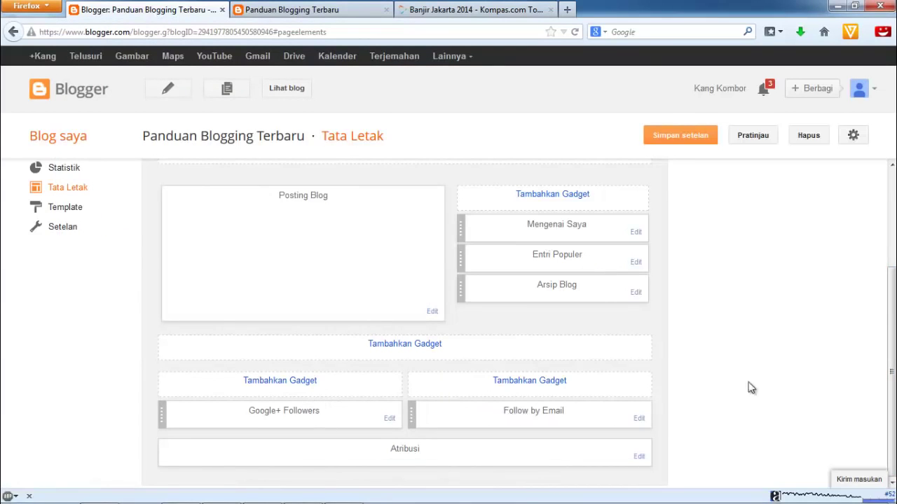
{"action": "left_click_drag", "start_coordinate": [894, 390], "coordinate": [893, 294]}
{"action": "left_click", "coordinate": [678, 135]}
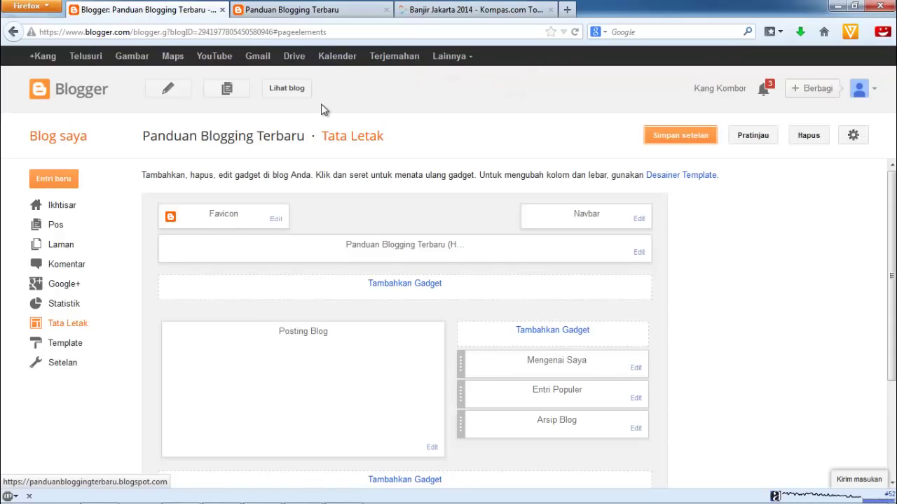
Open the live blog in a new tab and scroll to the footer to check the Google+ Followers gadget
{"action": "left_click", "coordinate": [284, 95]}
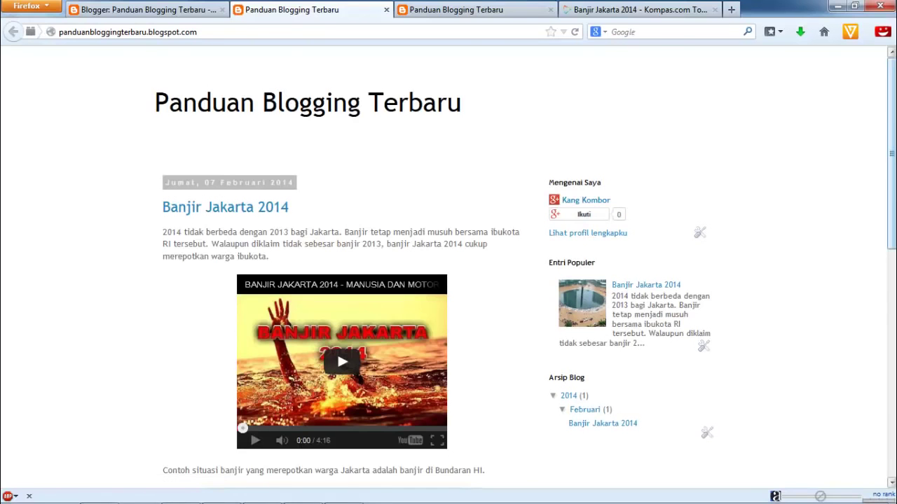
{"action": "mouse_move", "coordinate": [893, 112]}
{"action": "left_mouse_down"}
{"action": "mouse_move", "coordinate": [893, 361]}
{"action": "mouse_move", "coordinate": [893, 111]}
{"action": "left_mouse_up"}
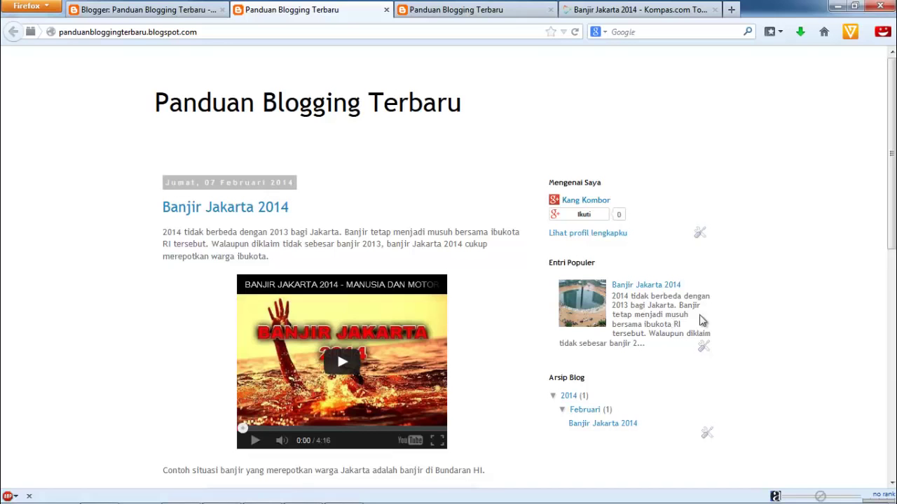
{"action": "mouse_move", "coordinate": [893, 180]}
{"action": "left_mouse_down"}
{"action": "mouse_move", "coordinate": [893, 396]}
{"action": "mouse_move", "coordinate": [893, 187]}
{"action": "left_mouse_up"}
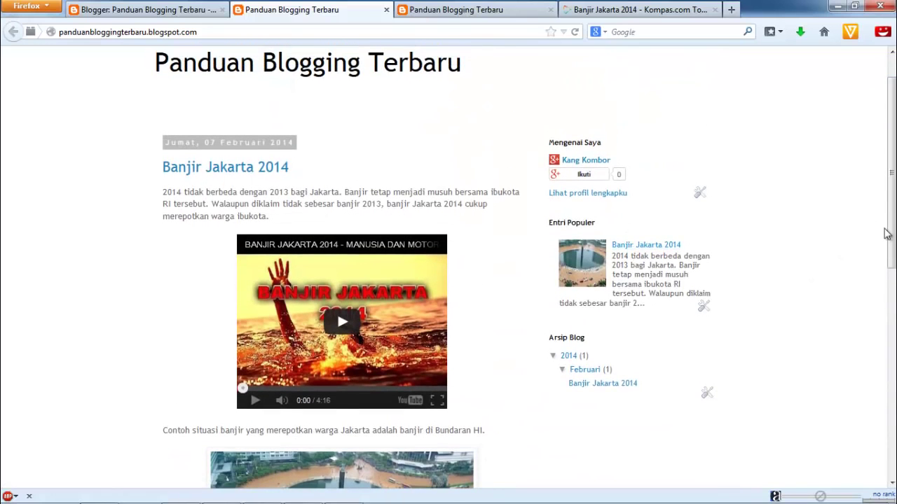
{"action": "left_click_drag", "start_coordinate": [887, 234], "coordinate": [890, 408]}
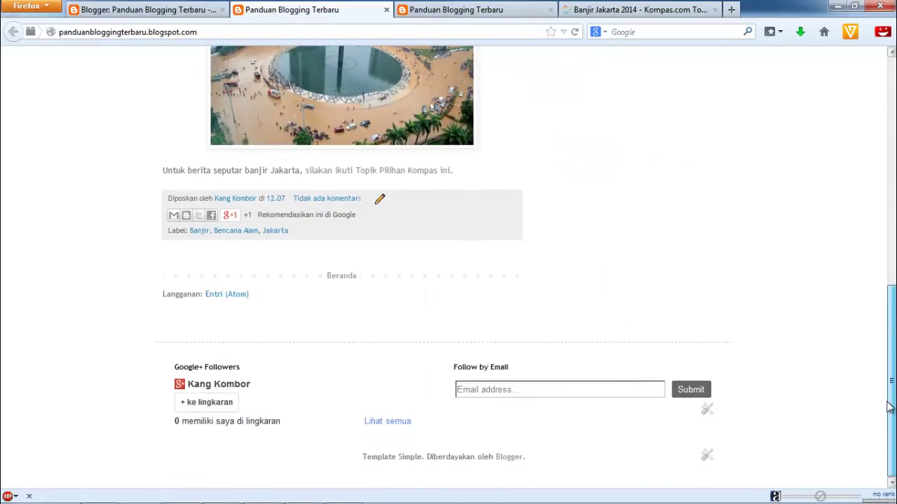
{"action": "left_click", "coordinate": [220, 383]}
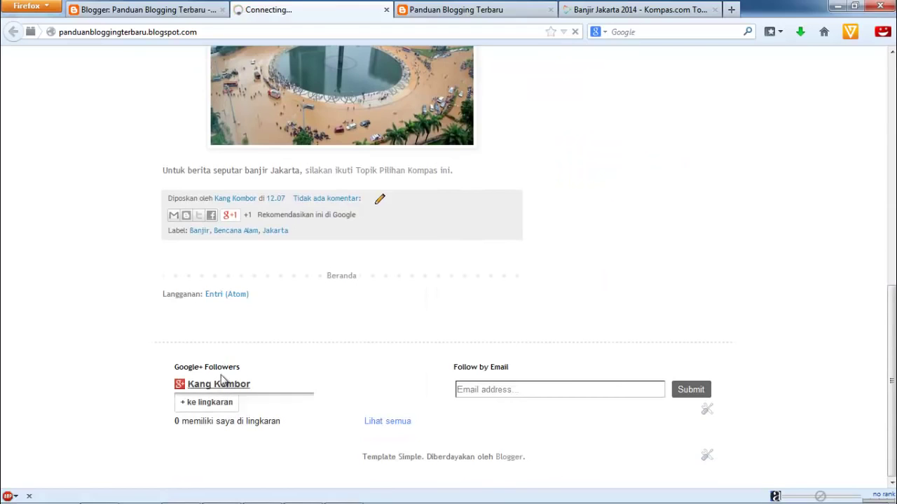
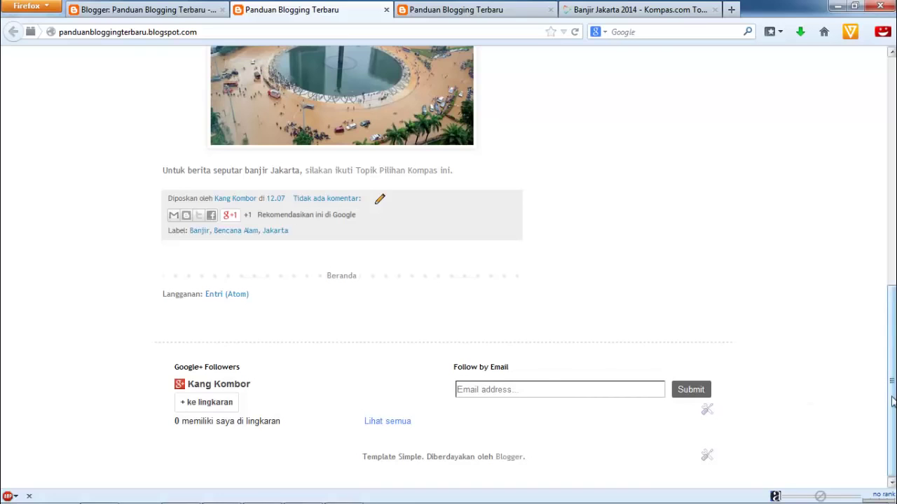
Scroll the live blog and switch between its other open copies
{"action": "left_click_drag", "start_coordinate": [891, 400], "coordinate": [892, 155]}
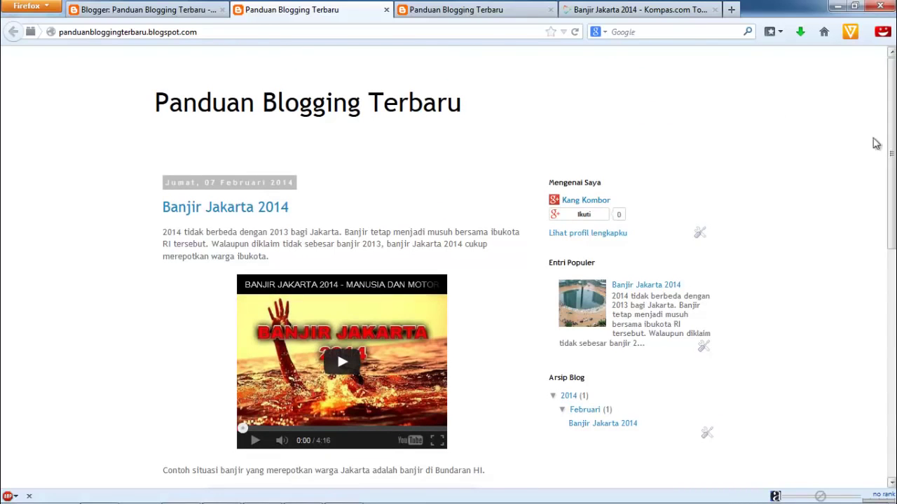
{"action": "left_click", "coordinate": [506, 16]}
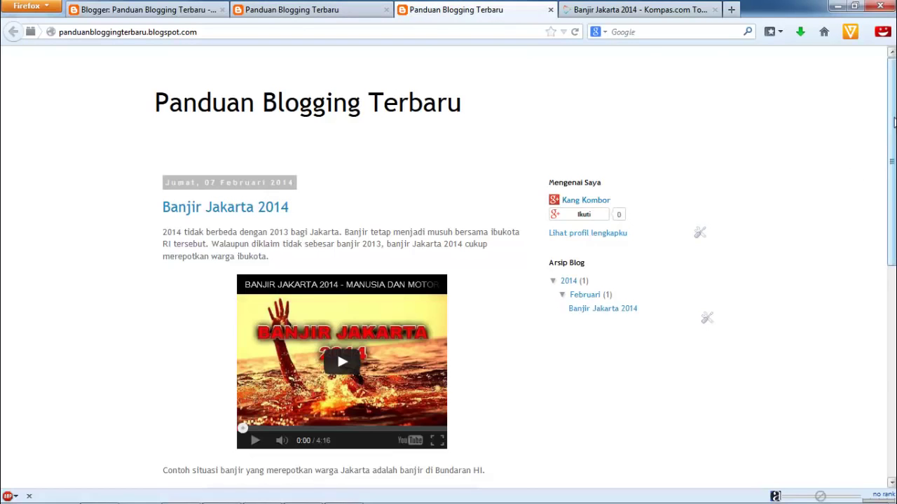
{"action": "left_click_drag", "start_coordinate": [893, 122], "coordinate": [893, 336]}
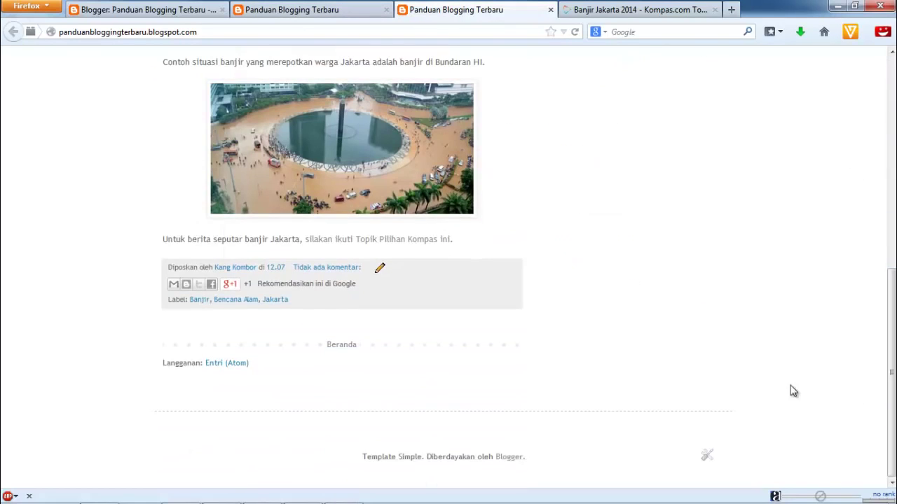
{"action": "left_click", "coordinate": [344, 12]}
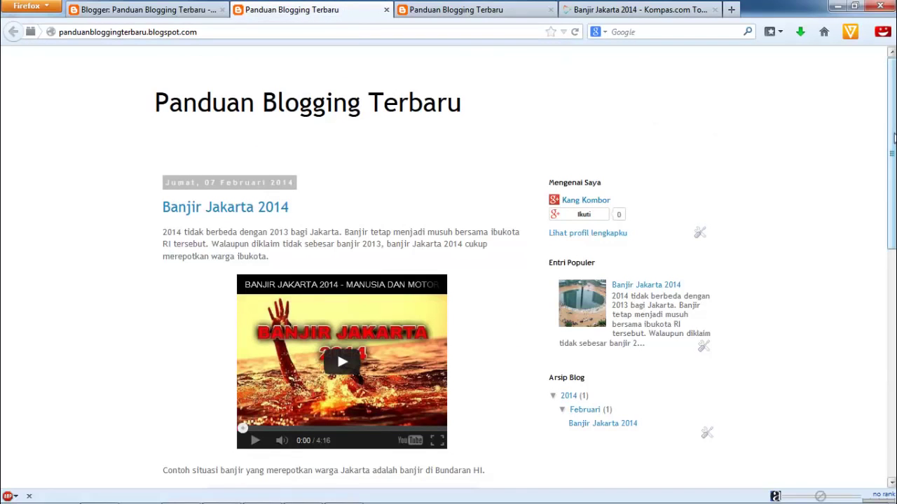
{"action": "mouse_move", "coordinate": [894, 137]}
{"action": "left_mouse_down"}
{"action": "mouse_move", "coordinate": [894, 364]}
{"action": "mouse_move", "coordinate": [893, 137]}
{"action": "left_mouse_up"}
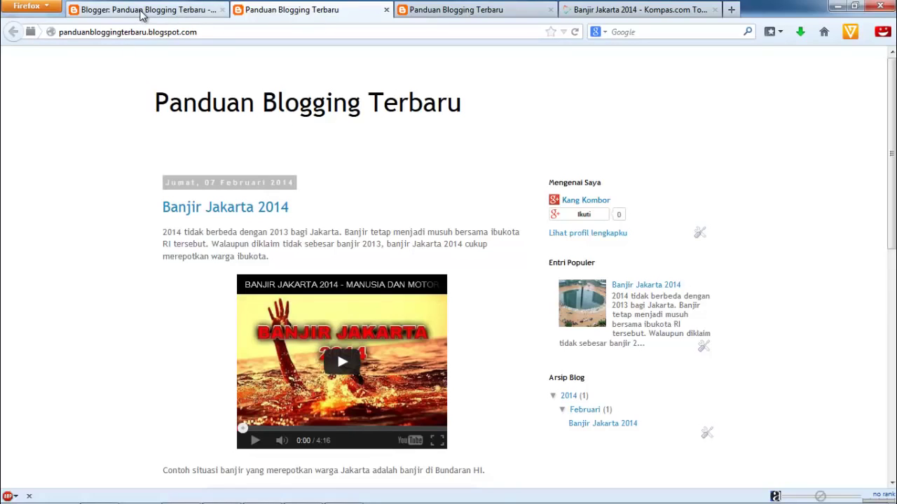
From the blog dashboard, open Template and scroll down to the Sederhana thumbnails
{"action": "left_click", "coordinate": [142, 12]}
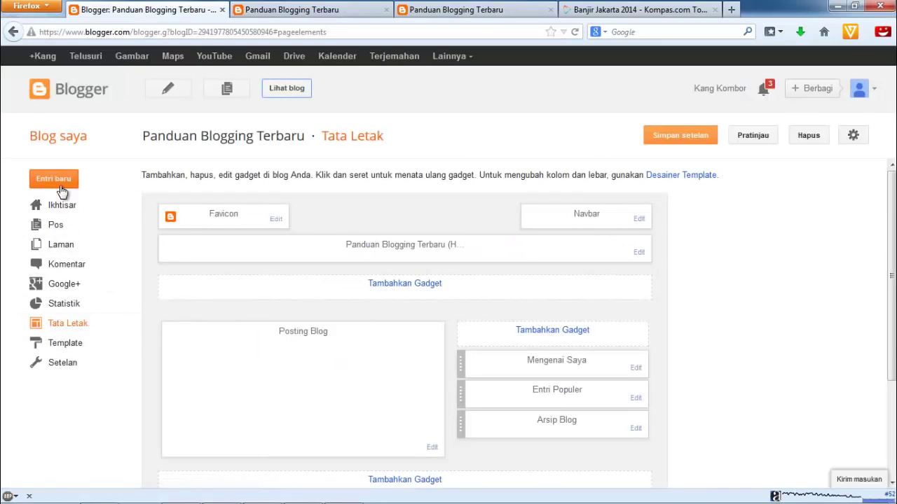
{"action": "left_click", "coordinate": [71, 346]}
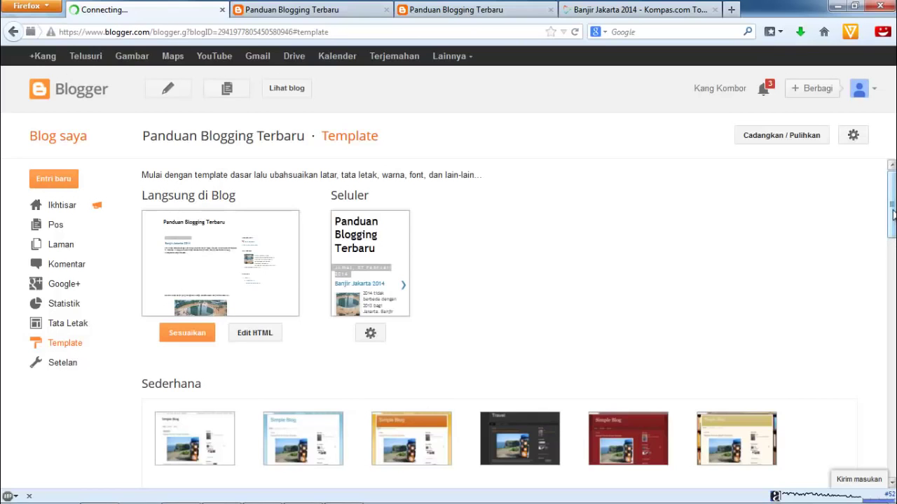
{"action": "left_click_drag", "start_coordinate": [893, 212], "coordinate": [892, 253]}
{"action": "scroll", "coordinate": [893, 231], "scroll_direction": "down", "scroll_amount": 4}
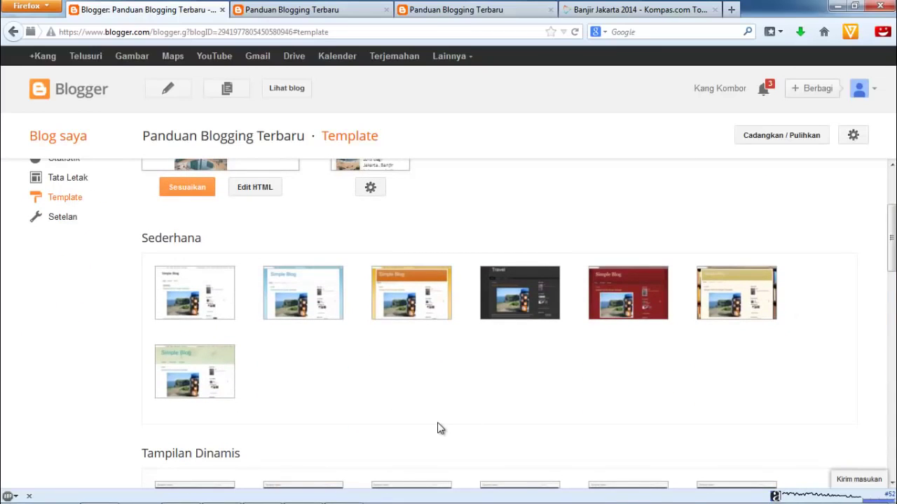
{"action": "mouse_move", "coordinate": [308, 307]}
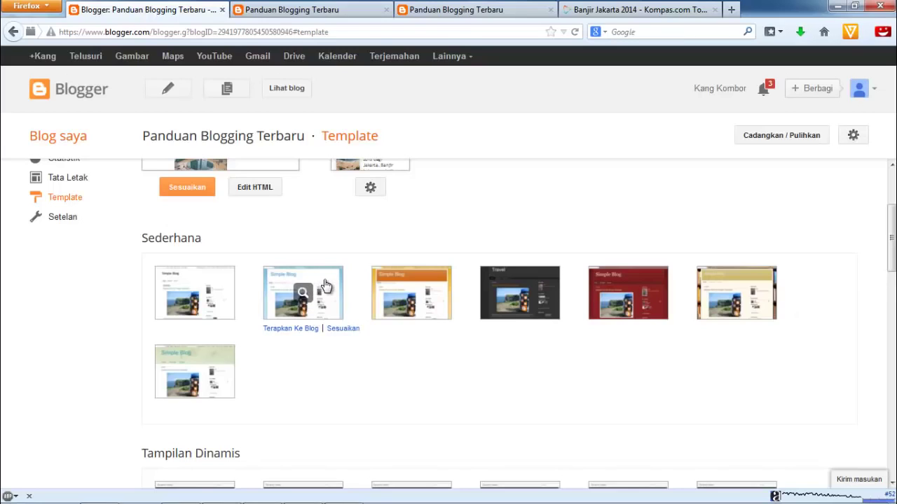
Apply the light-blue Sederhana template to the blog and review the updated previews
{"action": "left_click", "coordinate": [302, 332]}
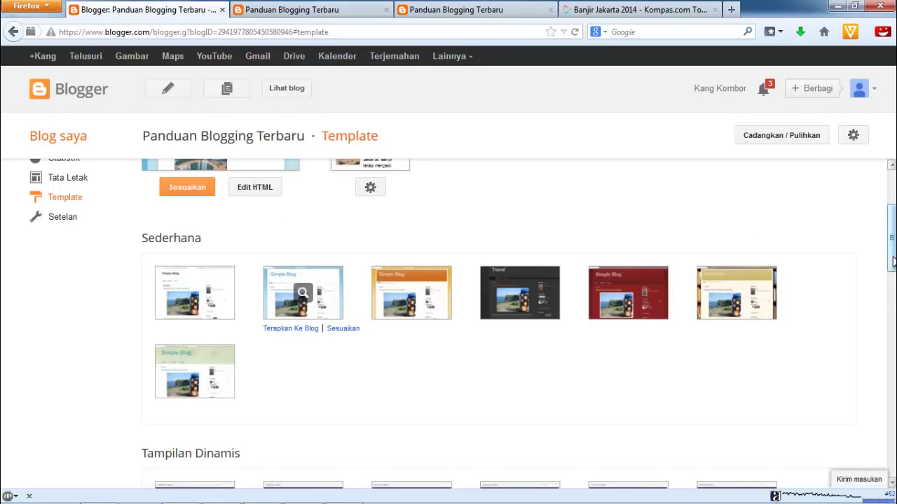
{"action": "left_click_drag", "start_coordinate": [892, 261], "coordinate": [892, 206]}
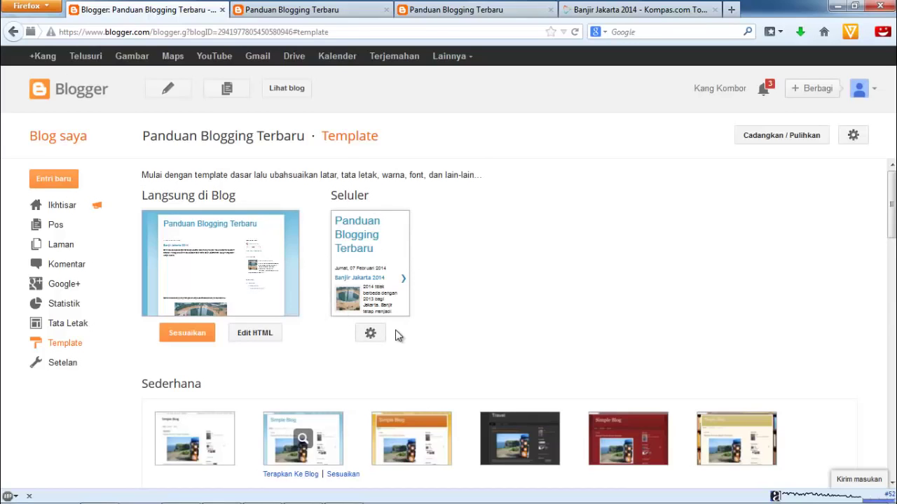
{"action": "scroll", "coordinate": [410, 293], "scroll_direction": "down", "scroll_amount": 2}
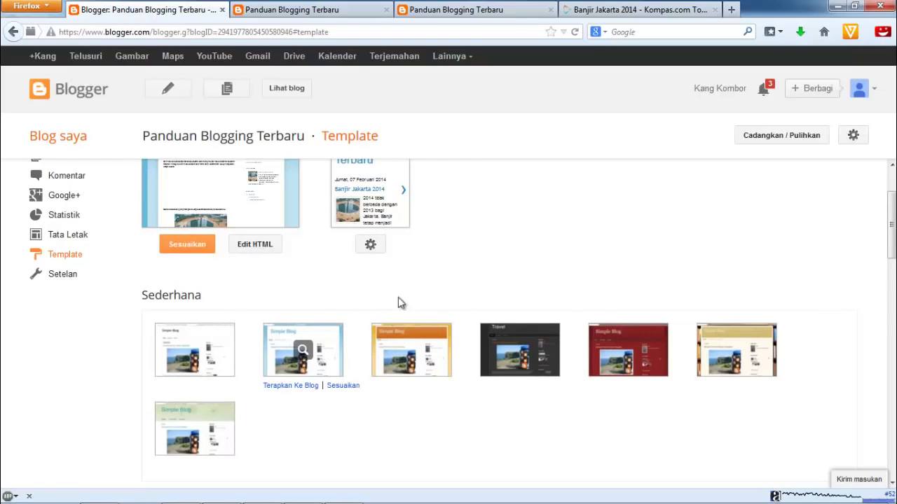
{"action": "scroll", "coordinate": [705, 308], "scroll_direction": "up", "scroll_amount": 2}
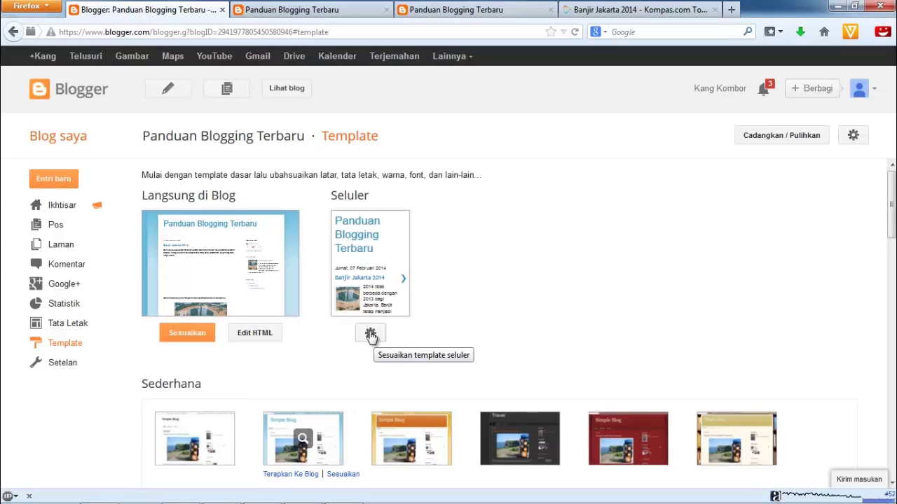
{"action": "scroll", "coordinate": [231, 230], "scroll_direction": "down", "scroll_amount": 1}
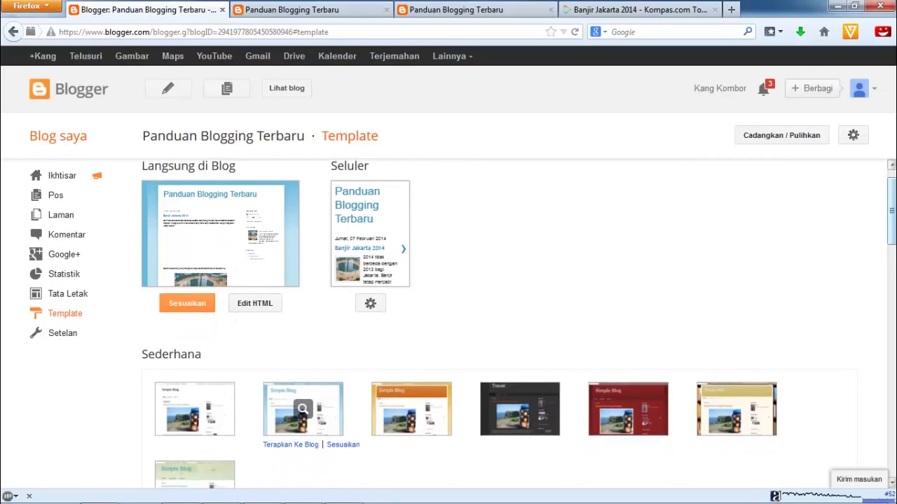
{"action": "scroll", "coordinate": [889, 211], "scroll_direction": "up", "scroll_amount": 1}
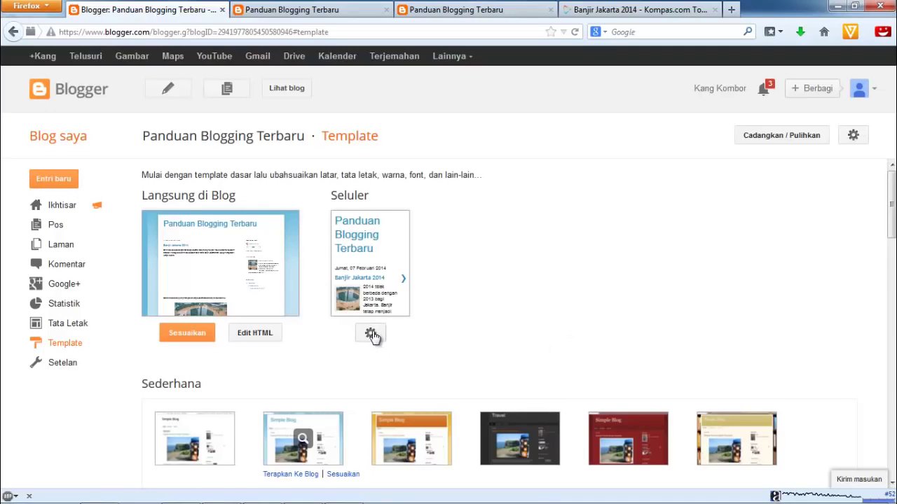
In Seluler settings, try the Sederhana, Jendela Gambar and PT Keren Sekali mobile templates, then choose Tampilan Dinamis
{"action": "left_click", "coordinate": [370, 334]}
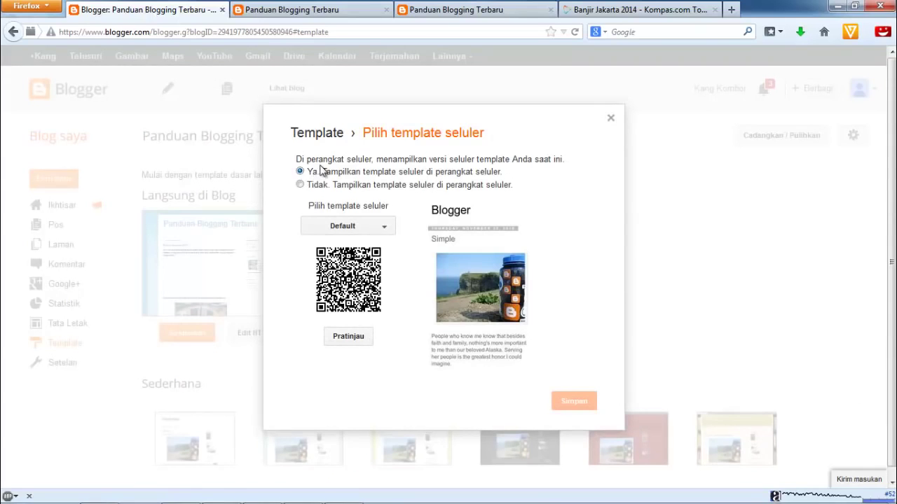
{"action": "left_click", "coordinate": [384, 231]}
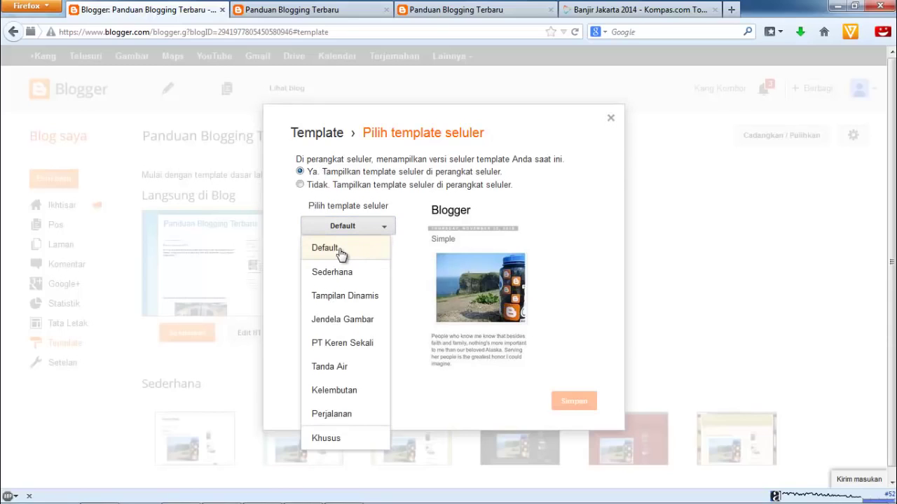
{"action": "left_click", "coordinate": [340, 275]}
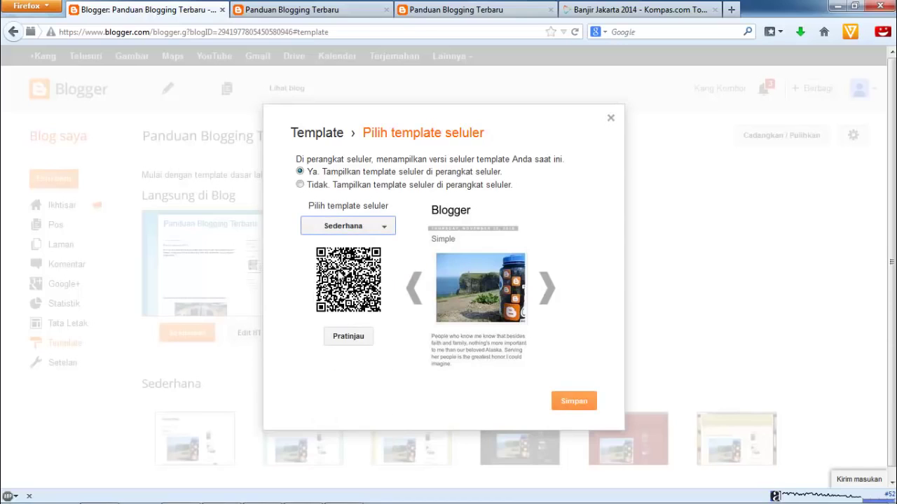
{"action": "left_click", "coordinate": [385, 230]}
{"action": "left_click", "coordinate": [347, 300]}
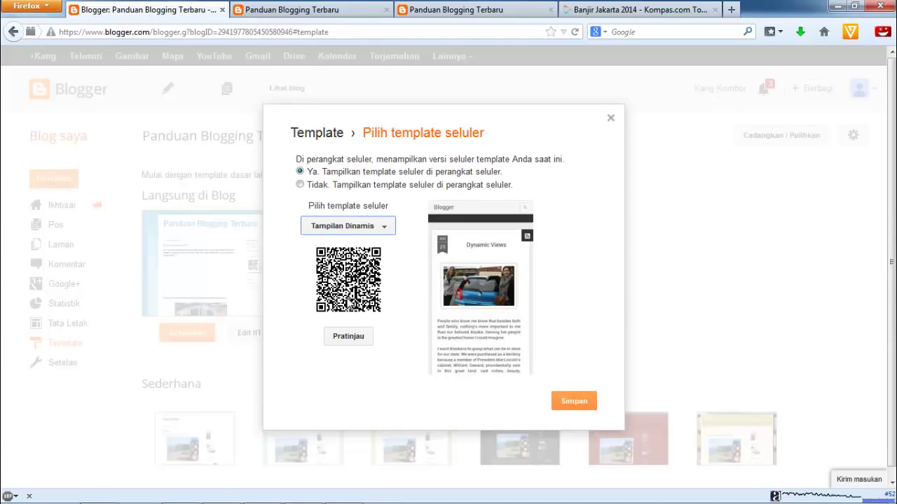
{"action": "left_click", "coordinate": [385, 232]}
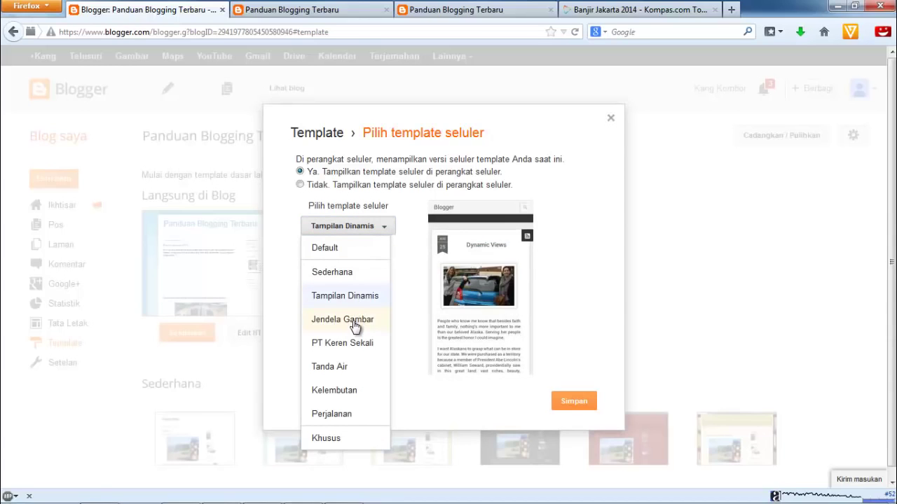
{"action": "left_click", "coordinate": [354, 322]}
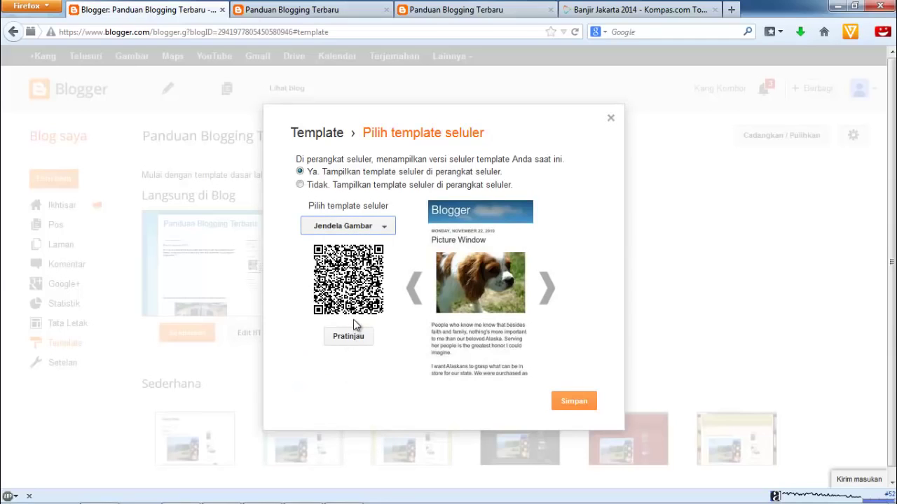
{"action": "left_click", "coordinate": [386, 232]}
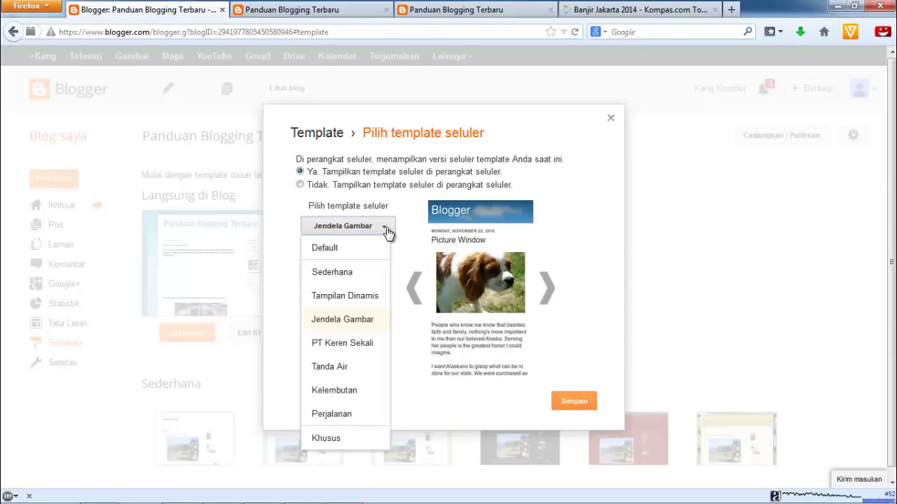
{"action": "left_click", "coordinate": [356, 346]}
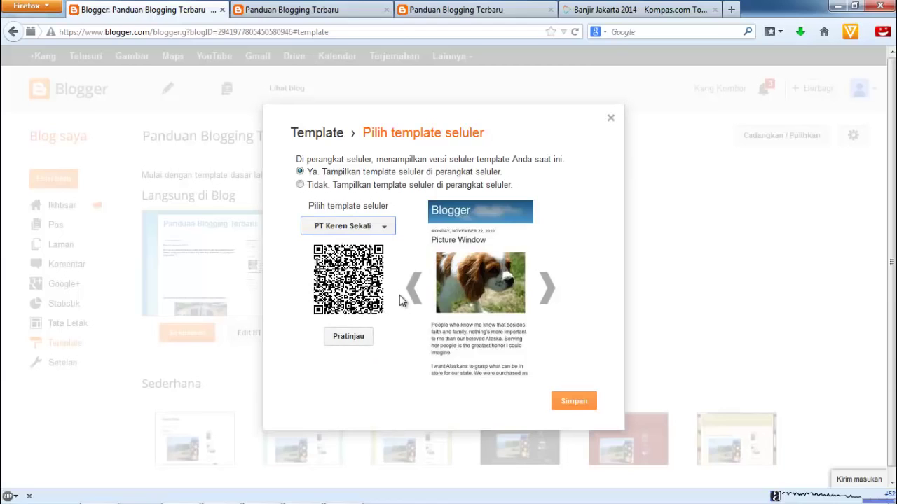
{"action": "left_click", "coordinate": [387, 234]}
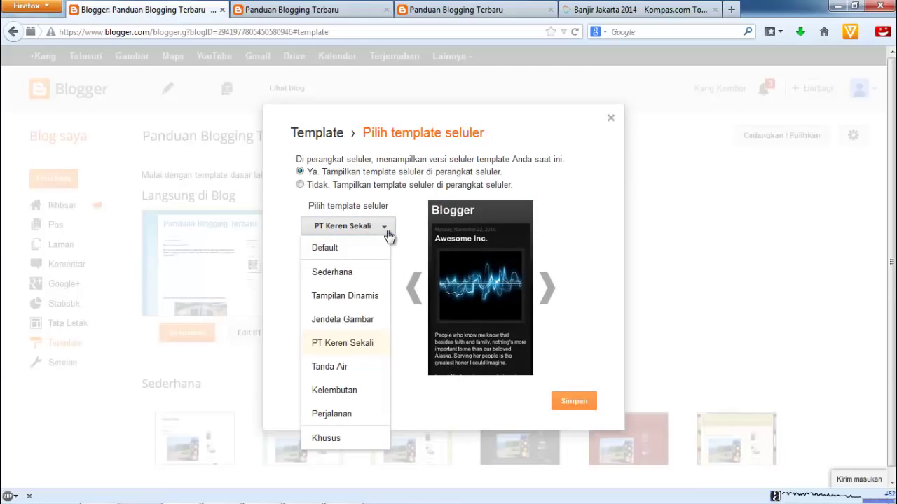
{"action": "left_click", "coordinate": [346, 298]}
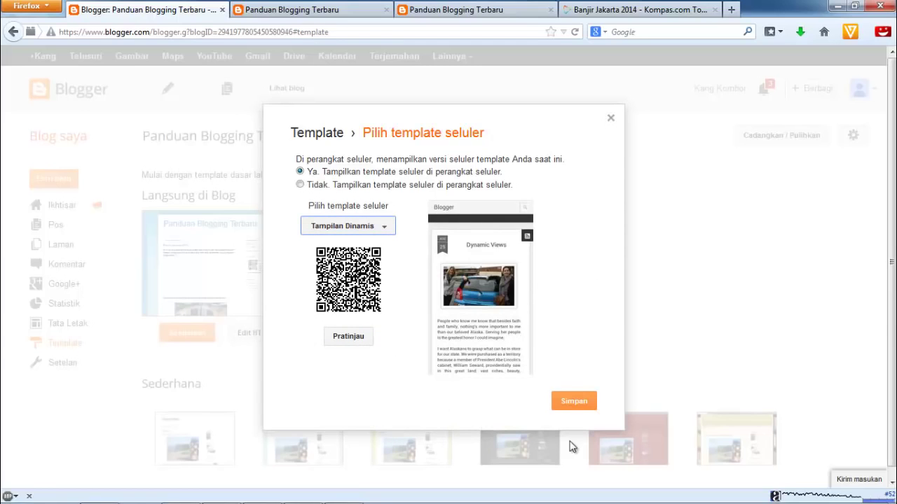
Save the Tampilan Dinamis mobile template and view the live blog in a new tab
{"action": "left_click", "coordinate": [581, 404]}
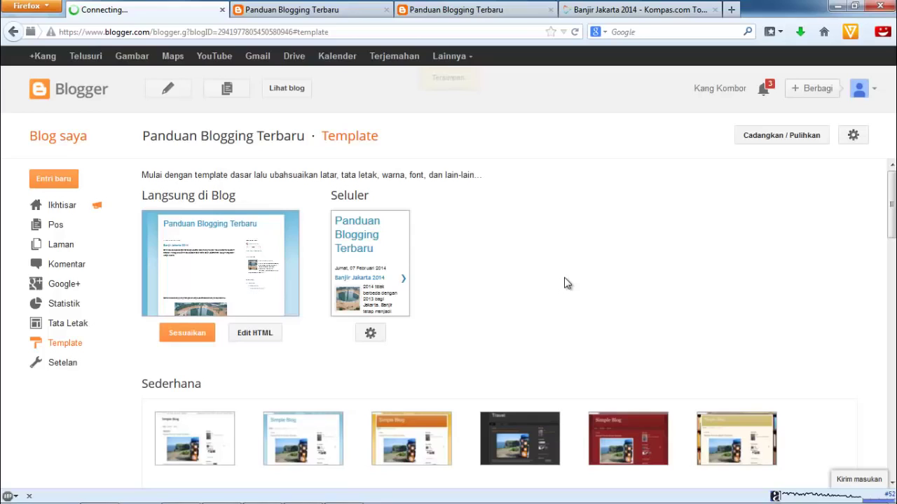
{"action": "left_click", "coordinate": [290, 92]}
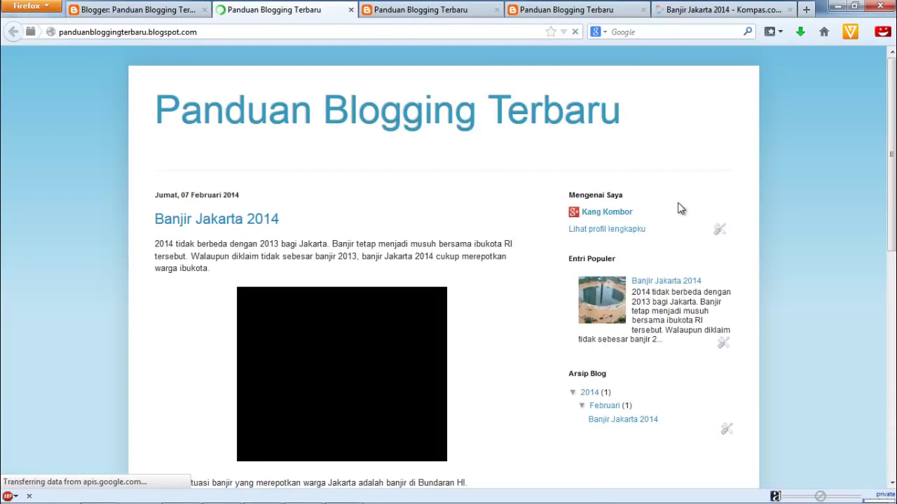
{"action": "scroll", "coordinate": [884, 421], "scroll_direction": "down", "scroll_amount": 10}
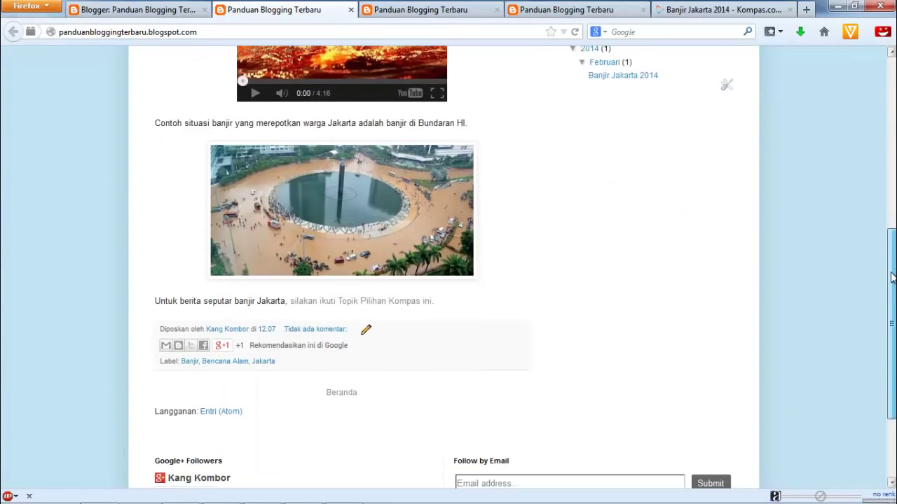
{"action": "scroll", "coordinate": [885, 420], "scroll_direction": "up", "scroll_amount": 10}
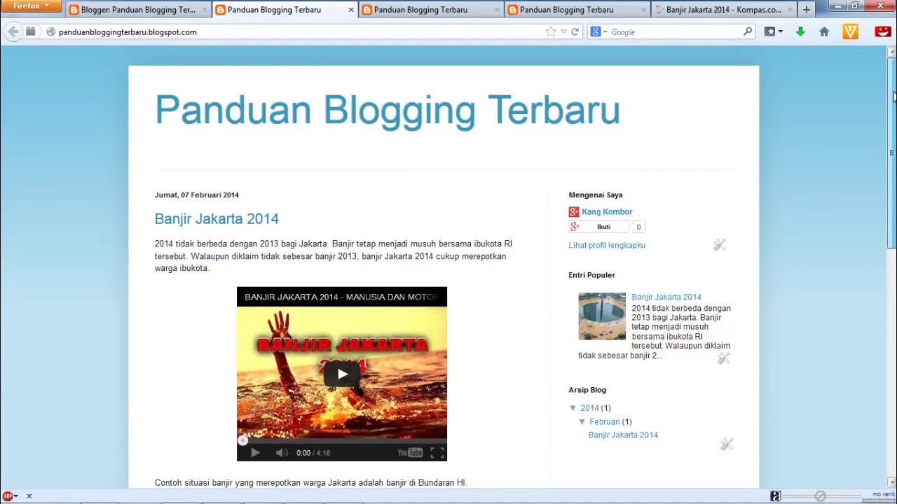
Compare the blue-styled blog page with the plainer black-title copy, ending on the plainer one
{"action": "left_click", "coordinate": [432, 16]}
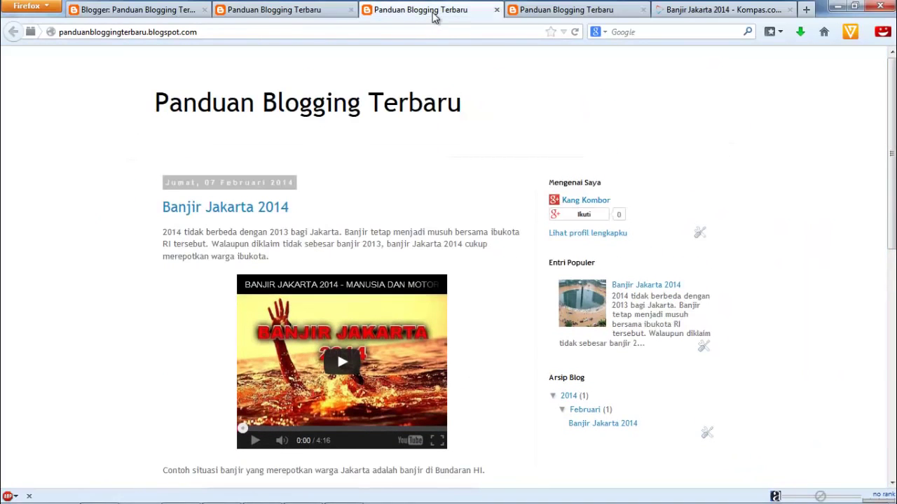
{"action": "left_click", "coordinate": [326, 15]}
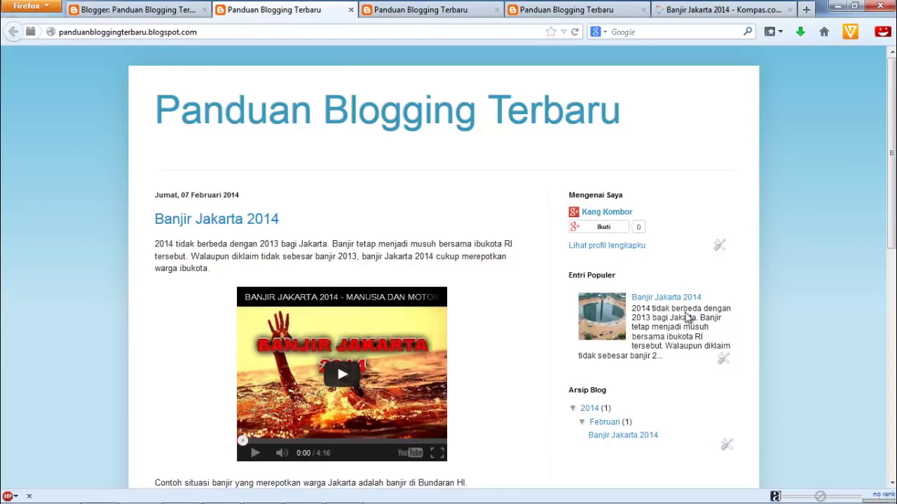
{"action": "left_click_drag", "start_coordinate": [893, 170], "coordinate": [895, 133]}
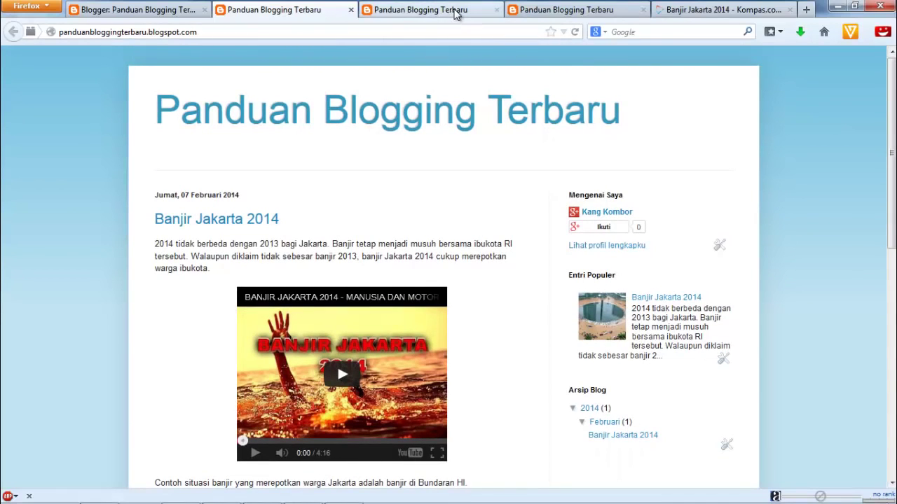
{"action": "left_click", "coordinate": [455, 11]}
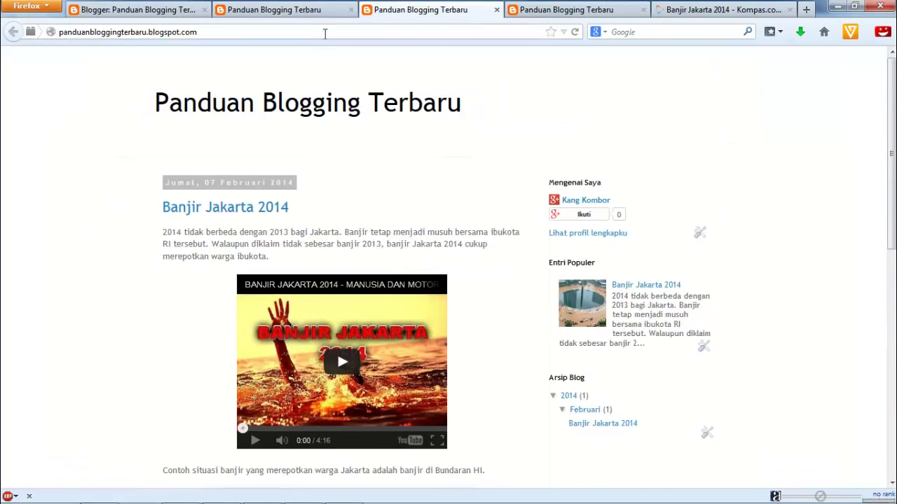
{"action": "left_click", "coordinate": [326, 32]}
Append /?=m1 to the blog's web address and load it
{"action": "left_click", "coordinate": [326, 32]}
{"action": "type", "text": "?=m1"}
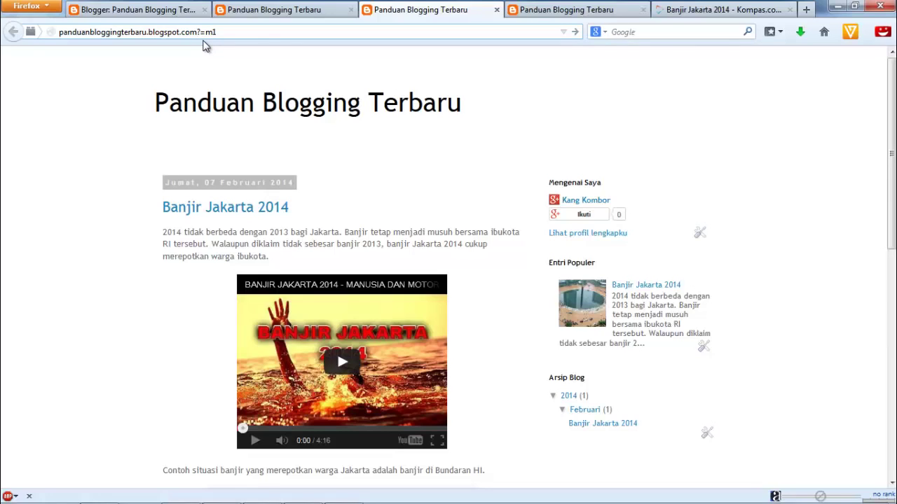
{"action": "key", "text": "Left"}
{"action": "key", "text": "Left"}
{"action": "key", "text": "Left"}
{"action": "key", "text": "Left"}
{"action": "type", "text": "/"}
{"action": "left_click", "coordinate": [229, 35]}
{"action": "key", "text": "Return"}
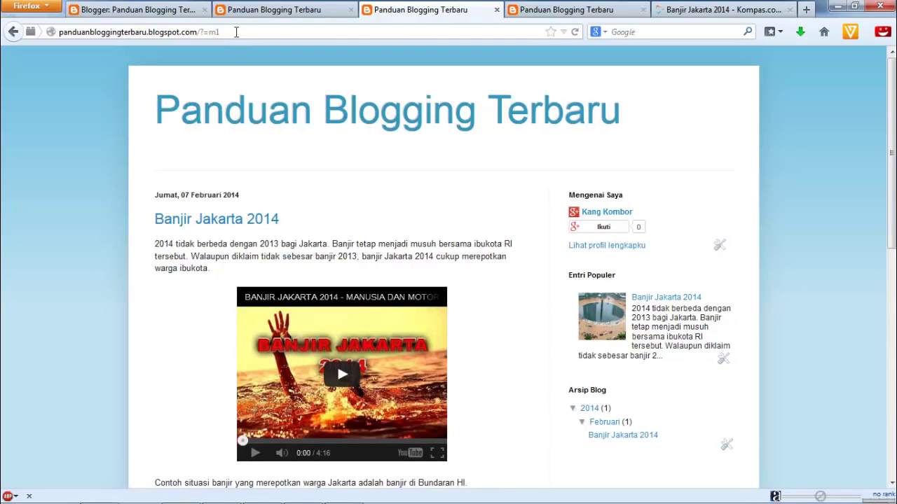
Remove the slash before ?=m1 in the address and reload the blog
{"action": "left_click", "coordinate": [236, 32]}
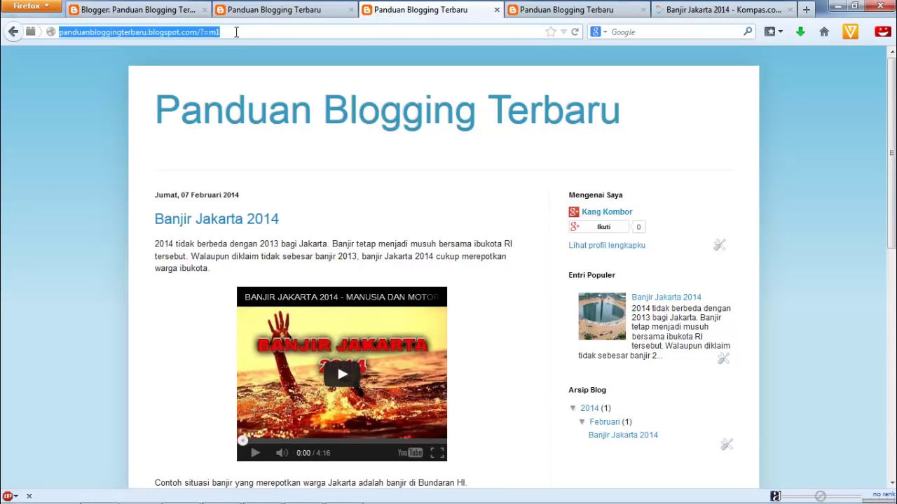
{"action": "left_click", "coordinate": [236, 31]}
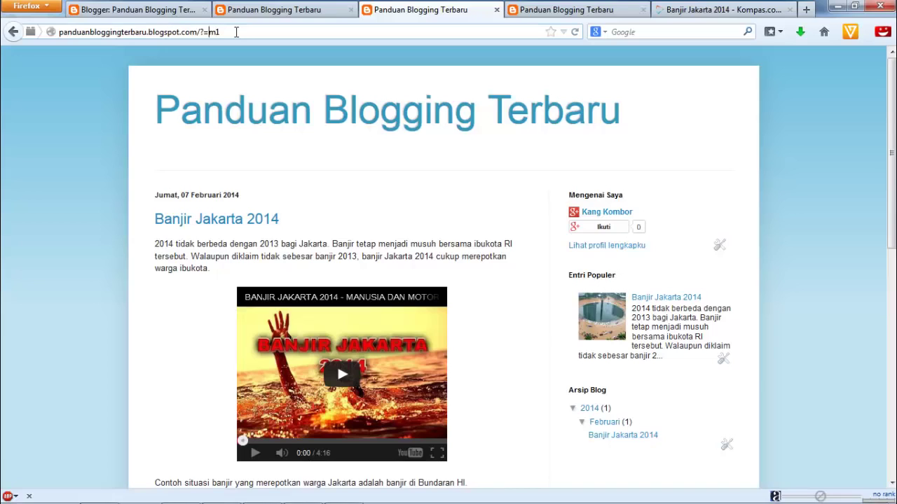
{"action": "key", "text": "Left"}
{"action": "key", "text": "Left"}
{"action": "key", "text": "BackSpace"}
{"action": "key", "text": "Return"}
Correct the address ending to ?m=1 and load the blog's mobile view
{"action": "left_click", "coordinate": [255, 33]}
{"action": "left_click", "coordinate": [255, 32]}
{"action": "key", "text": "BackSpace"}
{"action": "key", "text": "BackSpace"}
{"action": "key", "text": "BackSpace"}
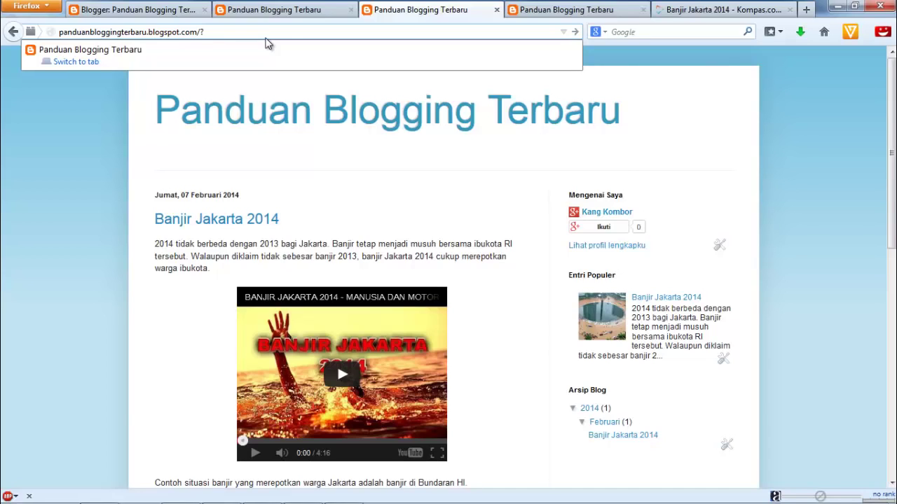
{"action": "type", "text": "m=1"}
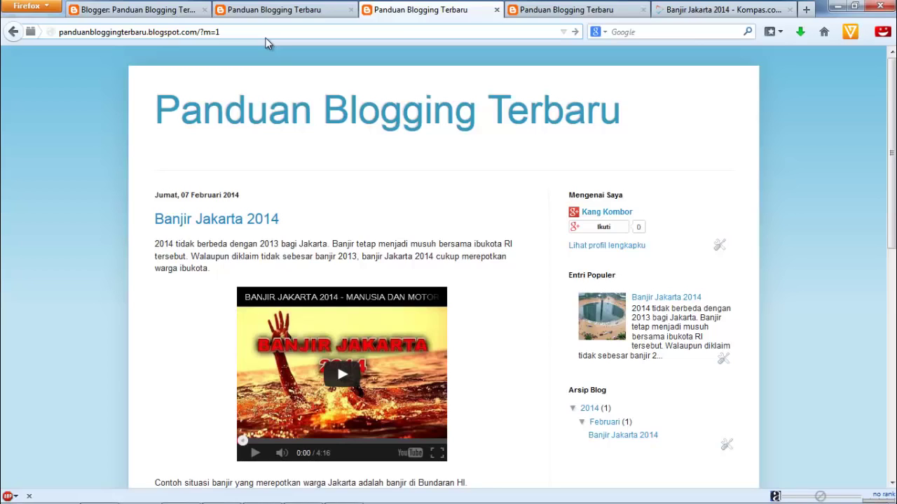
{"action": "key", "text": "Return"}
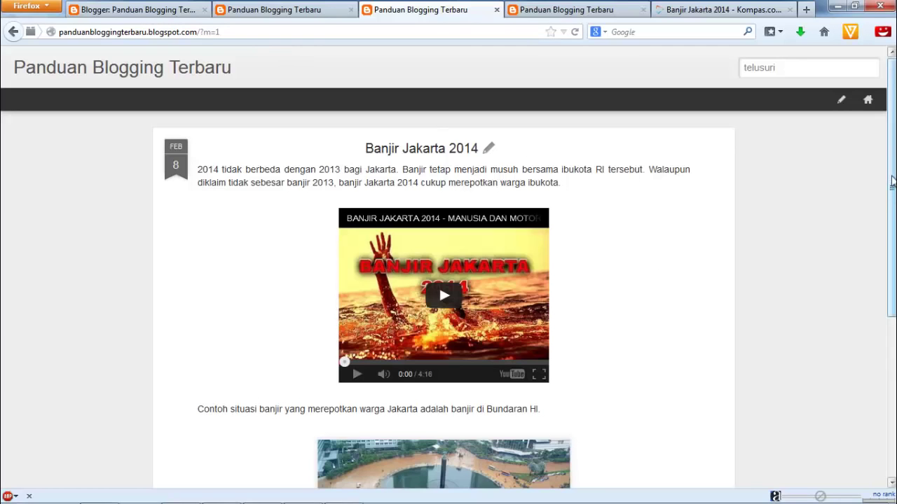
Scroll the ?m=1 mobile page and compare it against the desktop view
{"action": "scroll", "coordinate": [893, 133], "scroll_direction": "down", "scroll_amount": 5}
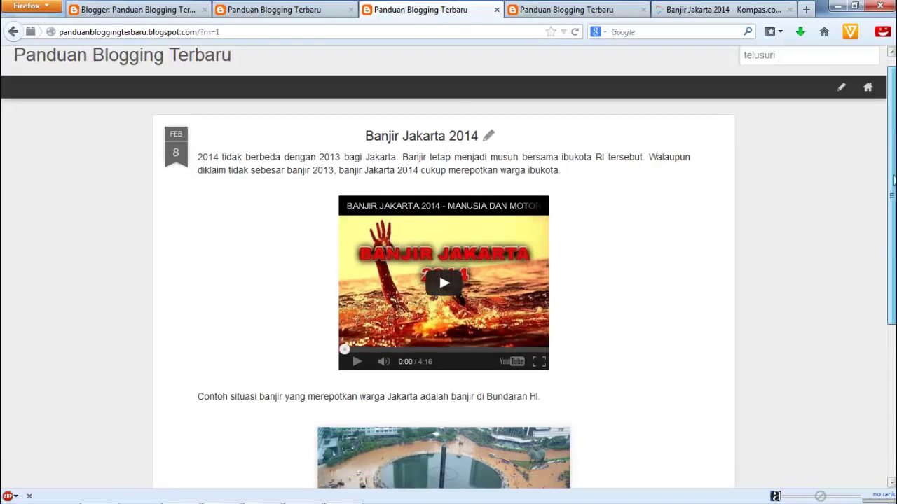
{"action": "scroll", "coordinate": [890, 112], "scroll_direction": "up", "scroll_amount": 4}
{"action": "scroll", "coordinate": [890, 109], "scroll_direction": "up", "scroll_amount": 1}
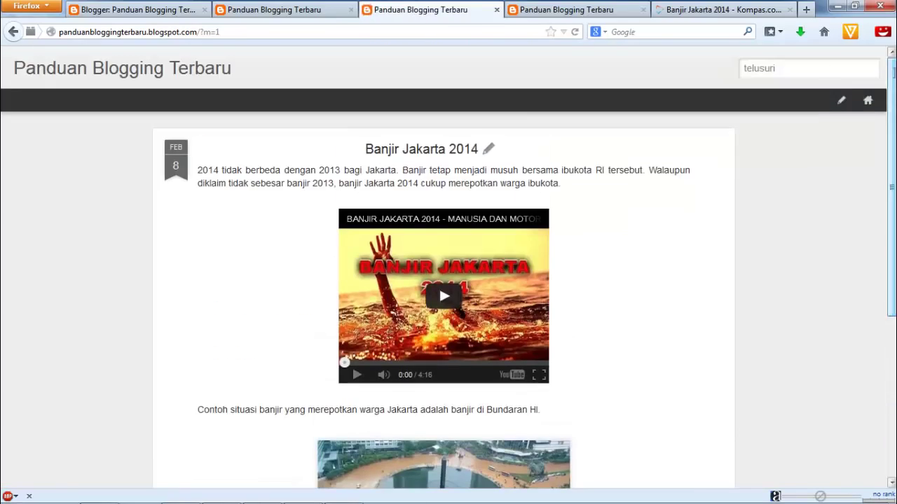
{"action": "left_click", "coordinate": [319, 10]}
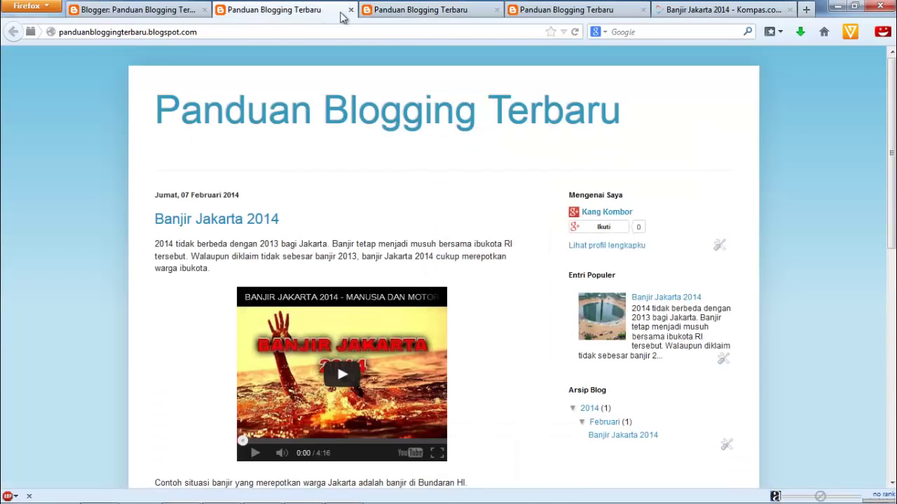
{"action": "left_click", "coordinate": [404, 10]}
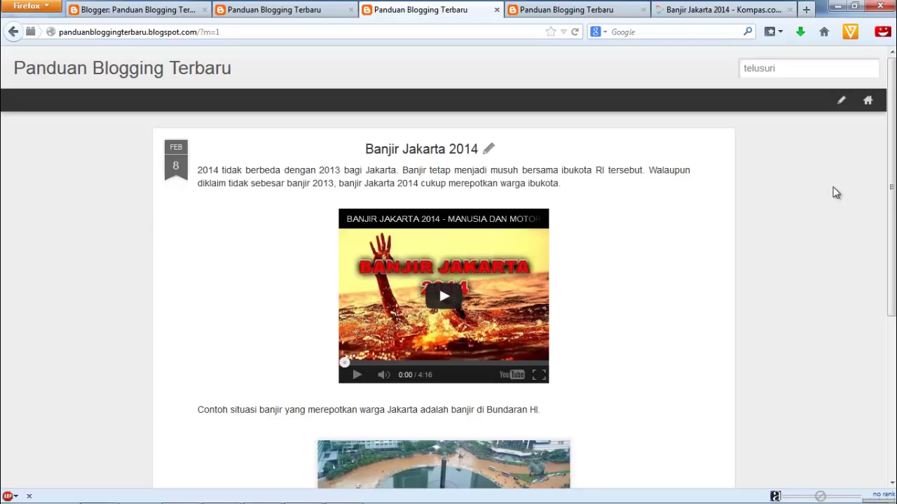
{"action": "left_click", "coordinate": [854, 6]}
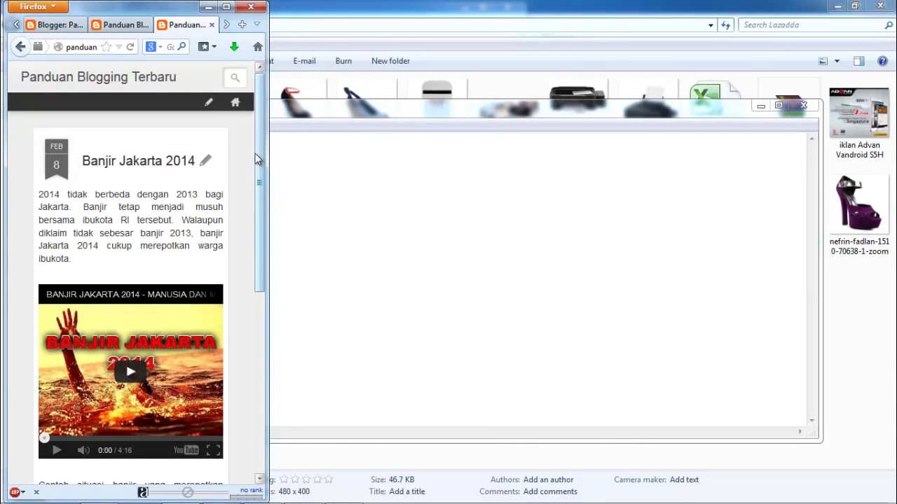
Scroll to the comments, widen the browser window in stages, then maximize it
{"action": "scroll", "coordinate": [260, 166], "scroll_direction": "down", "scroll_amount": 2}
{"action": "left_click_drag", "start_coordinate": [260, 163], "coordinate": [266, 105]}
{"action": "left_click", "coordinate": [257, 419]}
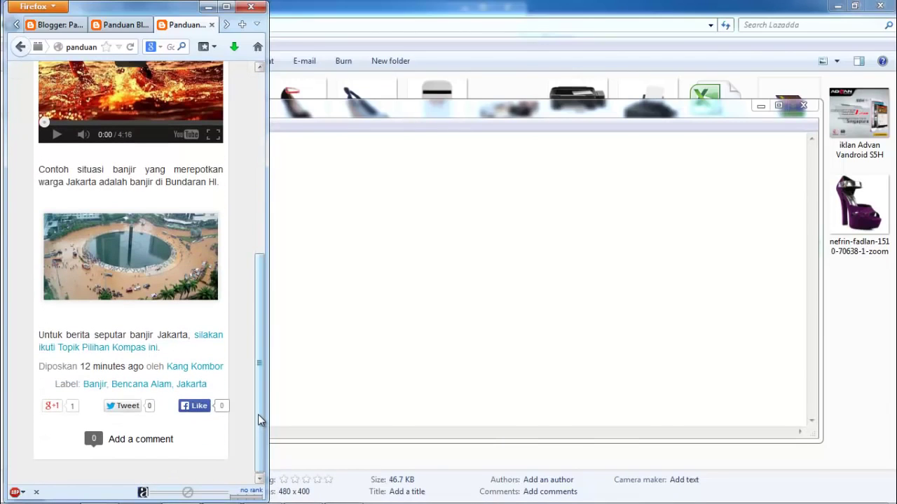
{"action": "left_click_drag", "start_coordinate": [258, 414], "coordinate": [256, 260]}
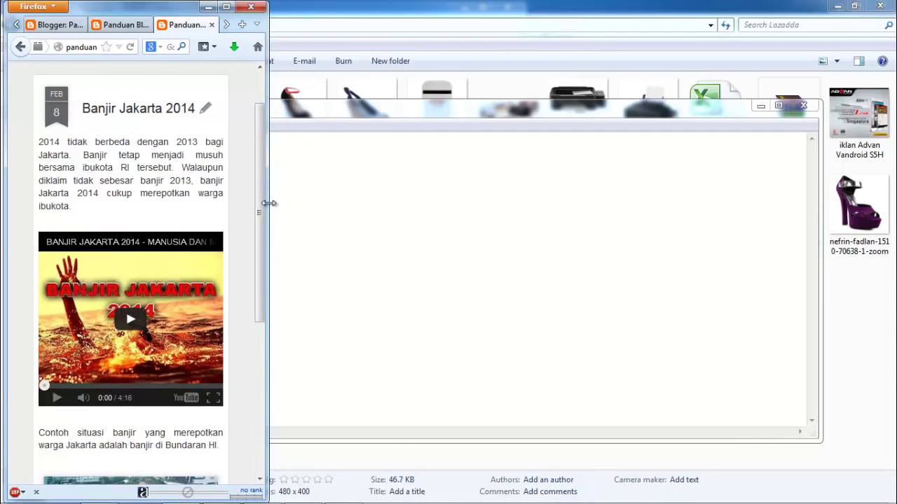
{"action": "left_click_drag", "start_coordinate": [269, 203], "coordinate": [352, 221]}
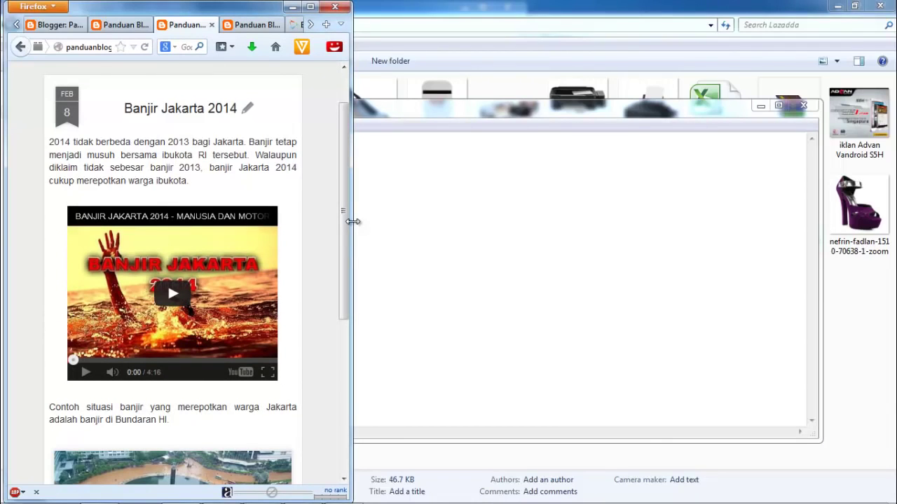
{"action": "left_click_drag", "start_coordinate": [353, 222], "coordinate": [618, 207]}
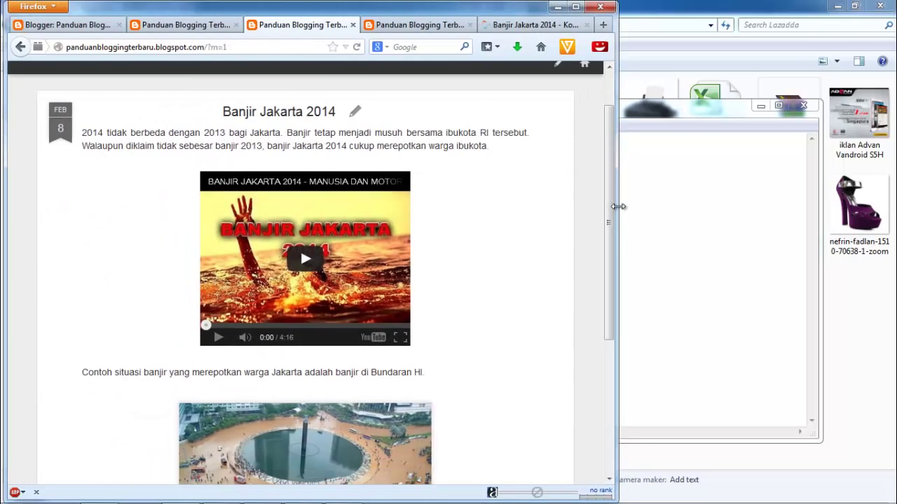
{"action": "left_click", "coordinate": [575, 6]}
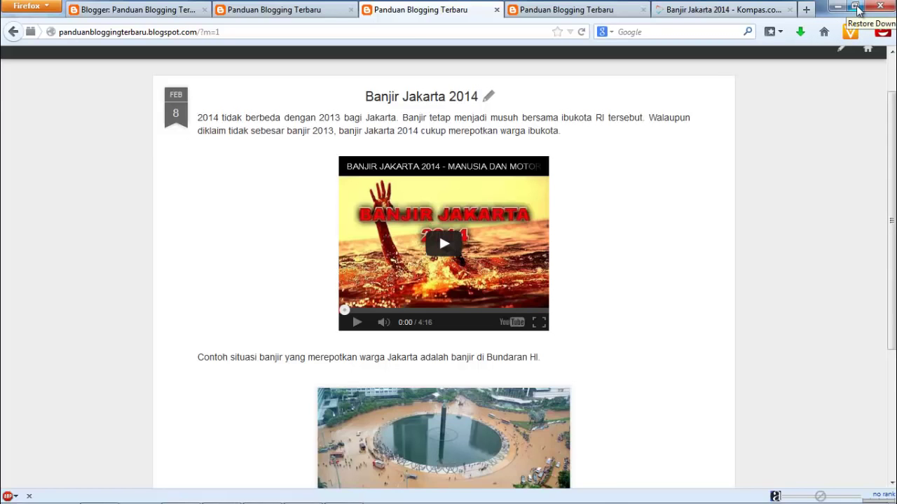
Check the mobile layout at phone-like width, maximize again, and return to Template settings
{"action": "left_click", "coordinate": [855, 6]}
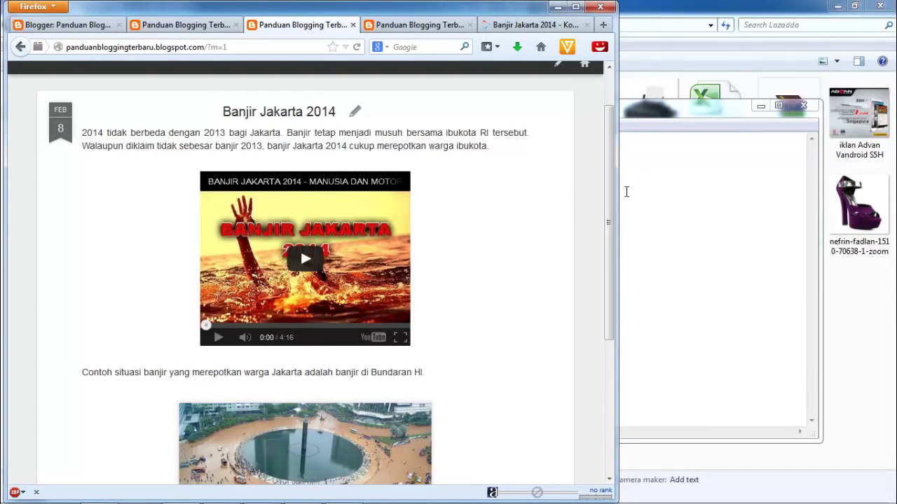
{"action": "left_click_drag", "start_coordinate": [615, 188], "coordinate": [232, 217]}
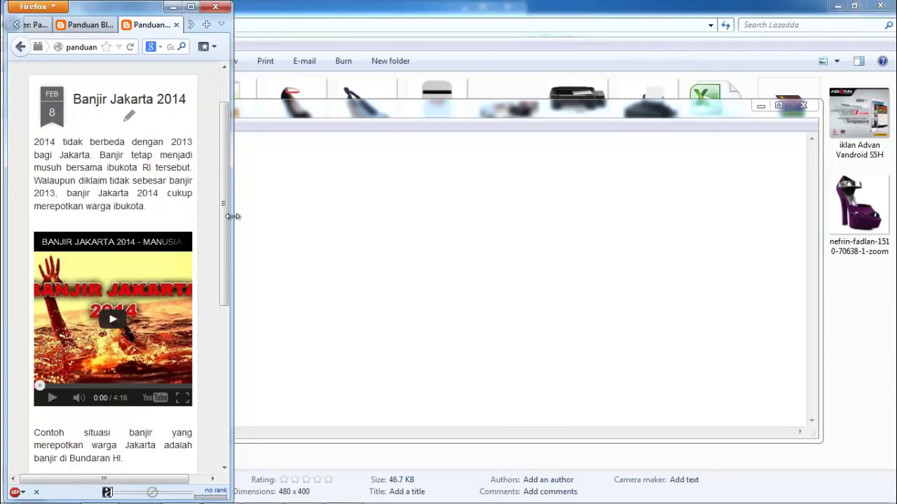
{"action": "left_click_drag", "start_coordinate": [233, 216], "coordinate": [436, 227]}
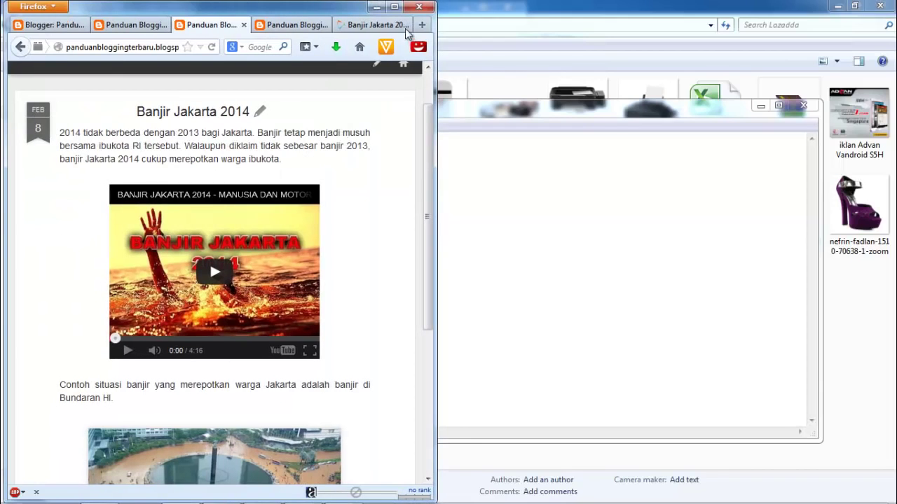
{"action": "left_click", "coordinate": [393, 7]}
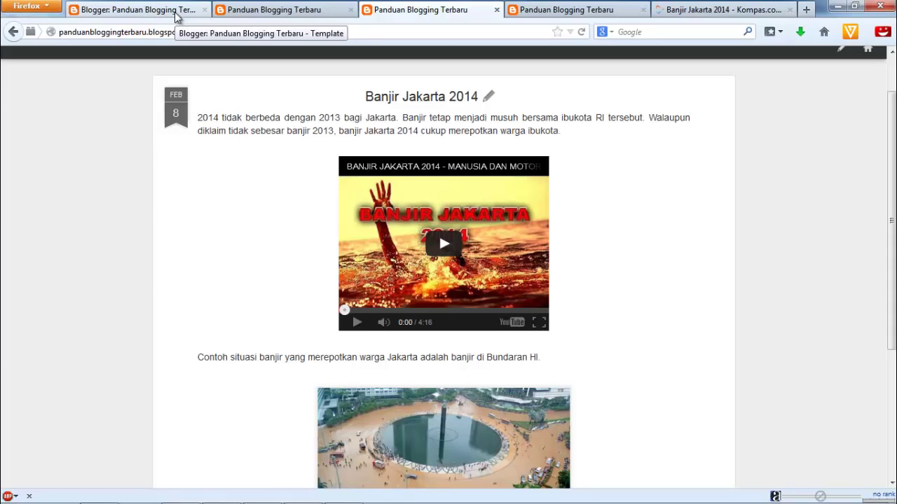
{"action": "left_click", "coordinate": [177, 17]}
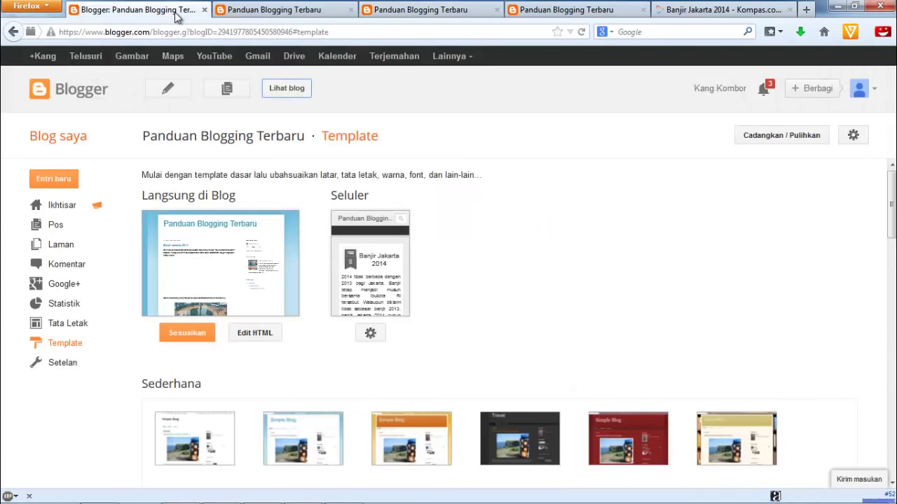